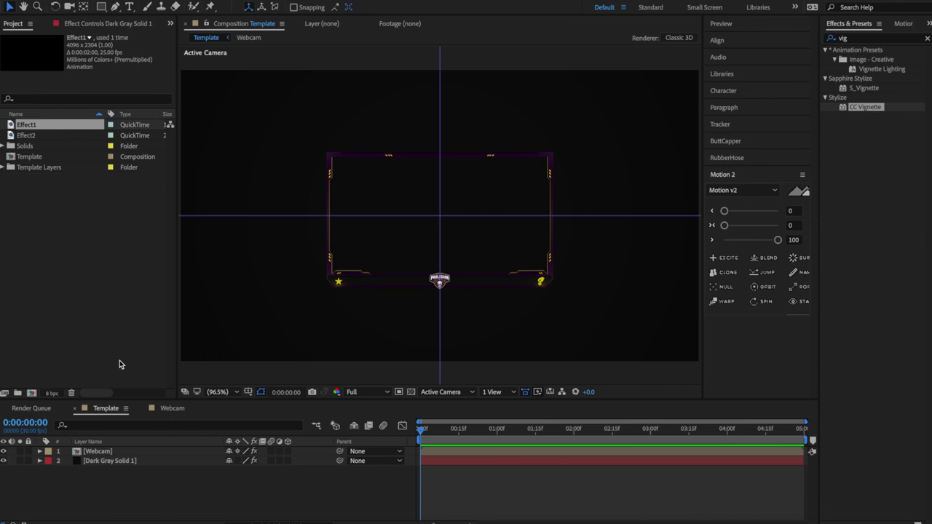
# Play the Template composition's timeline to preview the animated webcam frame.
pyautogui.click(377, 492)
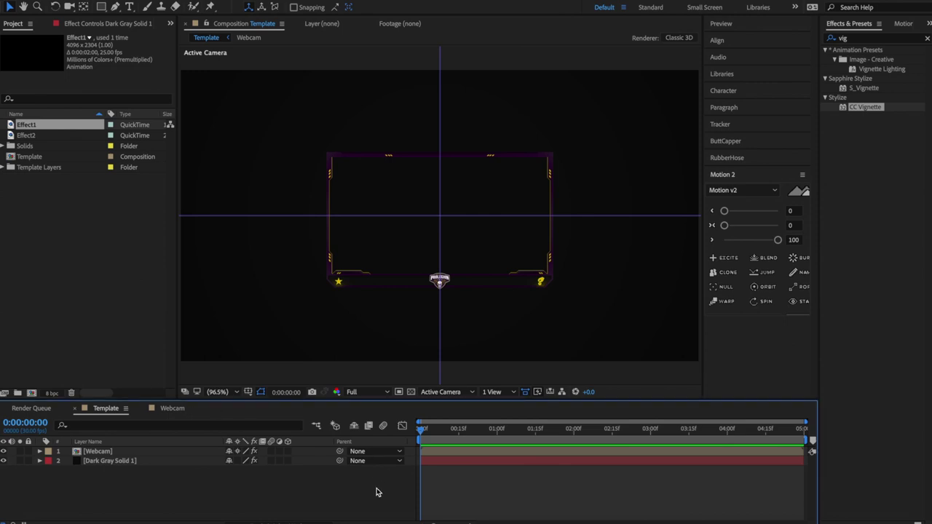
pyautogui.press('space')
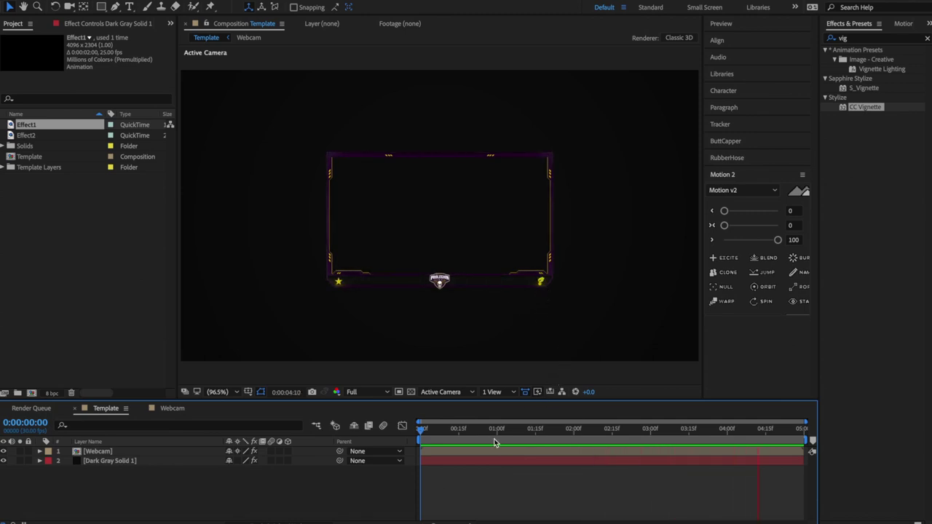
pyautogui.moveTo(473, 437); pyautogui.dragTo(368, 426)
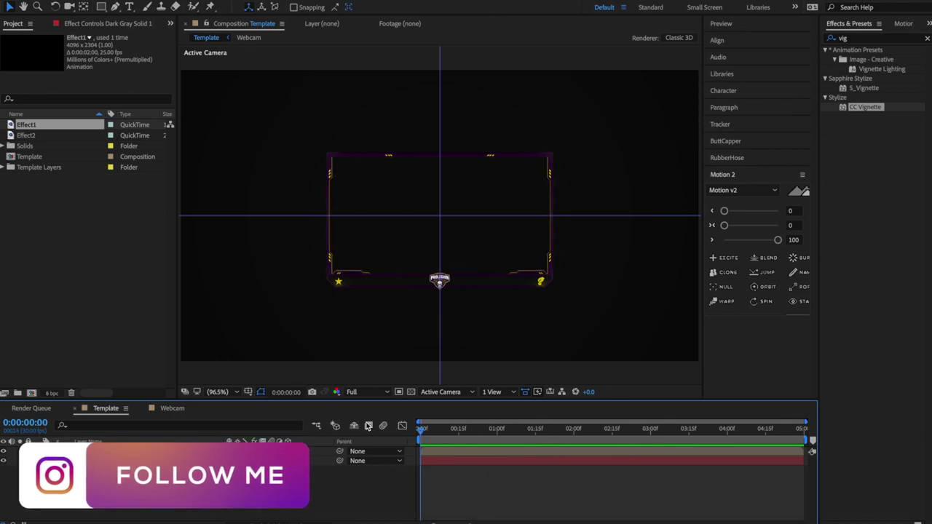
pyautogui.press('space')
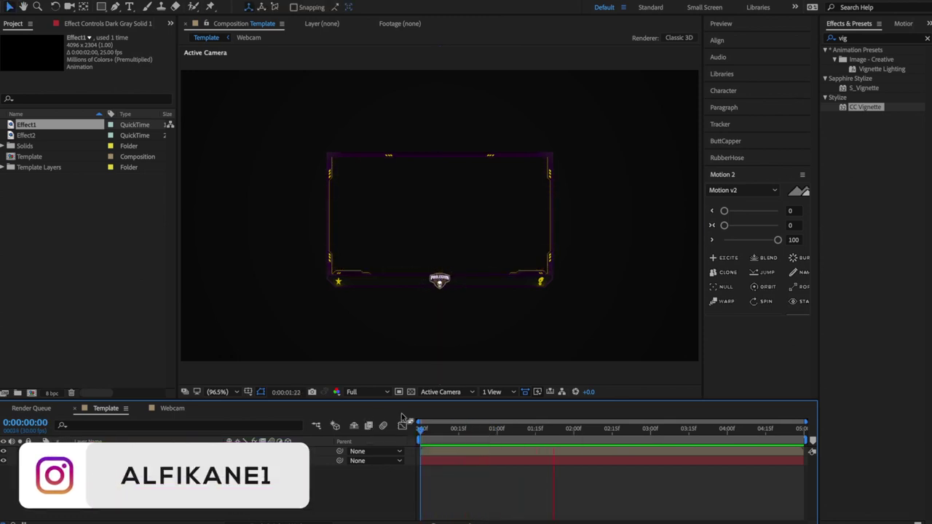
pyautogui.press('space')
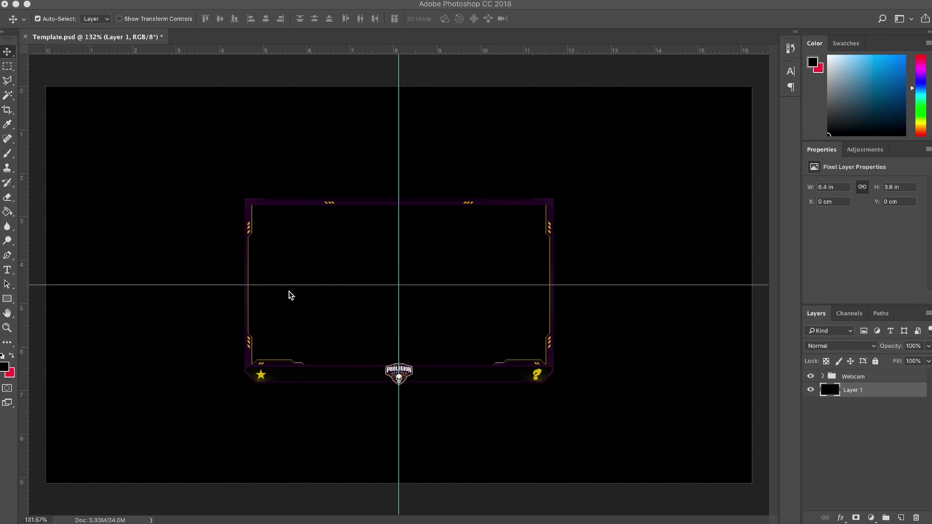
# Switch to Photoshop and examine the Webcam group's contents in Template.psd, including the Capa 2, Subscribe and Donate layers.
pyautogui.click(868, 439)
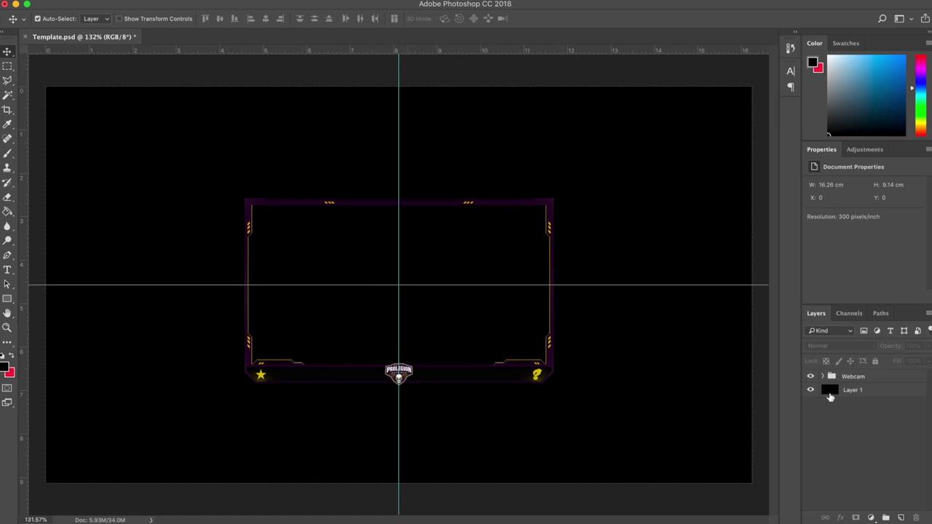
pyautogui.click(827, 377)
pyautogui.click(822, 376)
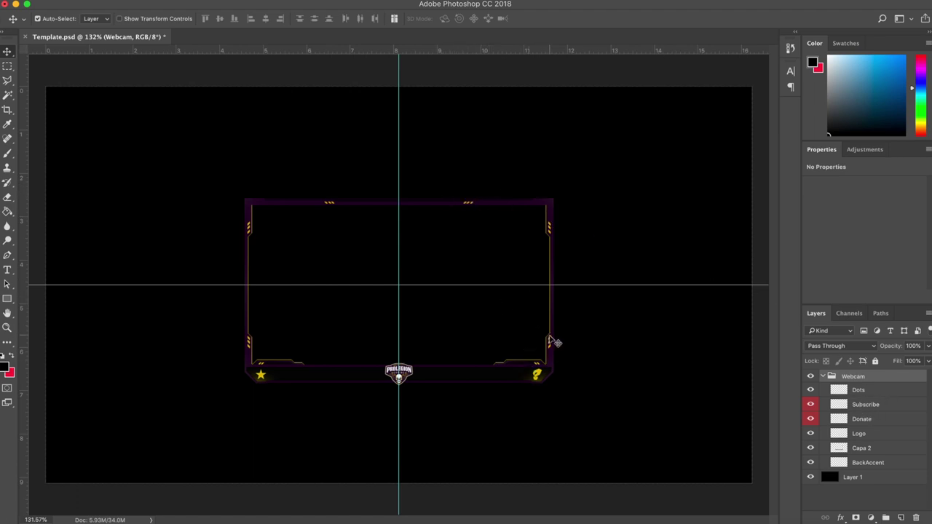
pyautogui.click(881, 448)
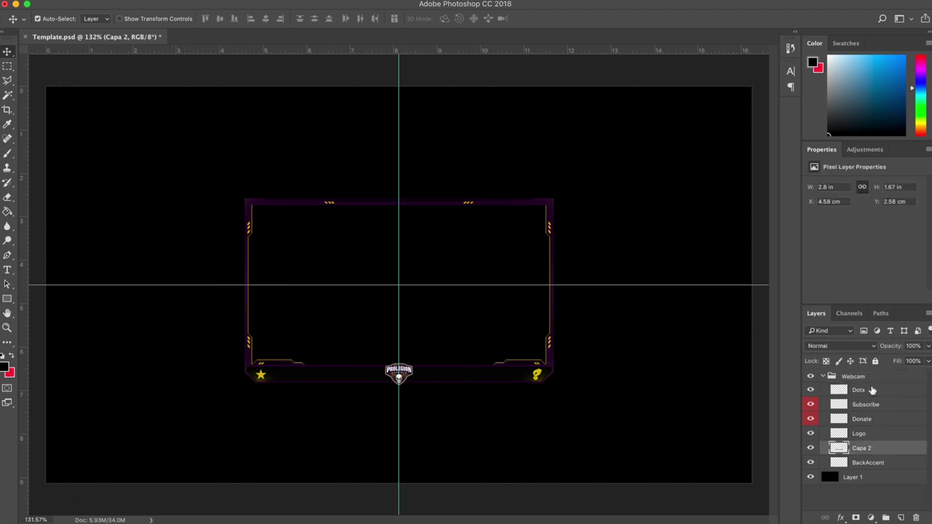
pyautogui.click(842, 410)
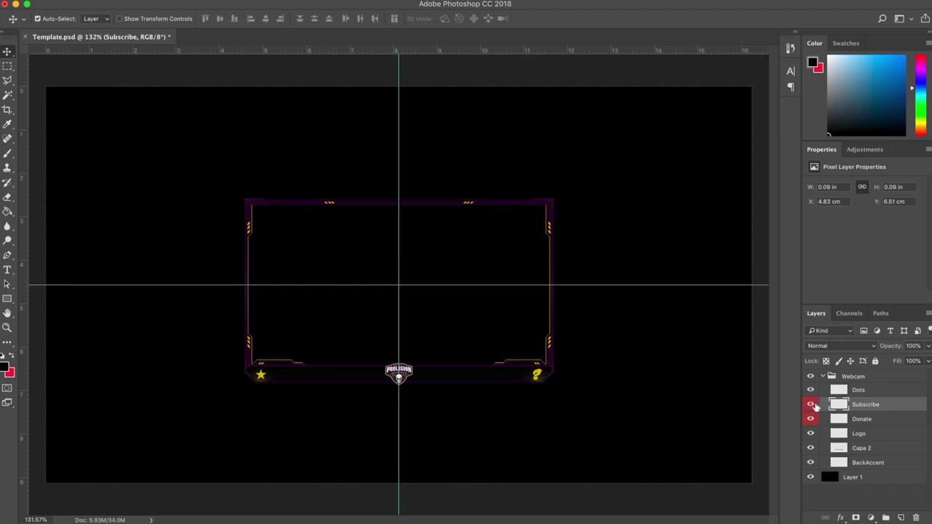
pyautogui.click(846, 421)
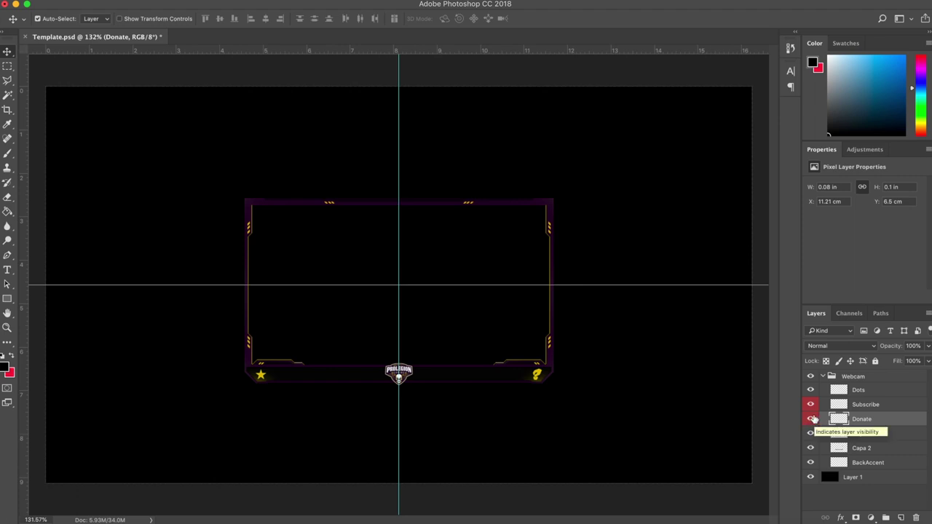
pyautogui.click(824, 377)
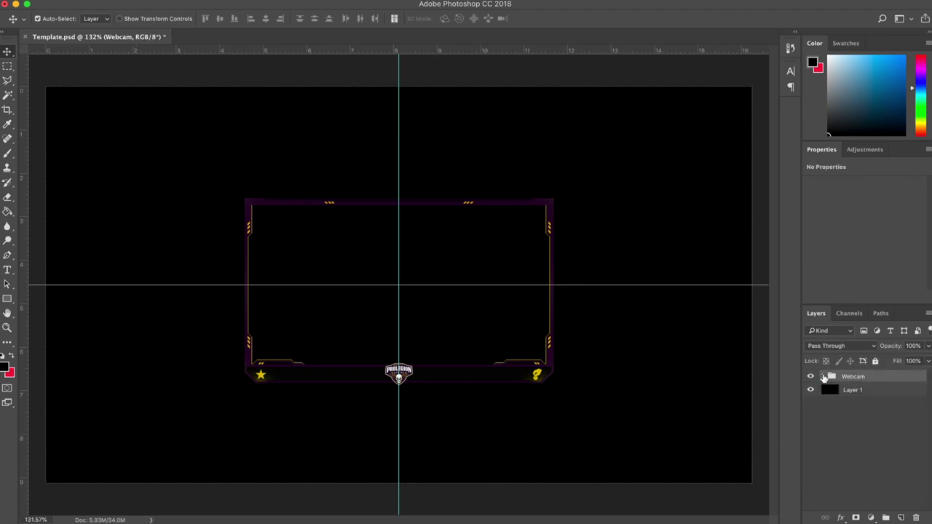
# Expand the Webcam group and toggle the Dots layer off and on to identify its artwork.
pyautogui.click(823, 376)
pyautogui.click(886, 394)
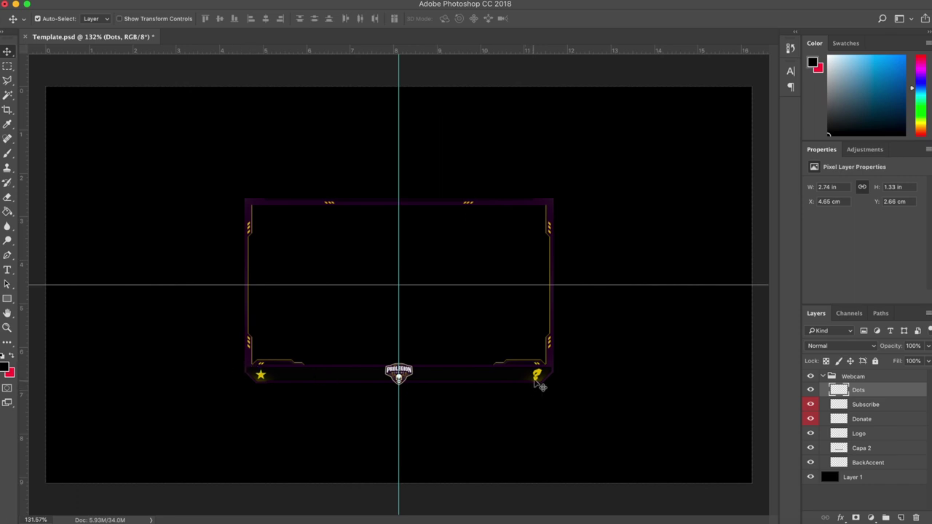
pyautogui.click(810, 391)
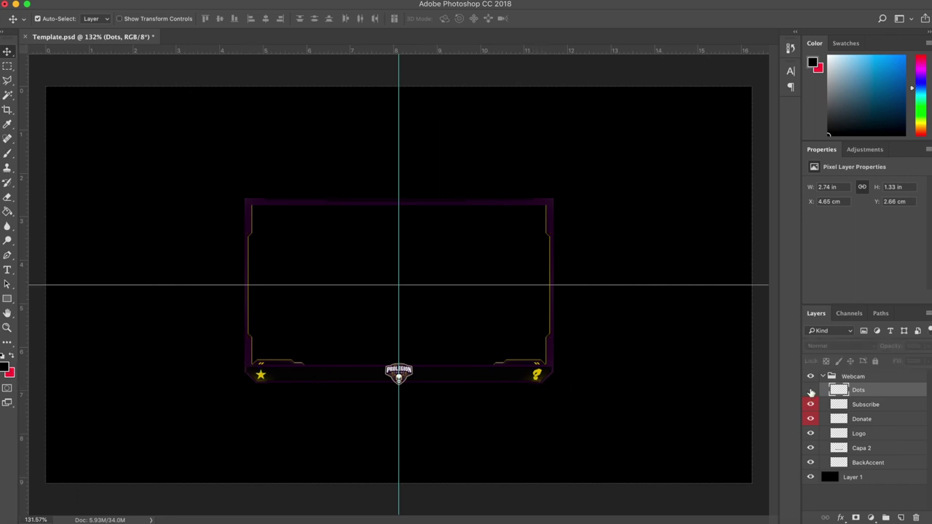
pyautogui.click(811, 391)
pyautogui.click(811, 391)
pyautogui.click(810, 391)
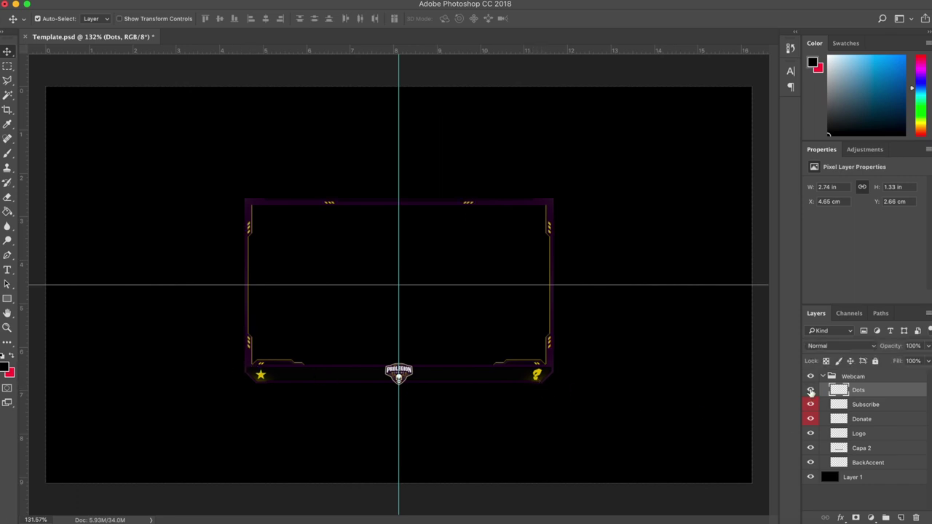
# Toggle the Subscribe and Donate layers off and on to identify their icons in the frame.
pyautogui.click(855, 409)
pyautogui.click(813, 407)
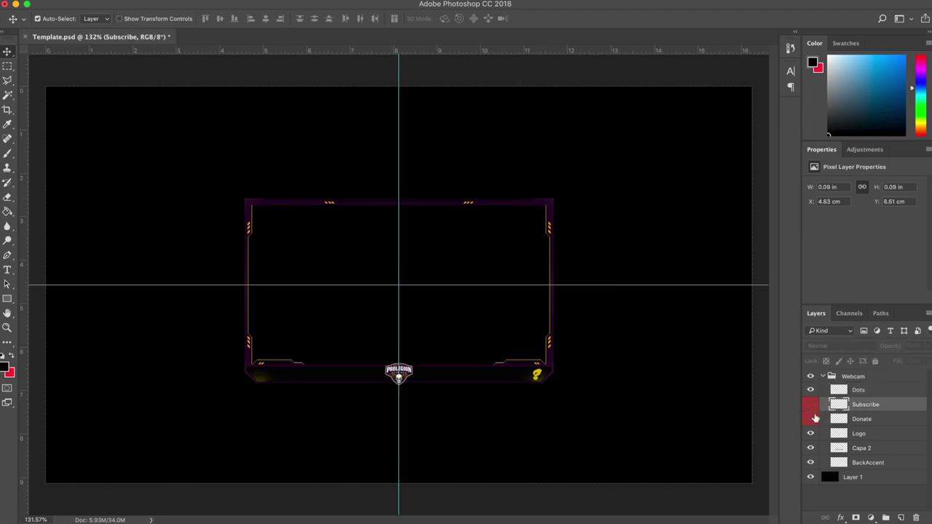
pyautogui.click(815, 415)
pyautogui.click(813, 405)
pyautogui.click(810, 419)
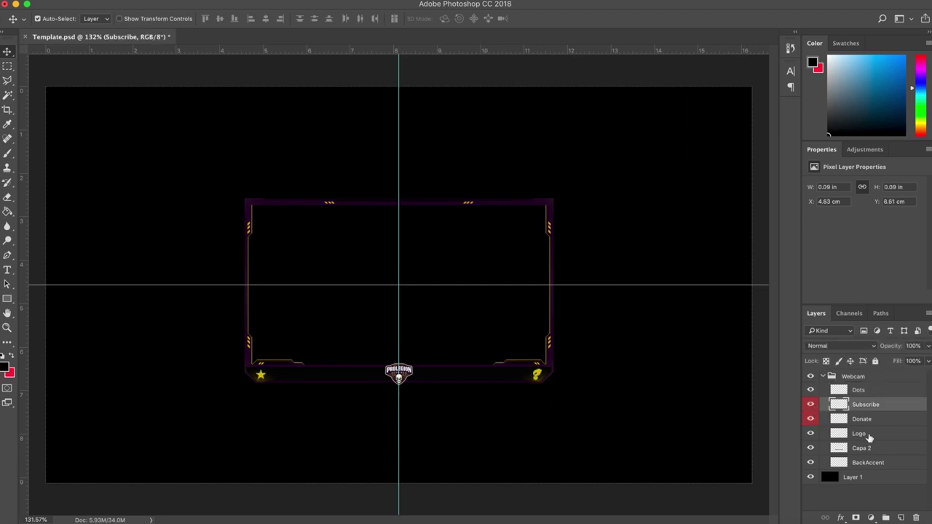
# Toggle the Logo and Capa 2 layers off and on to see what each contributes to the frame.
pyautogui.click(867, 435)
pyautogui.click(810, 435)
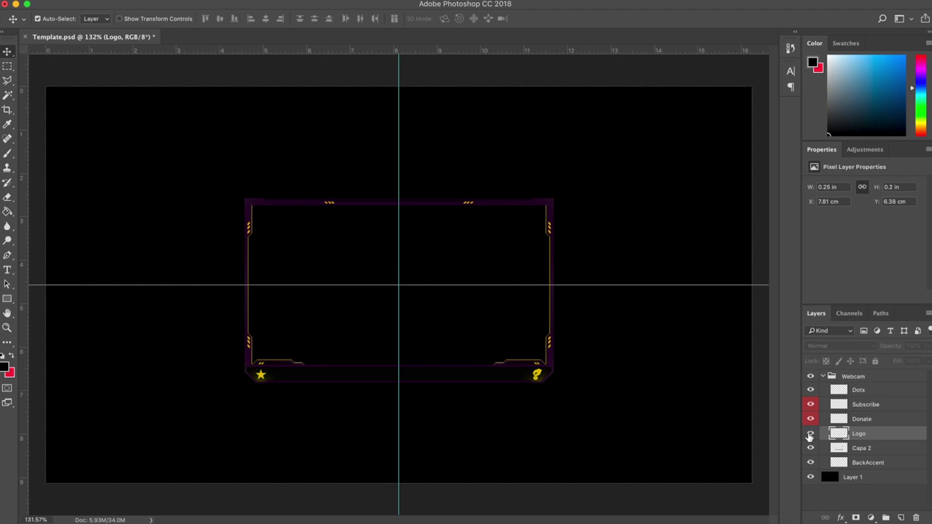
pyautogui.click(810, 435)
pyautogui.click(881, 452)
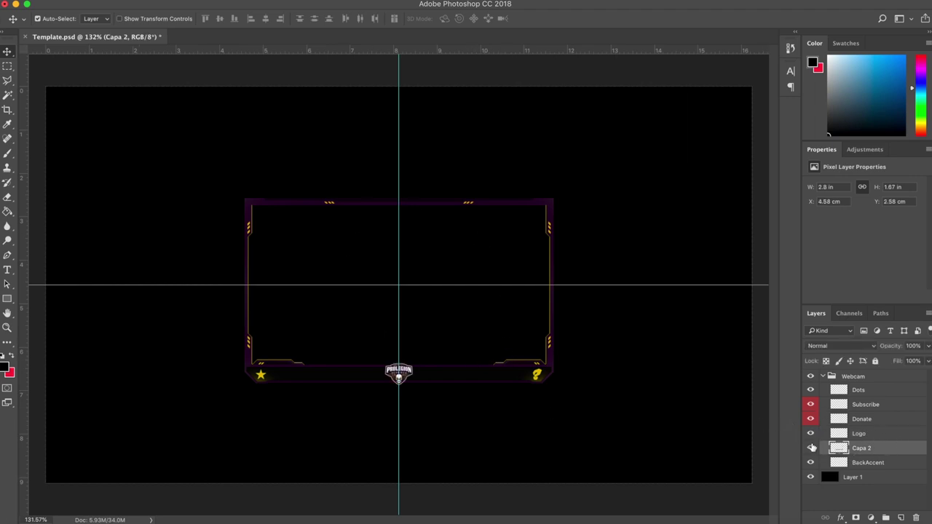
pyautogui.click(811, 448)
pyautogui.click(811, 448)
# Toggle the BackAccent layer off and on to check its artwork, and collapse the Webcam group.
pyautogui.click(919, 469)
pyautogui.click(811, 462)
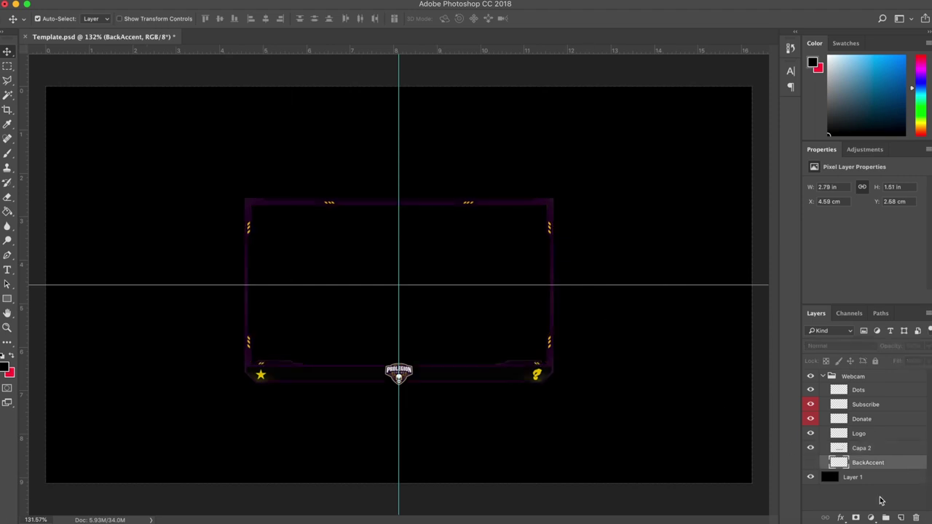
pyautogui.click(811, 463)
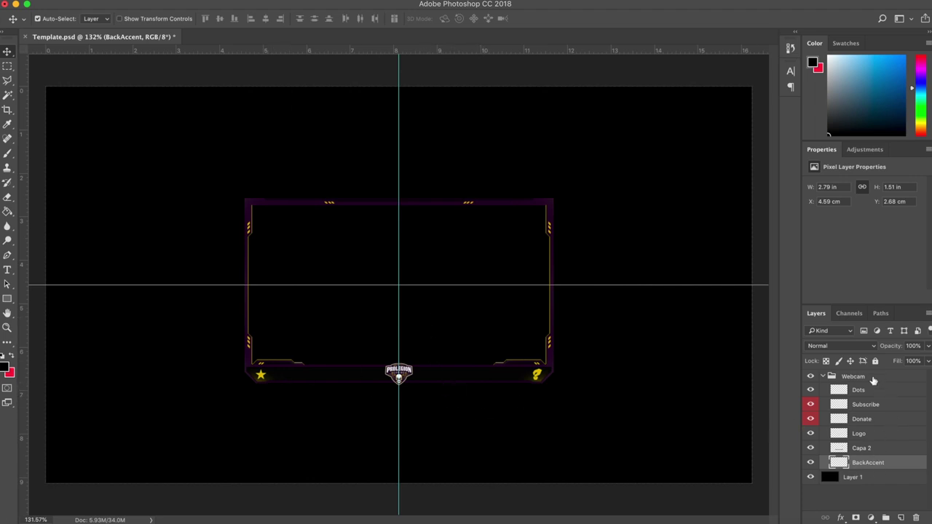
pyautogui.click(823, 376)
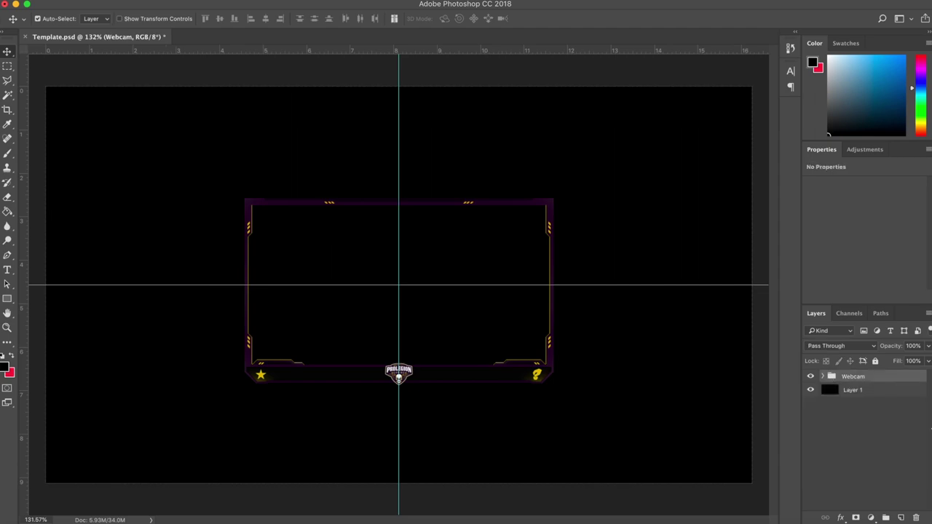
# Delete the black background layer, Layer 1, beneath the Webcam group.
pyautogui.click(866, 423)
pyautogui.click(862, 391)
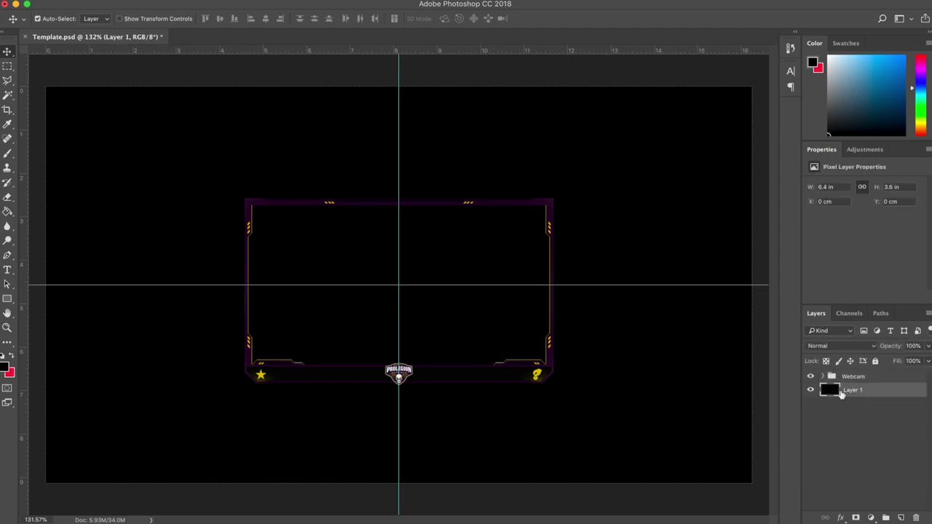
pyautogui.press('Delete')
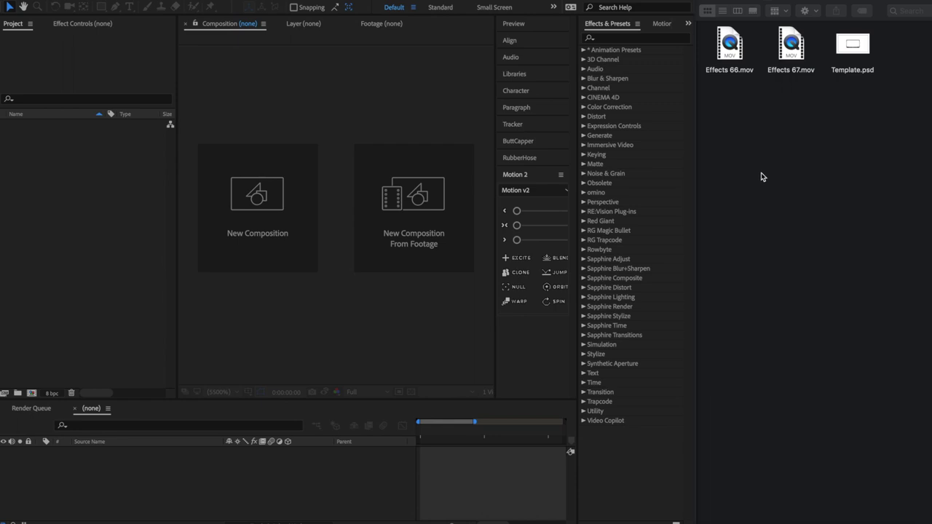
# Switch to After Effects, import Effects 66.mov, Effects 67.mov and Template.psd from the Finder folder, and widen the program window.
pyautogui.press('alt+super+s')
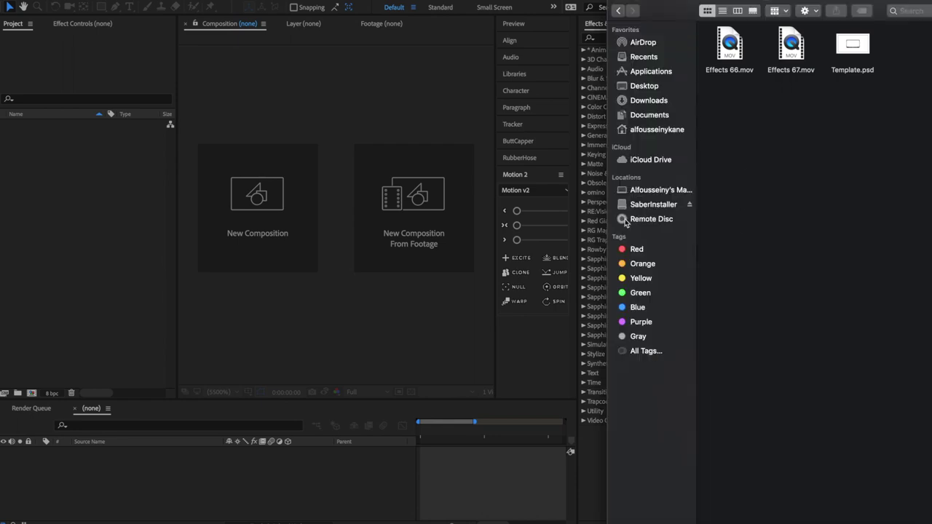
pyautogui.click(743, 72)
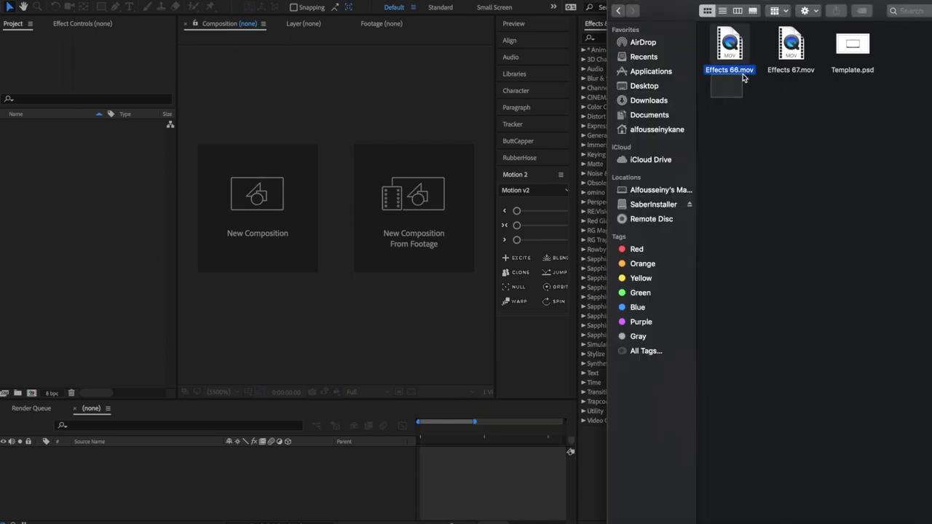
pyautogui.click(861, 58)
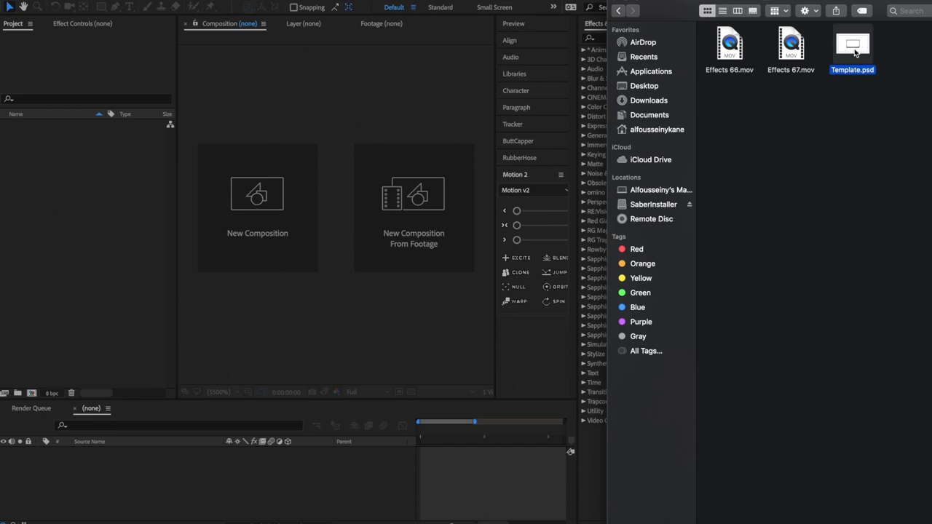
pyautogui.moveTo(714, 104); pyautogui.dragTo(881, 50)
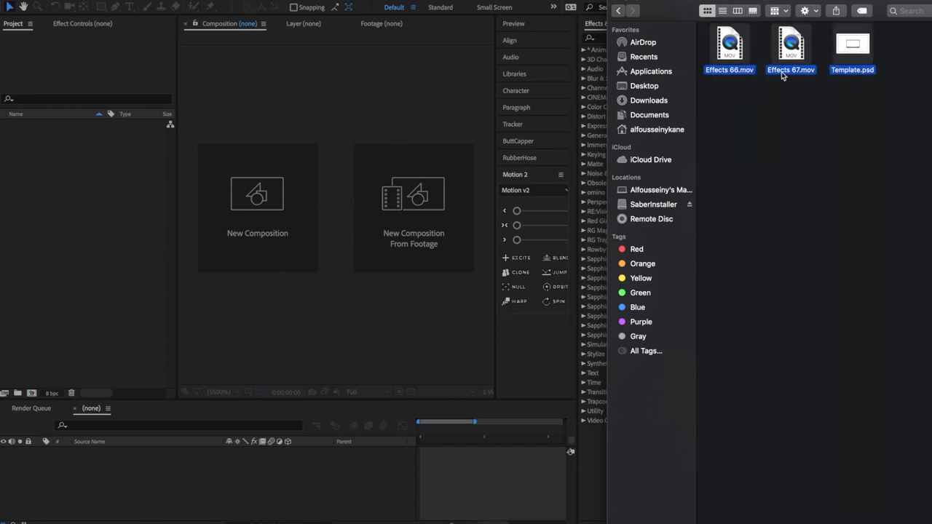
pyautogui.moveTo(794, 42); pyautogui.dragTo(55, 236)
pyautogui.click(104, 223)
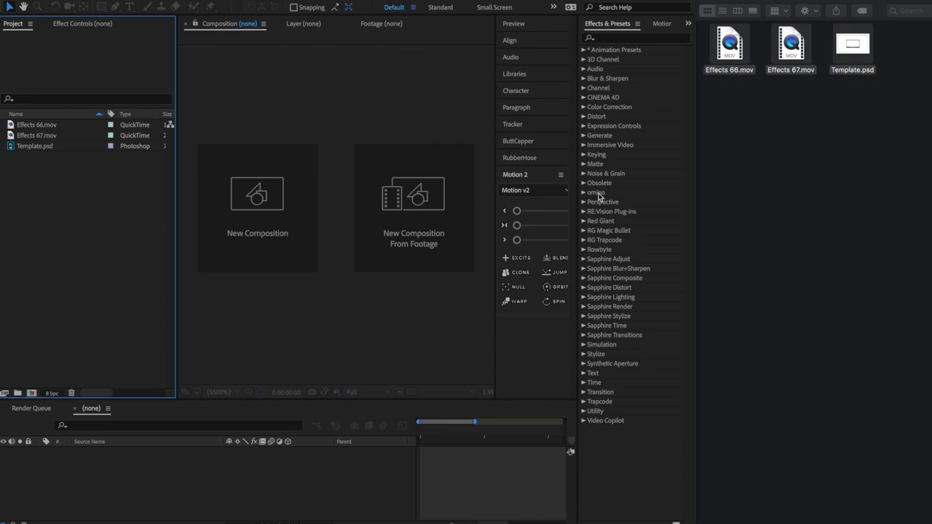
pyautogui.moveTo(696, 226); pyautogui.dragTo(931, 226)
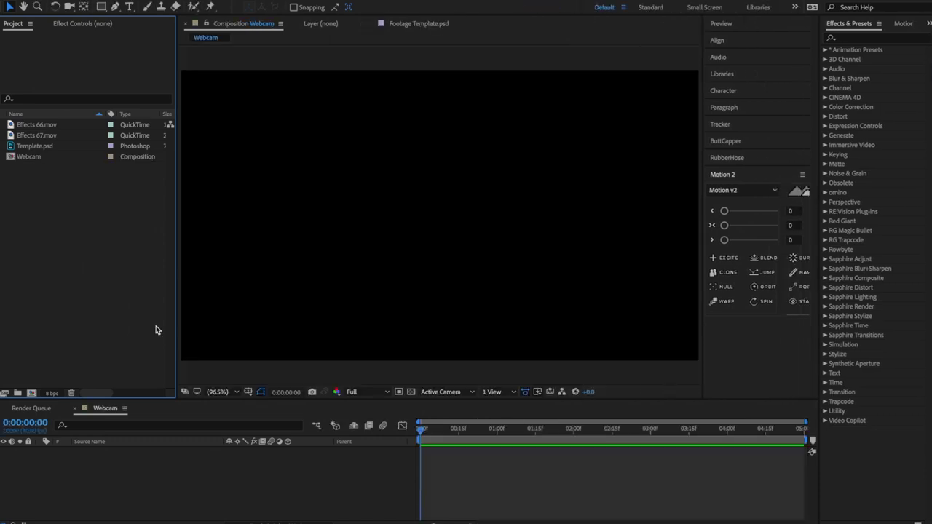
# Add Template.psd from the project to the Webcam composition as a layer.
pyautogui.moveTo(163, 328); pyautogui.dragTo(19, 117)
pyautogui.click(89, 218)
pyautogui.click(45, 148)
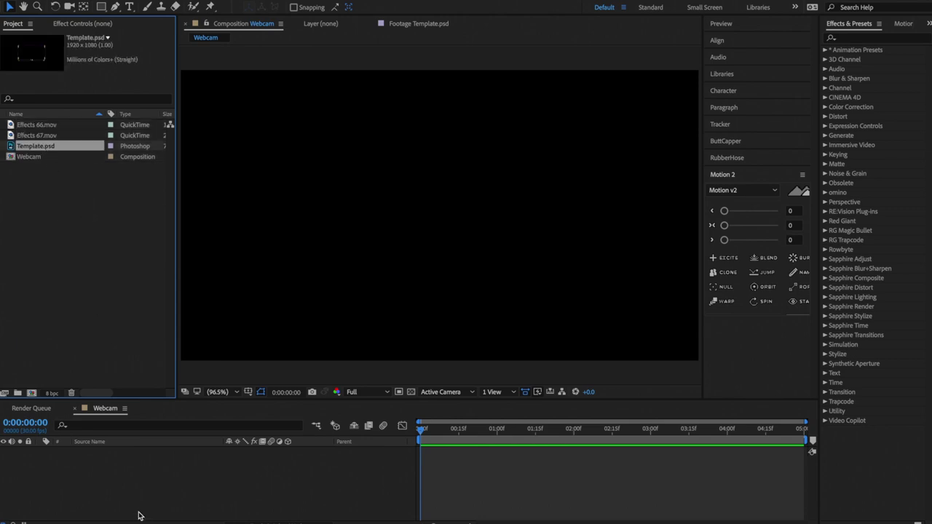
pyautogui.click(118, 425)
pyautogui.click(119, 323)
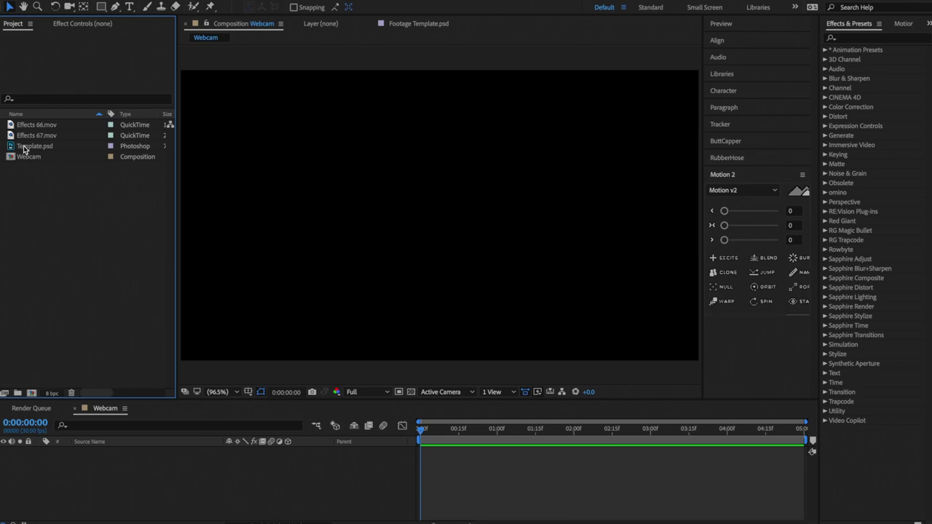
pyautogui.moveTo(27, 149); pyautogui.dragTo(104, 479)
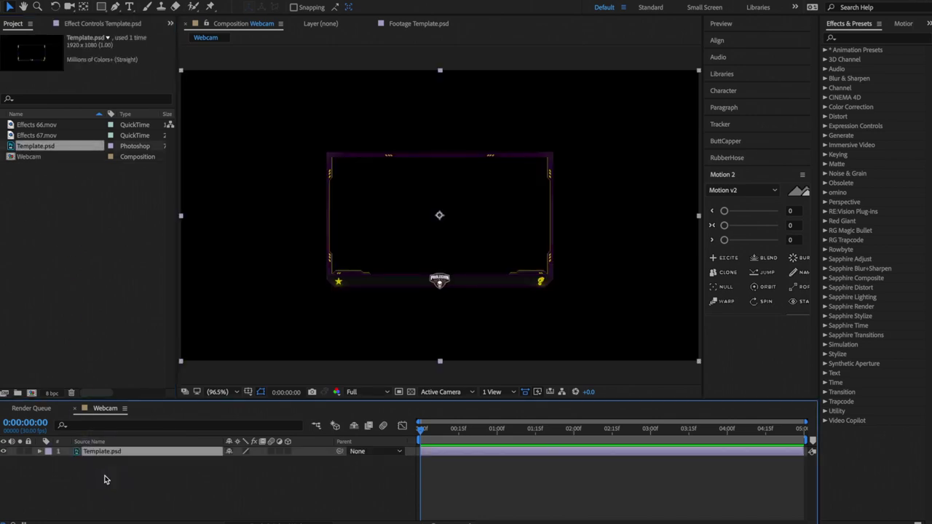
pyautogui.click(104, 479)
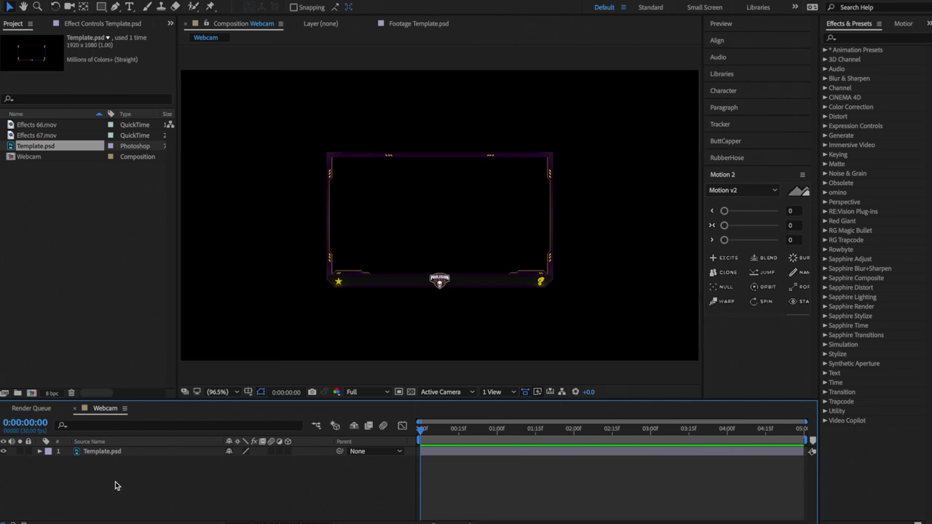
# Convert the Template.psd layer in the Webcam composition to a layered composition.
pyautogui.click(91, 452)
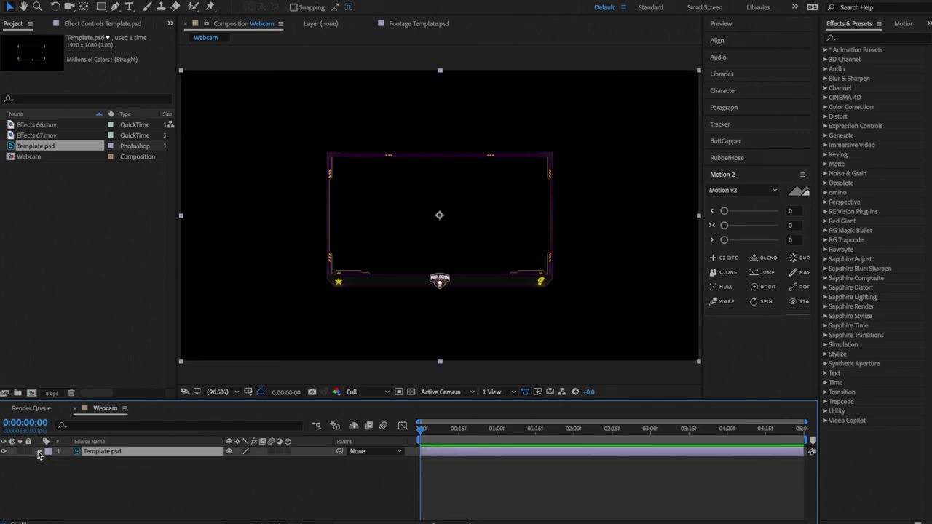
pyautogui.rightClick(123, 457)
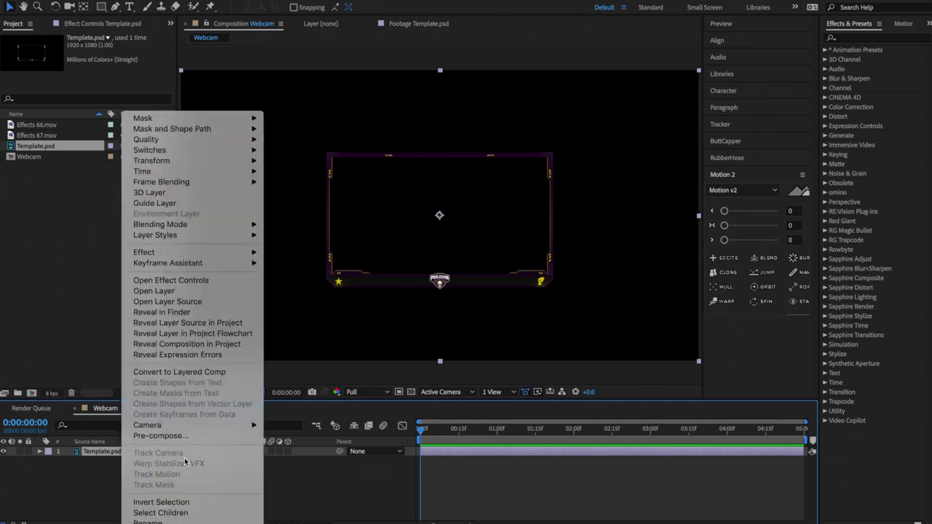
pyautogui.click(192, 373)
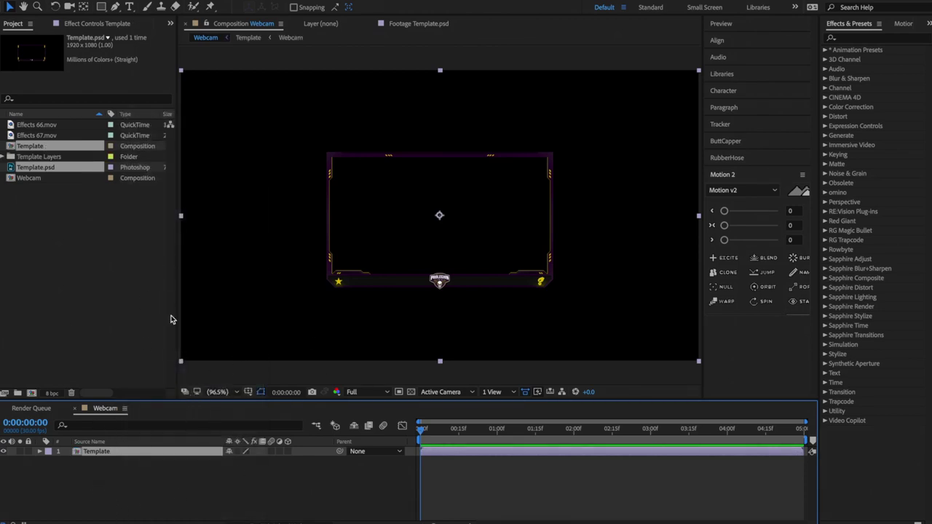
pyautogui.click(120, 475)
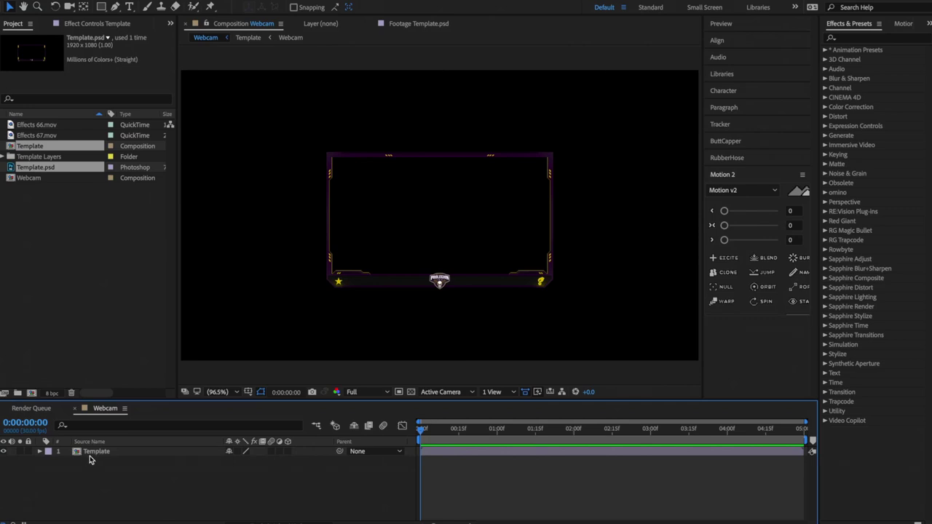
# Open the Template composition and the Webcam composition nested inside it to reach the individual artwork layers.
pyautogui.doubleClick(89, 455)
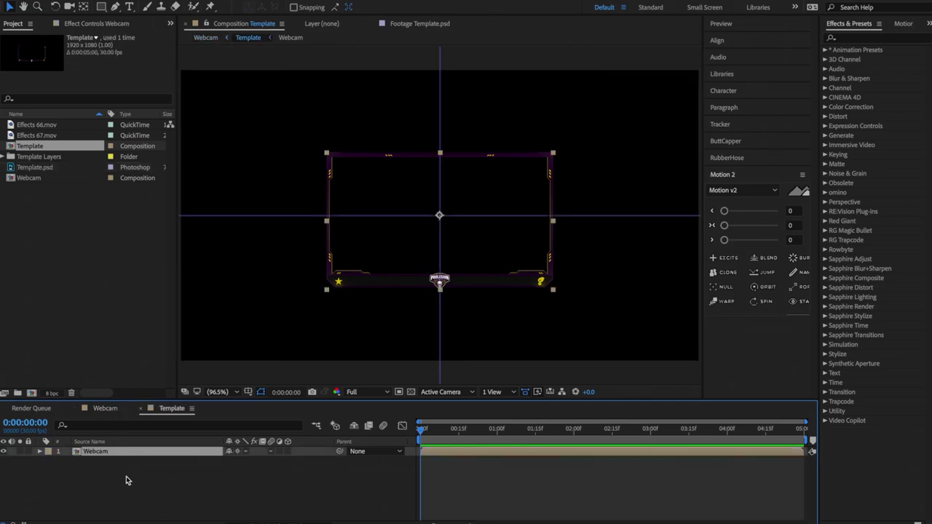
pyautogui.click(125, 480)
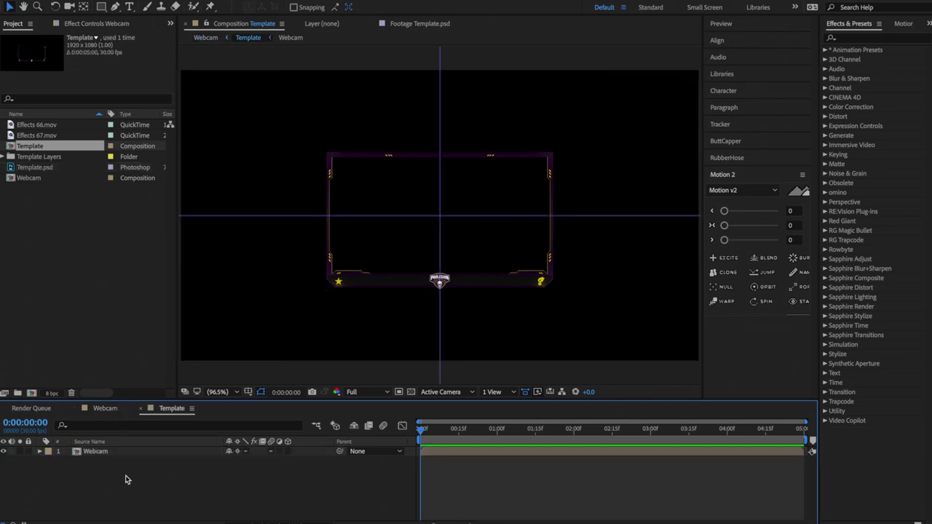
pyautogui.click(95, 451)
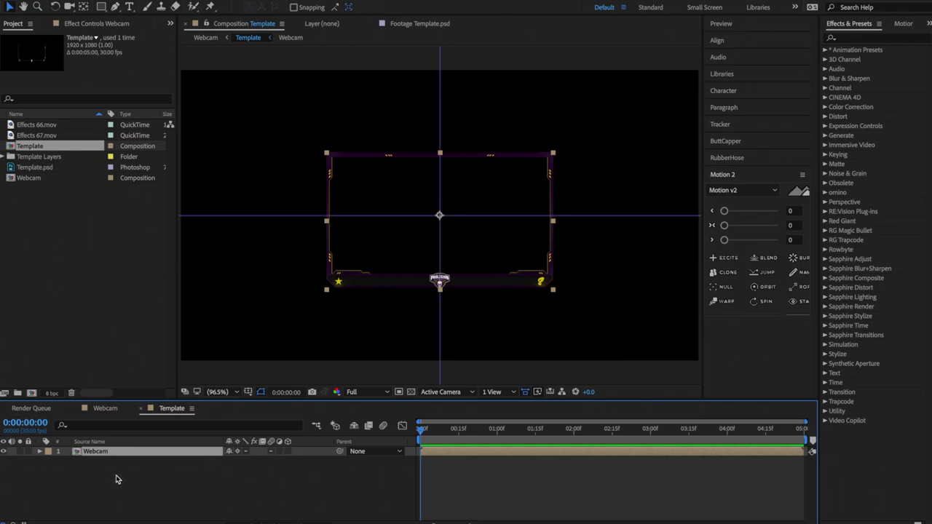
pyautogui.doubleClick(109, 453)
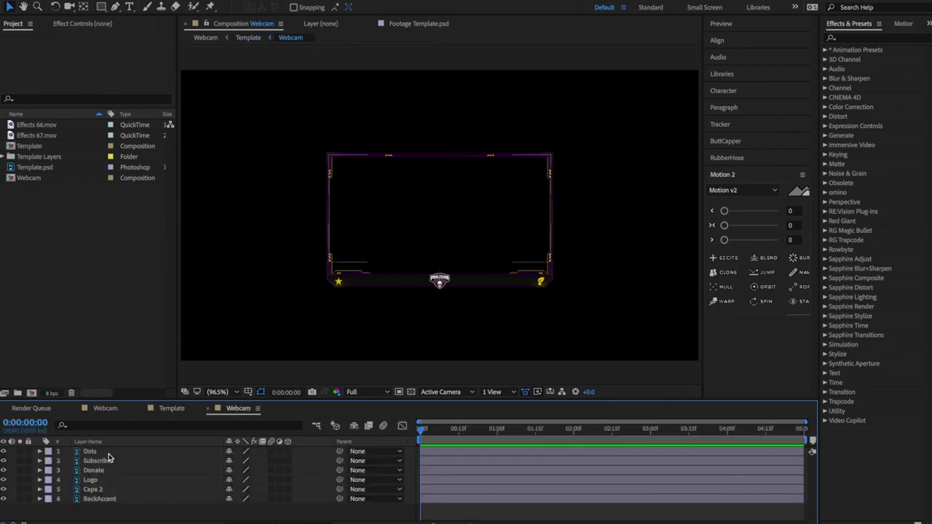
pyautogui.click(361, 489)
pyautogui.click(357, 481)
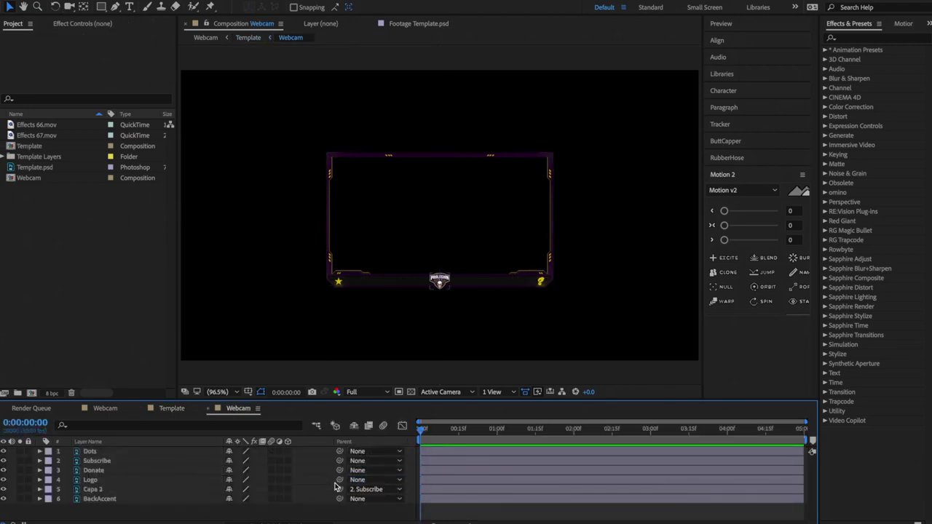
pyautogui.click(359, 480)
pyautogui.click(498, 460)
pyautogui.hotkey('ctrl', 'z')
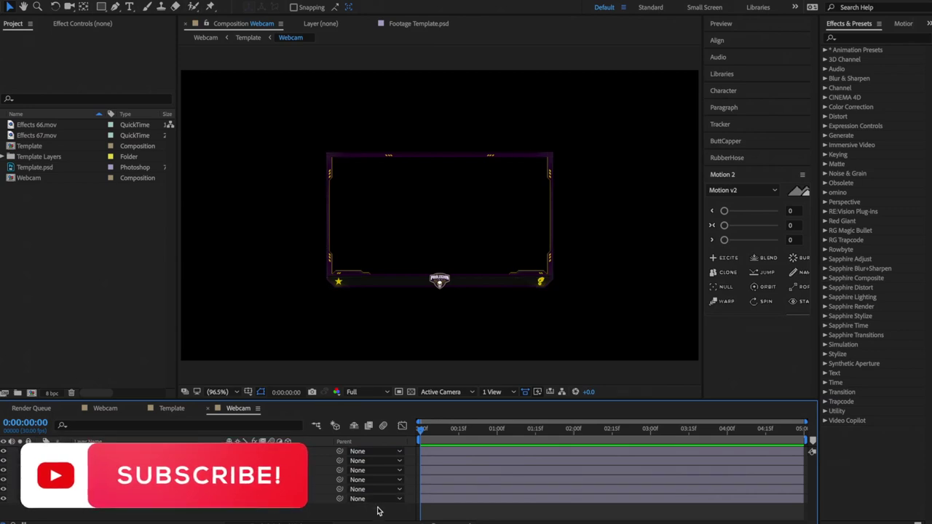
# Toggle the Dots, Subscribe and Donate layers off and on to check their artwork.
pyautogui.click(5, 452)
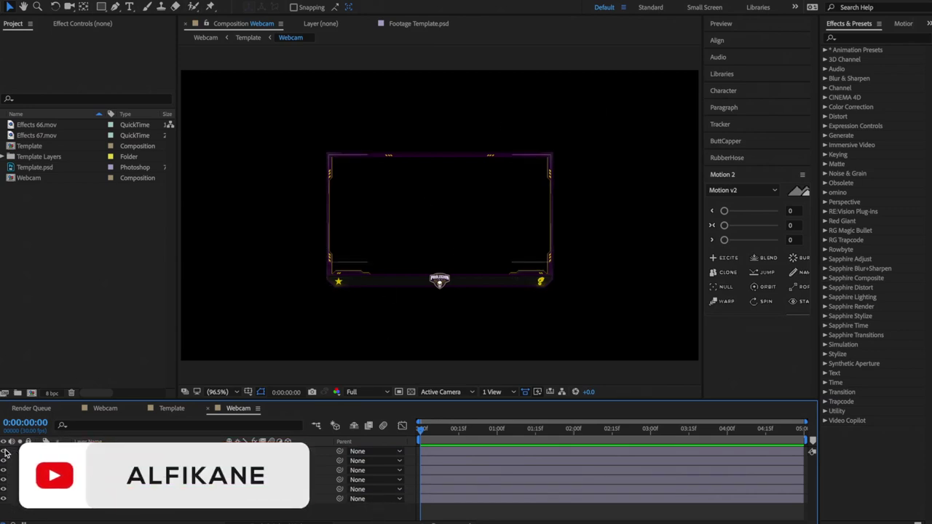
pyautogui.click(4, 462)
pyautogui.click(4, 461)
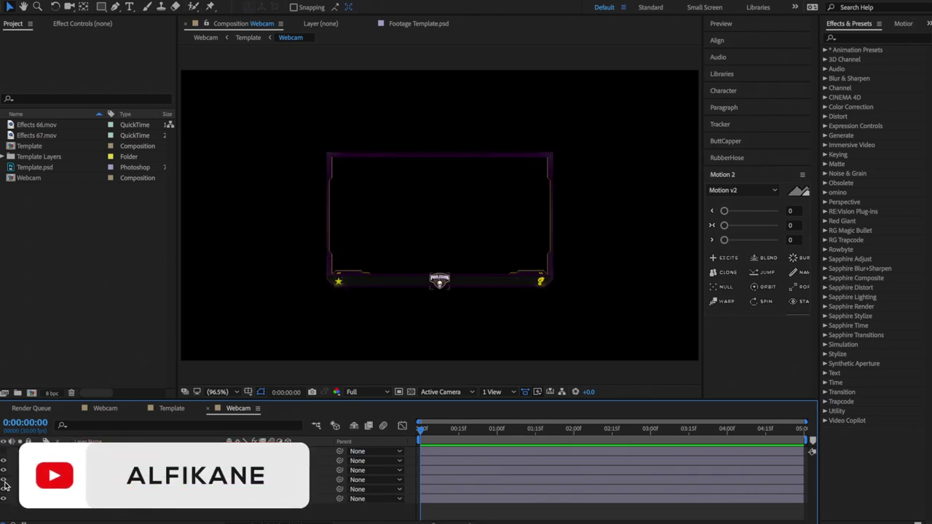
pyautogui.click(5, 470)
pyautogui.moveTo(4, 471); pyautogui.dragTo(5, 451)
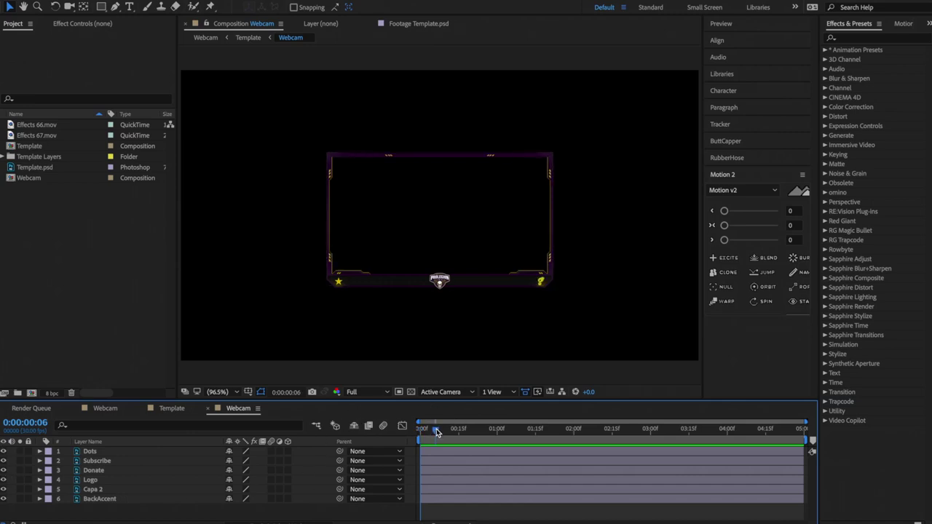
# Create a dark gray 1920 x 1080 px solid layer in the nested Webcam composition.
pyautogui.rightClick(207, 514)
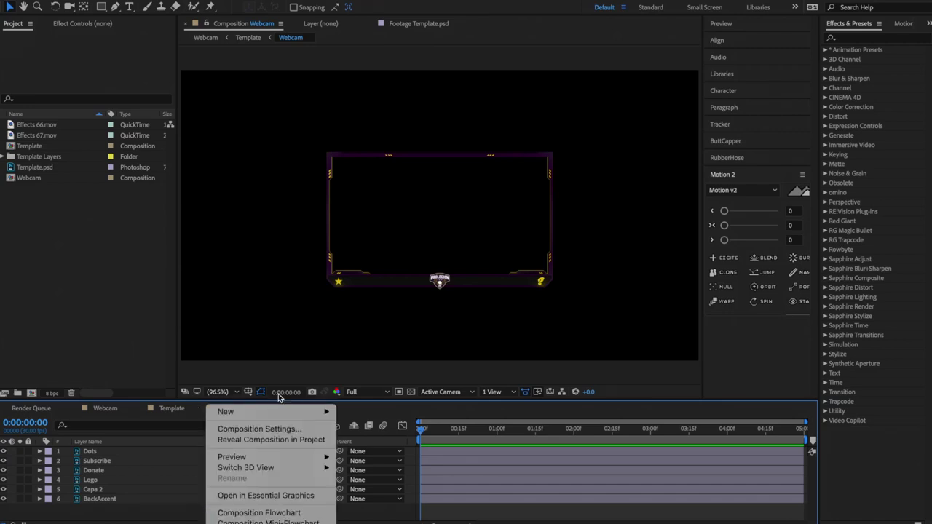
pyautogui.moveTo(287, 413)
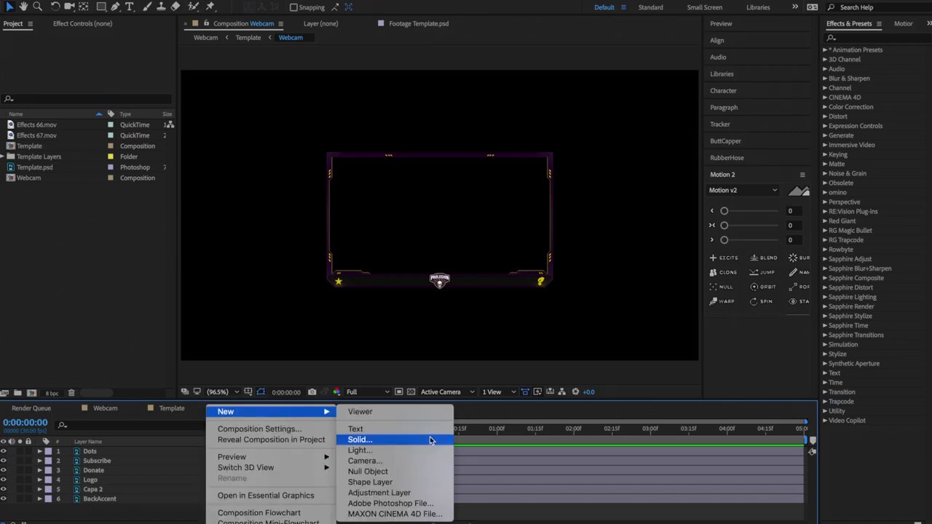
pyautogui.click(372, 440)
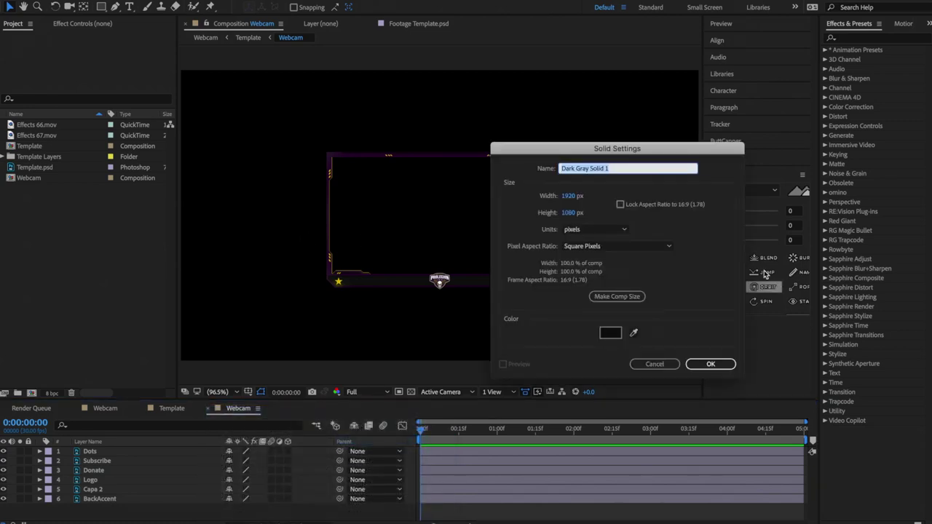
pyautogui.press('Return')
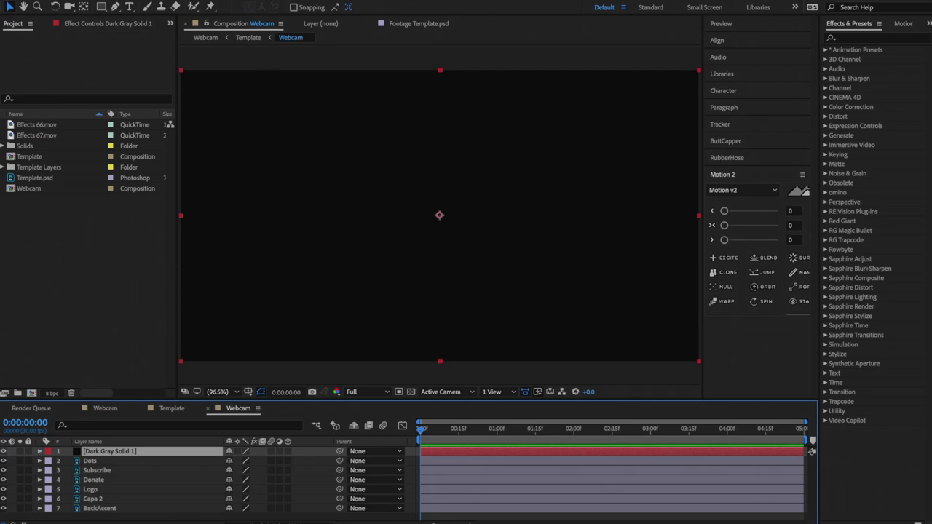
pyautogui.rightClick(195, 157)
pyautogui.moveTo(233, 1)
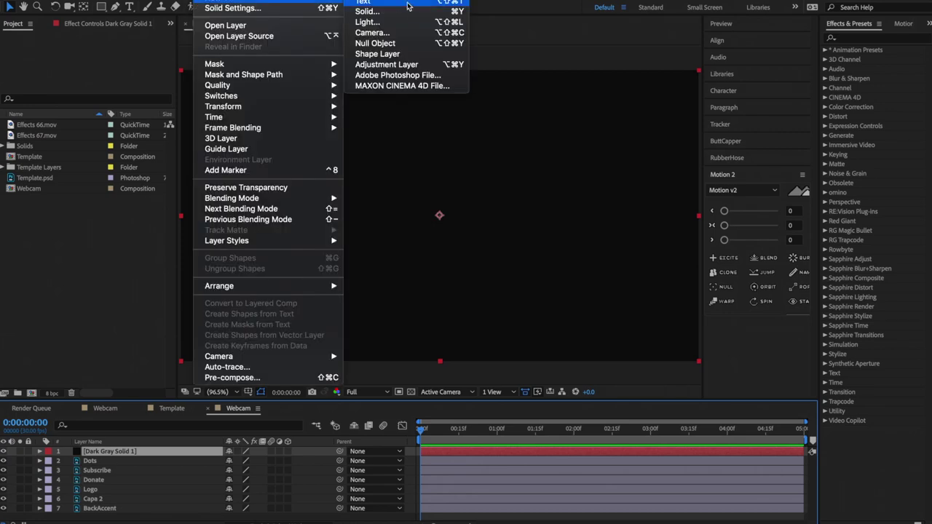
pyautogui.click(553, 382)
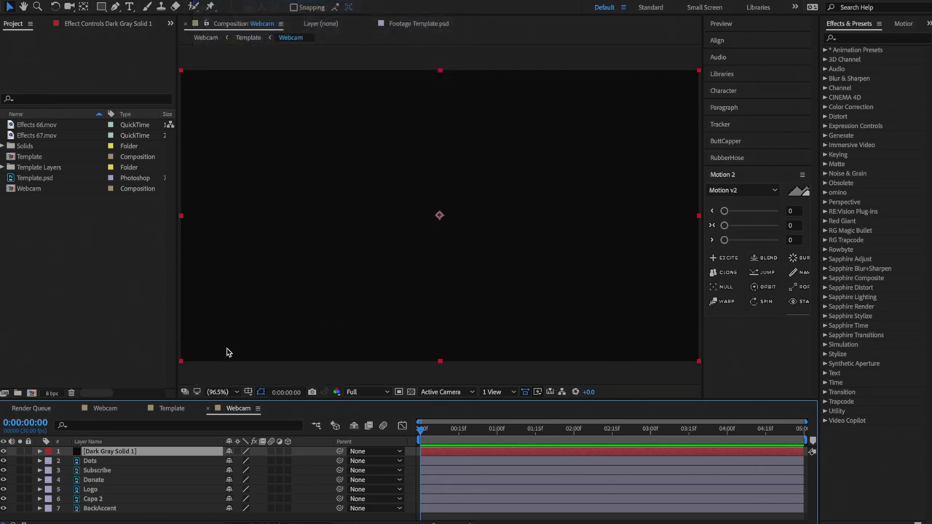
# Hide the dark gray solid and move it between the Capa 2 and BackAccent layers.
pyautogui.click(4, 452)
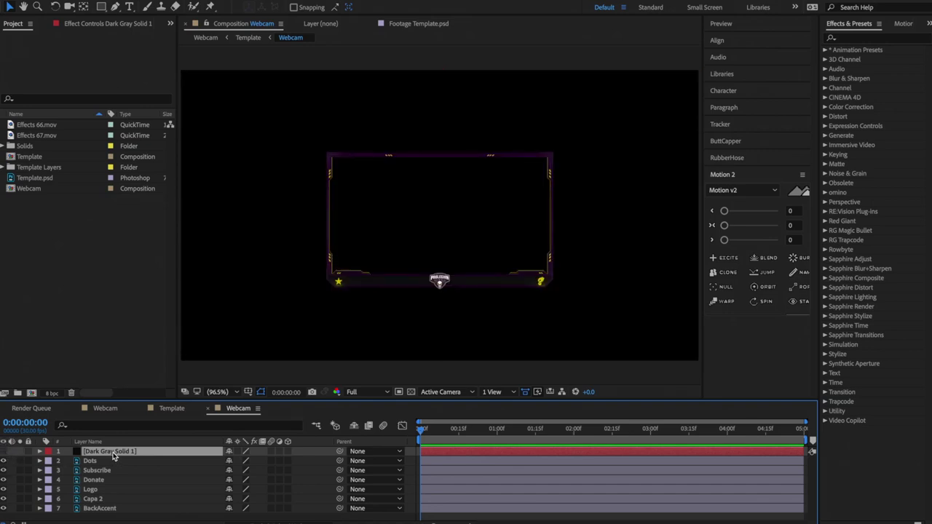
pyautogui.moveTo(113, 453); pyautogui.dragTo(86, 503)
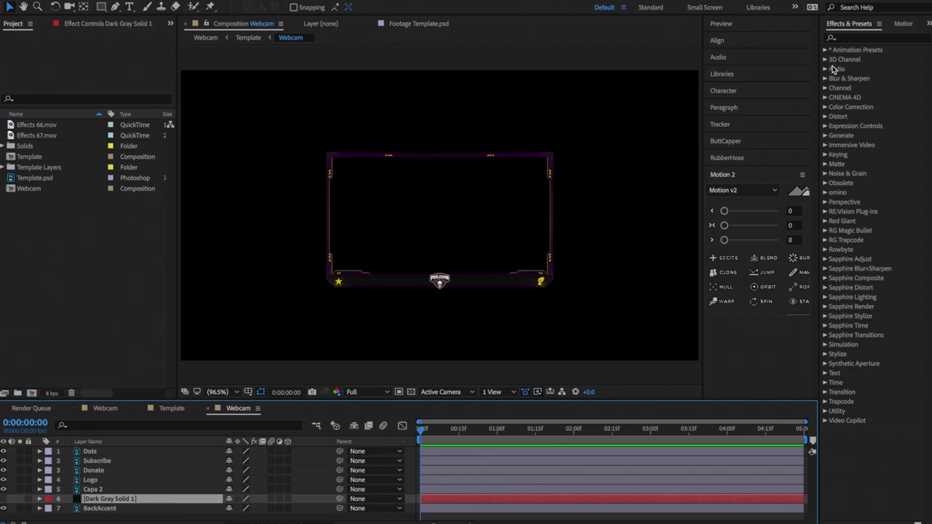
# Apply the Video Copilot Saber effect to the dark gray solid and keep that layer selected.
pyautogui.click(878, 40)
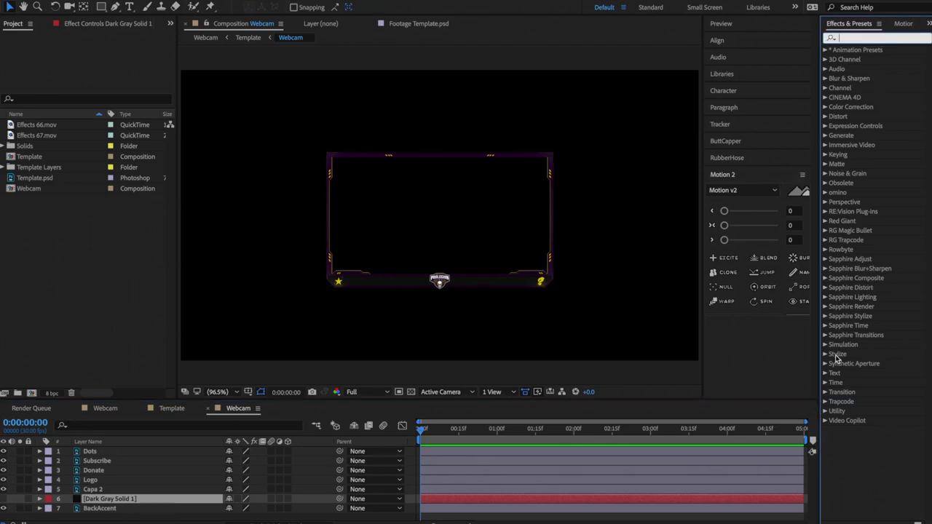
pyautogui.click(826, 421)
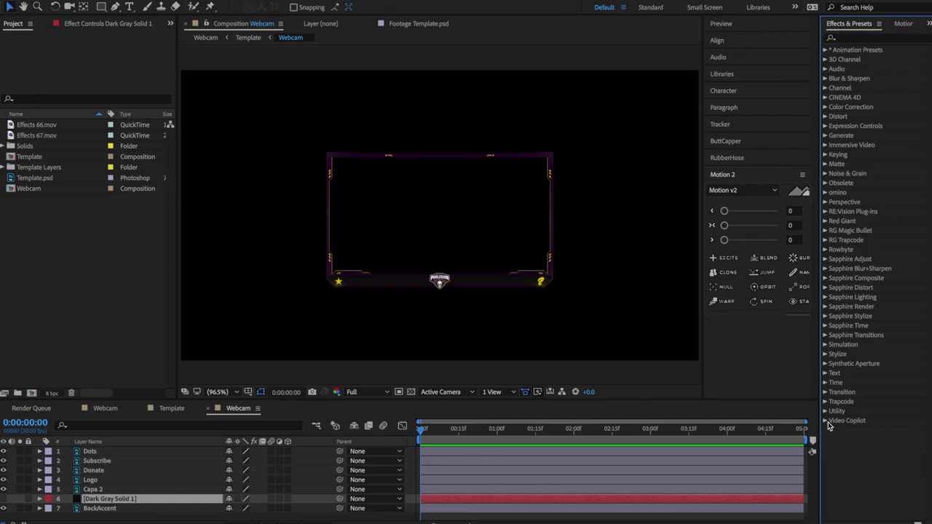
pyautogui.click(854, 450)
pyautogui.moveTo(836, 459); pyautogui.dragTo(143, 500)
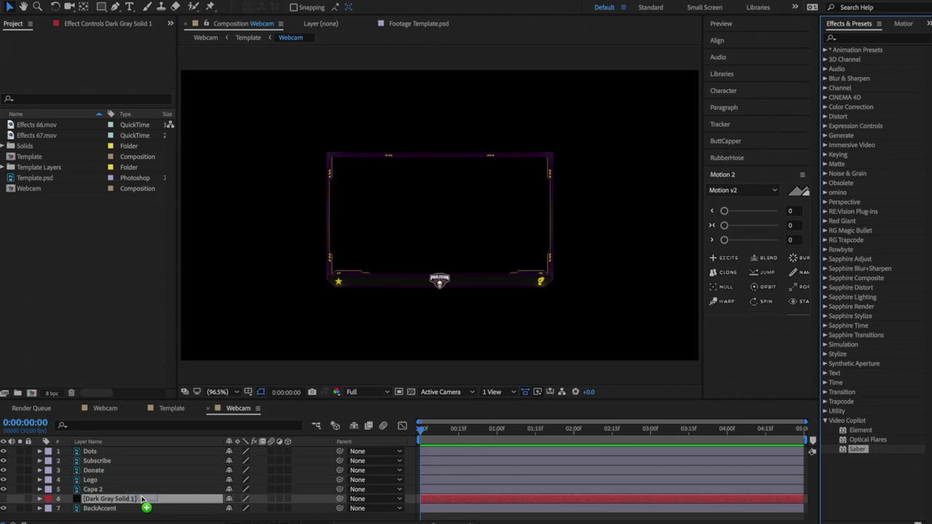
pyautogui.moveTo(143, 500); pyautogui.dragTo(143, 500)
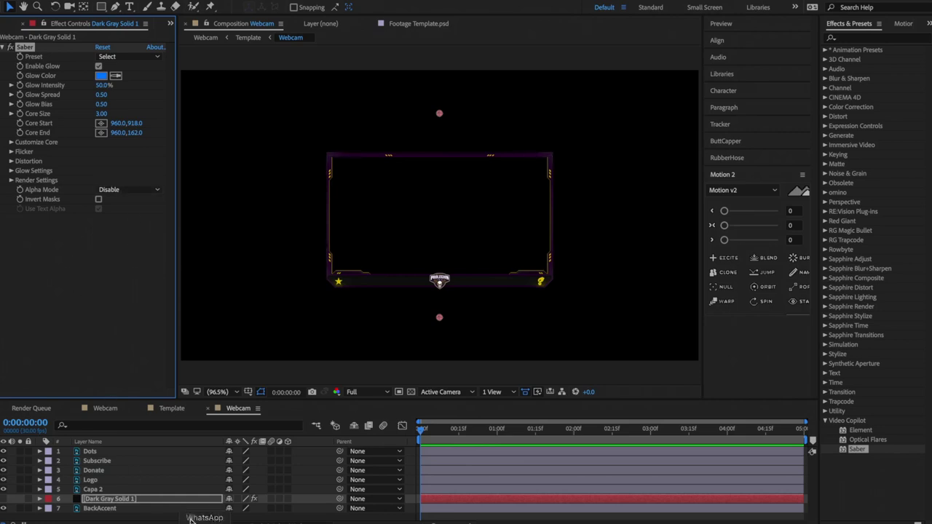
pyautogui.click(179, 501)
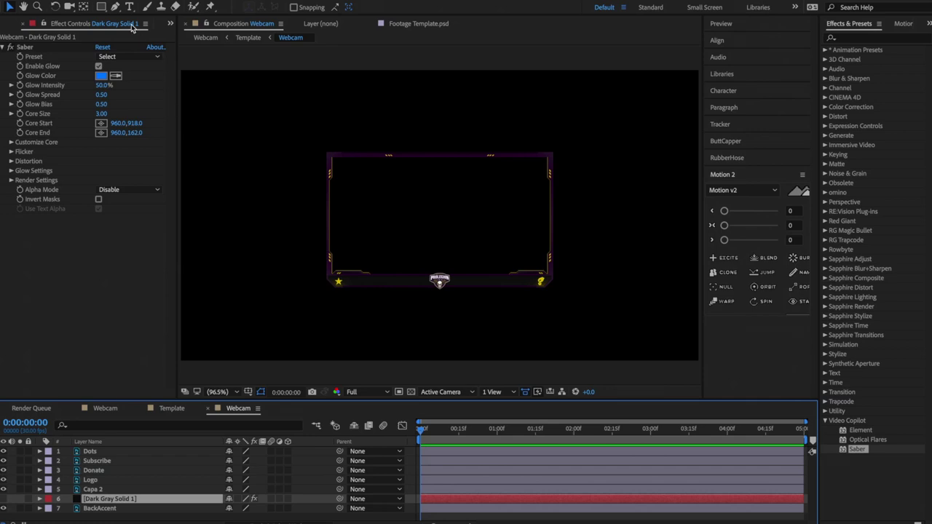
# Start a Pen mask on the dark gray solid, tracing the yellow line from the frame's upper-left corner down to its lower-left bend.
pyautogui.press('g')
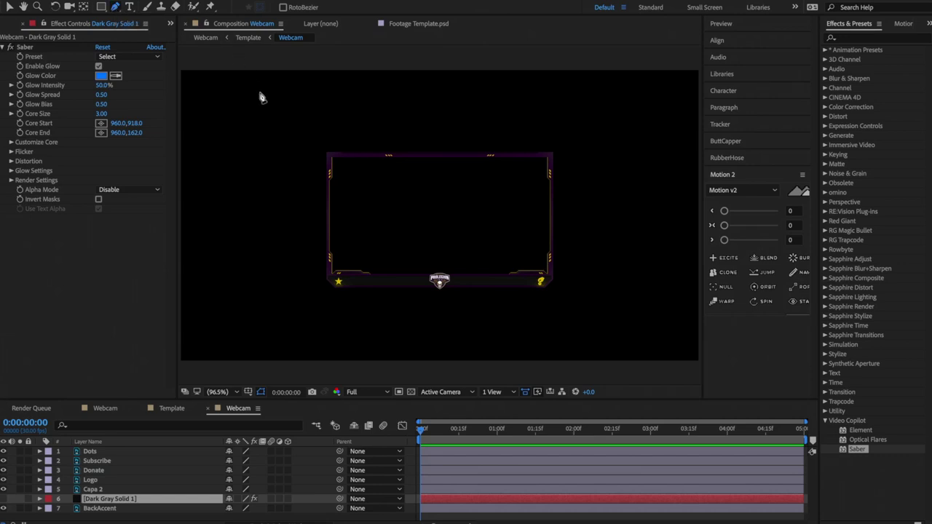
pyautogui.press('/')
pyautogui.press('.')
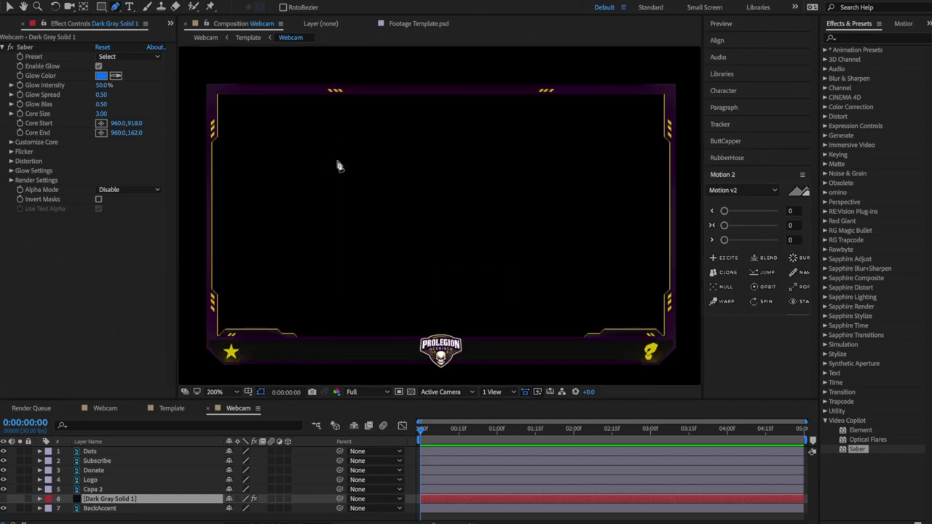
pyautogui.press(',')
pyautogui.press('.')
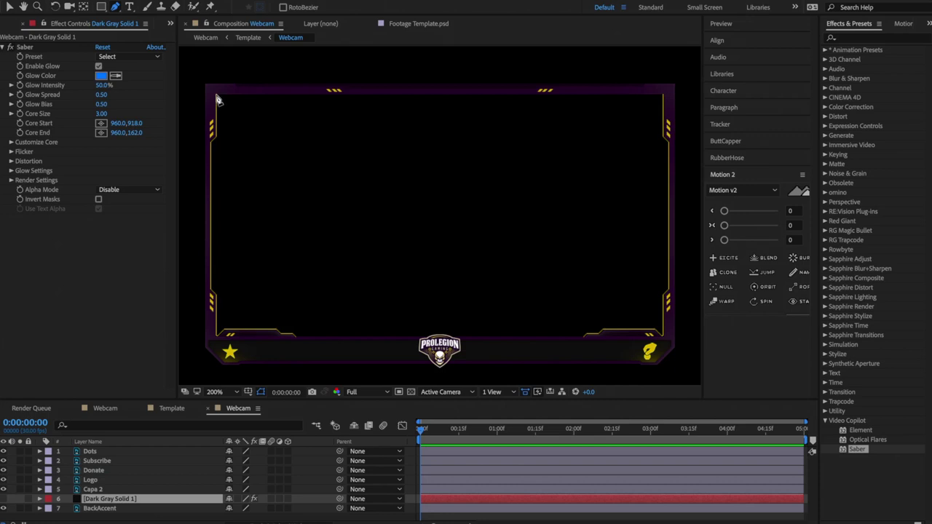
pyautogui.click(216, 94)
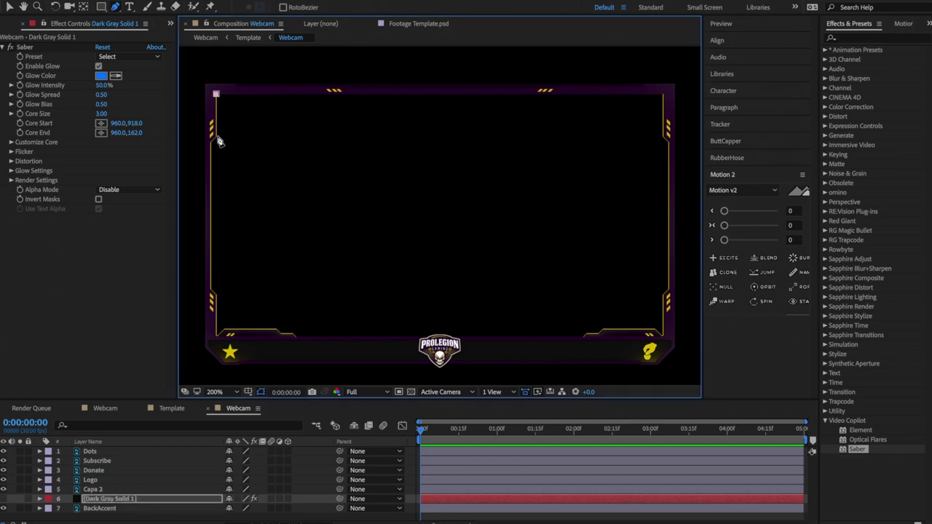
pyautogui.click(215, 135)
pyautogui.click(212, 144)
pyautogui.click(210, 289)
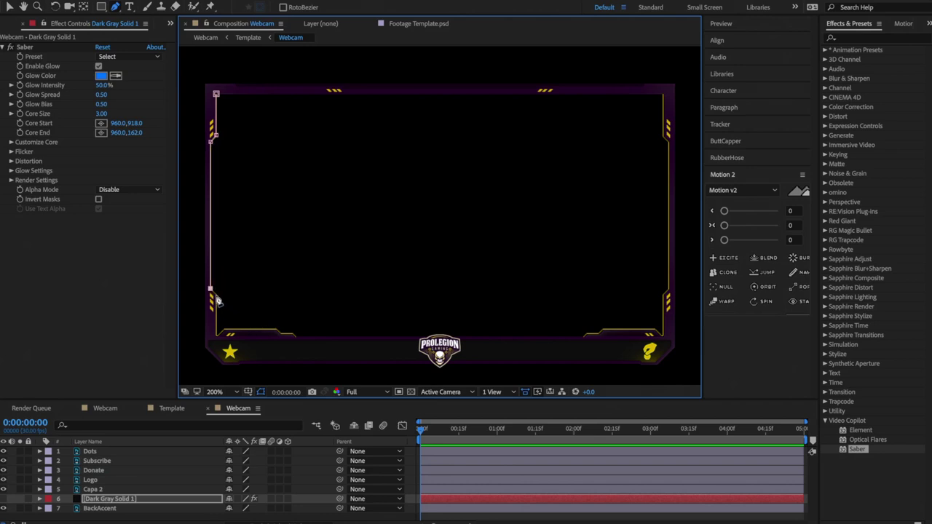
# Continue the mask path around the frame's lower-left corner and along the stepped yellow accent to its end at the bottom bar.
pyautogui.click(217, 294)
pyautogui.click(217, 336)
pyautogui.click(225, 329)
pyautogui.click(277, 329)
pyautogui.click(283, 334)
pyautogui.click(292, 334)
pyautogui.press('.')
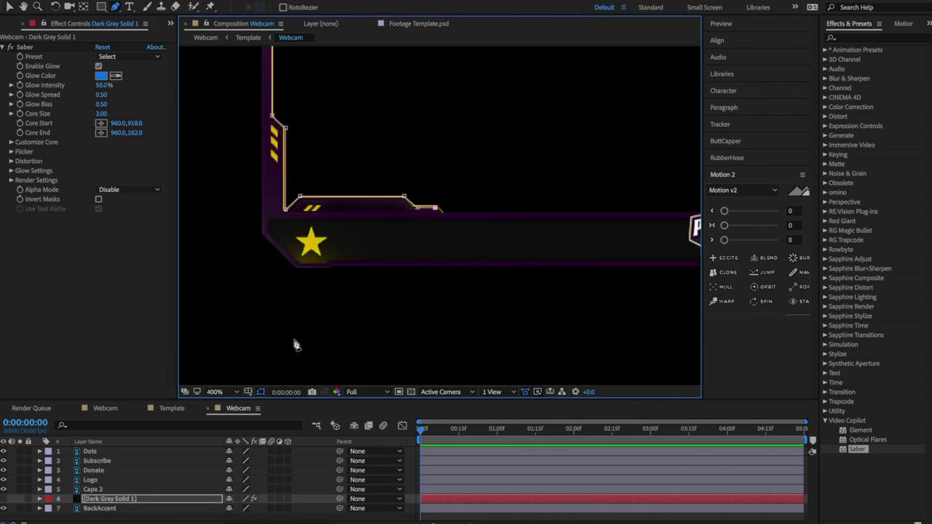
pyautogui.click(443, 214)
pyautogui.click(444, 215)
pyautogui.click(23, 8)
pyautogui.moveTo(465, 188); pyautogui.dragTo(283, 184)
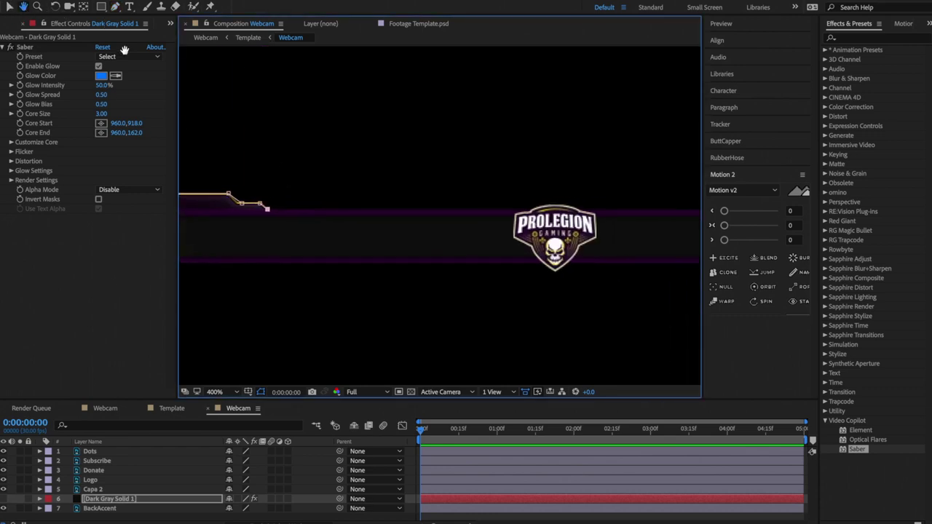
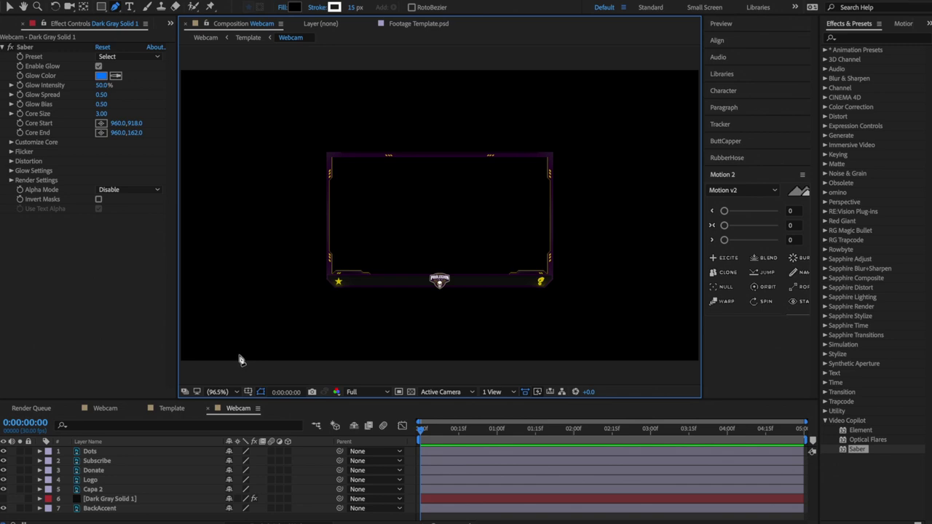
# Make the dark gray solid with the Saber effect visible again.
pyautogui.click(3, 500)
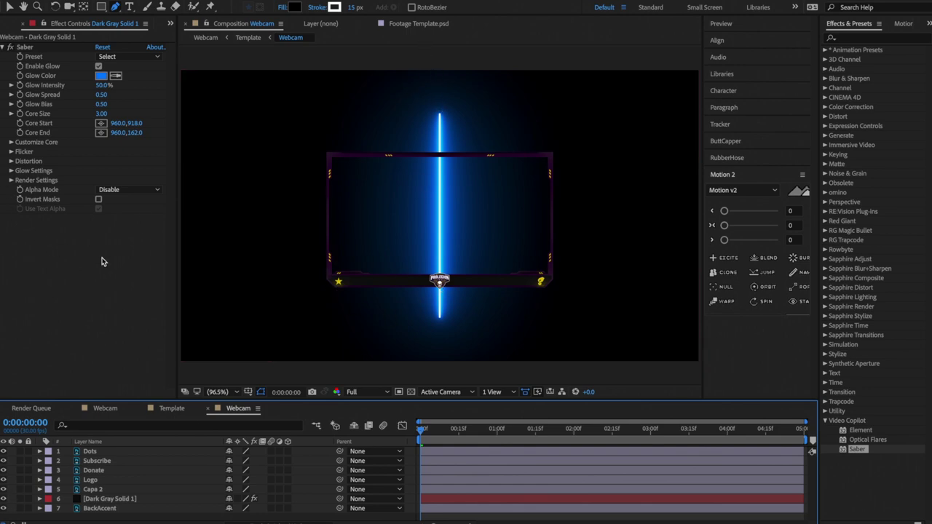
# Set the Saber effect's core type to Layer Masks so the glow follows the drawn mask path.
pyautogui.click(11, 143)
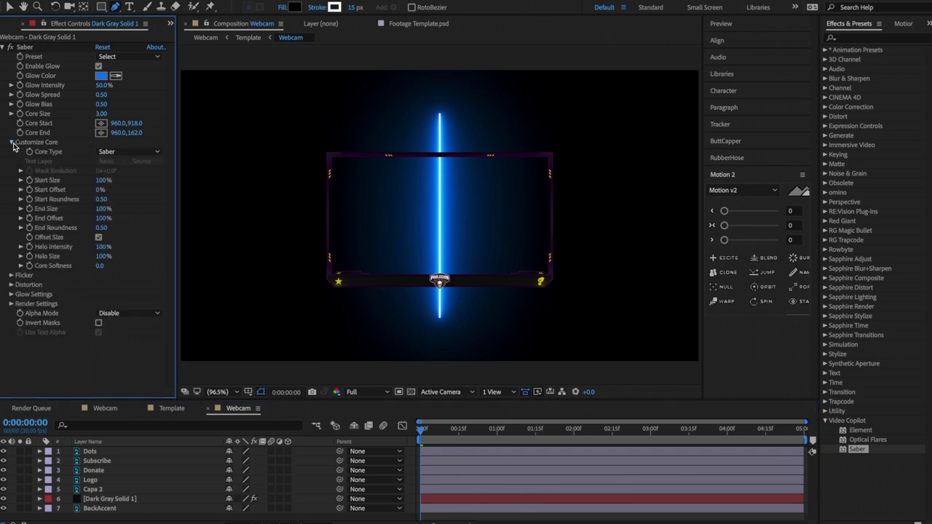
pyautogui.click(105, 152)
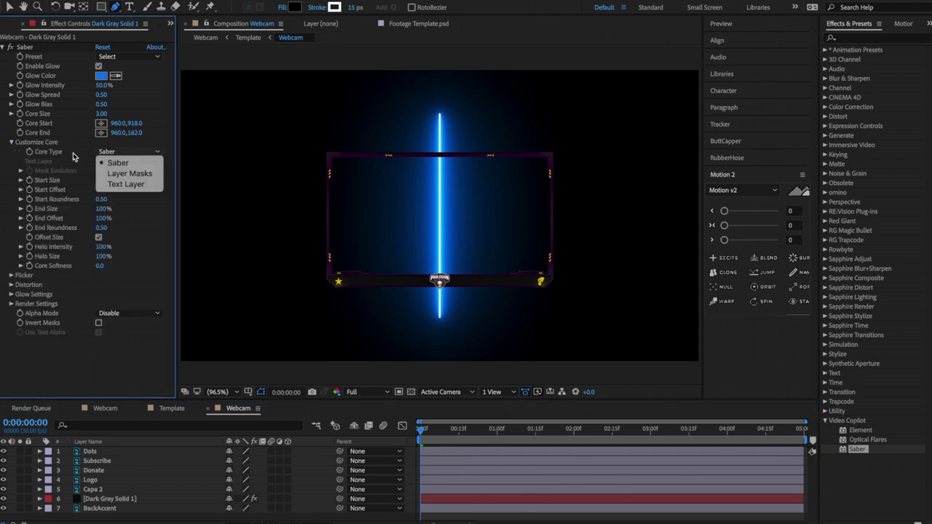
pyautogui.click(129, 174)
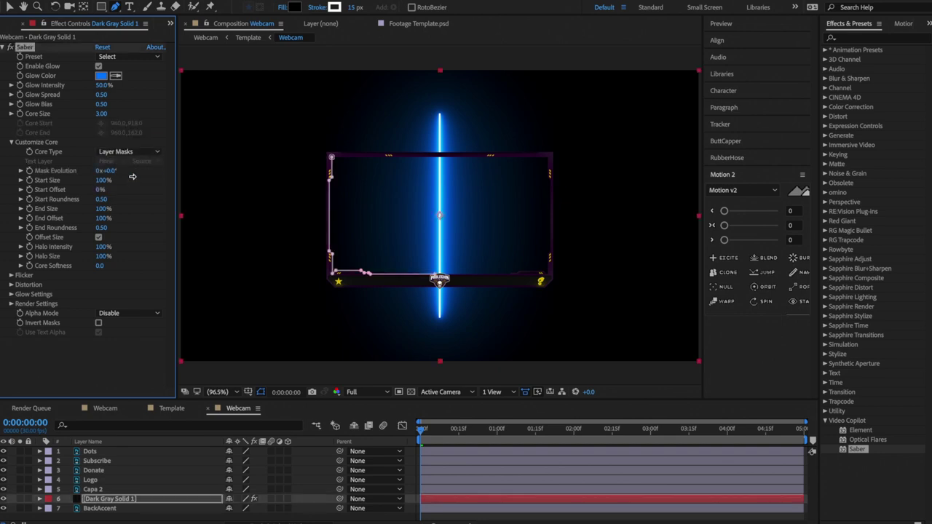
pyautogui.hotkey('ctrl', 'shift', 'a')
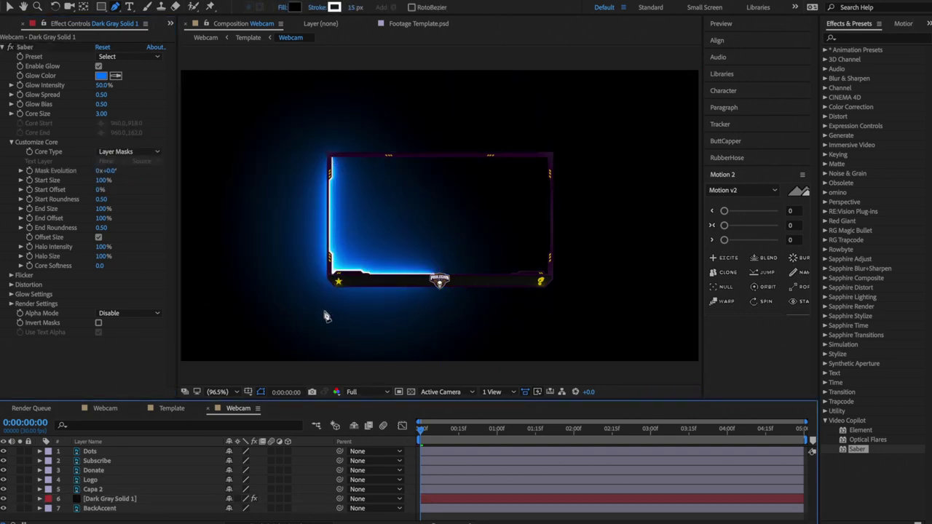
pyautogui.click(73, 358)
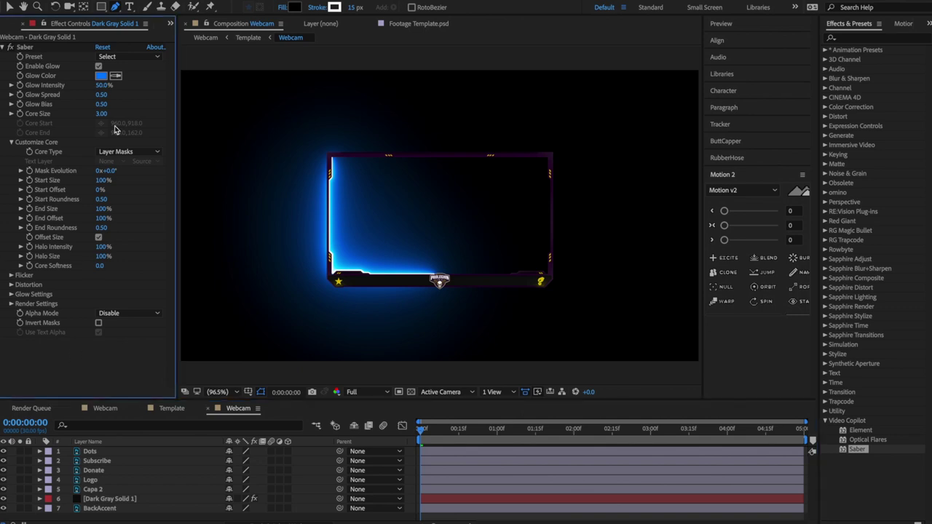
# Apply the Electric preset to the Saber effect and set its glow intensity to 11%.
pyautogui.click(122, 58)
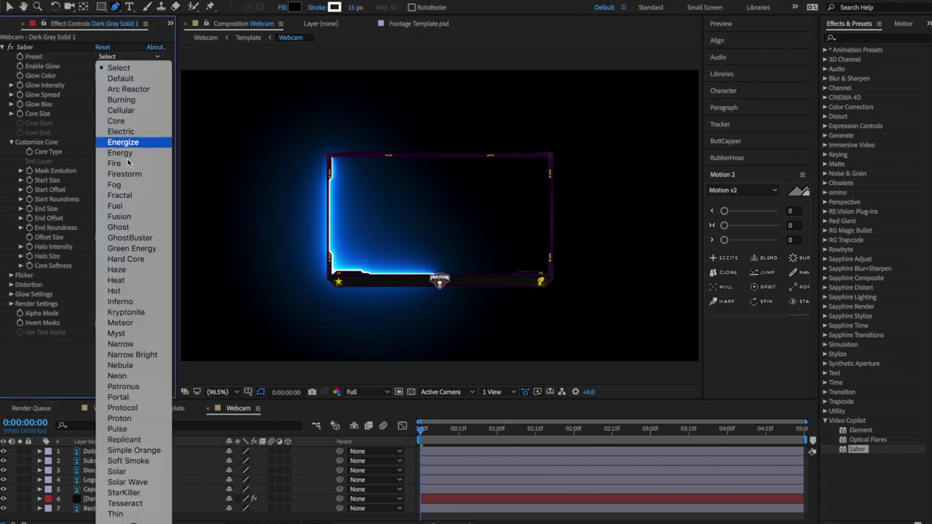
pyautogui.click(130, 136)
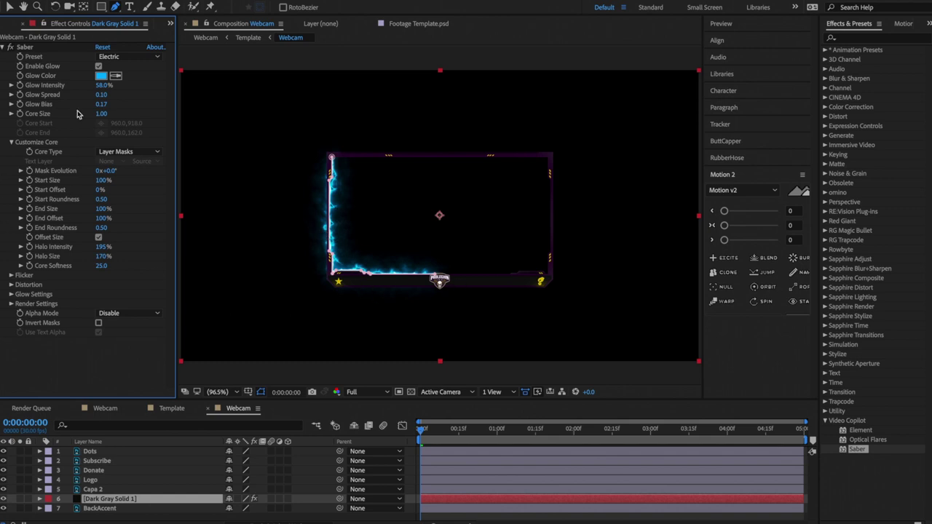
pyautogui.moveTo(100, 87); pyautogui.dragTo(102, 88)
pyautogui.click(102, 86)
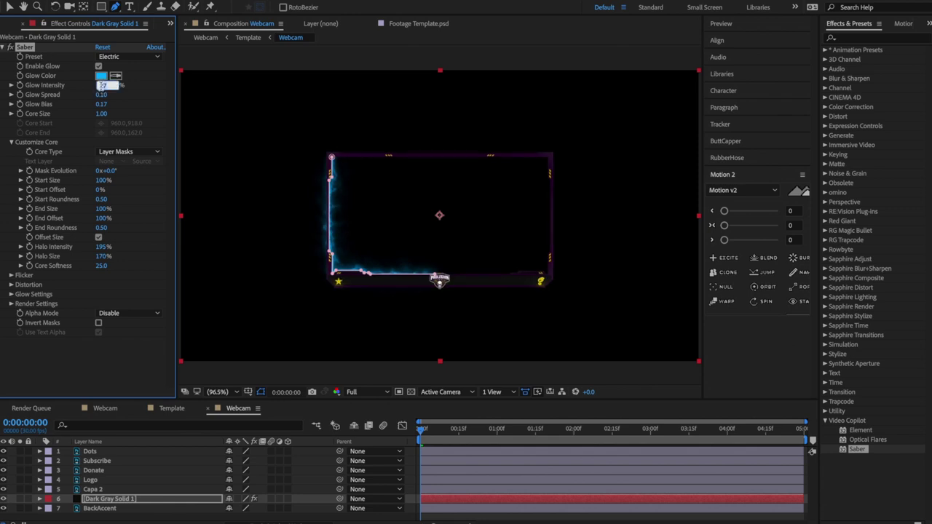
pyautogui.write('11')
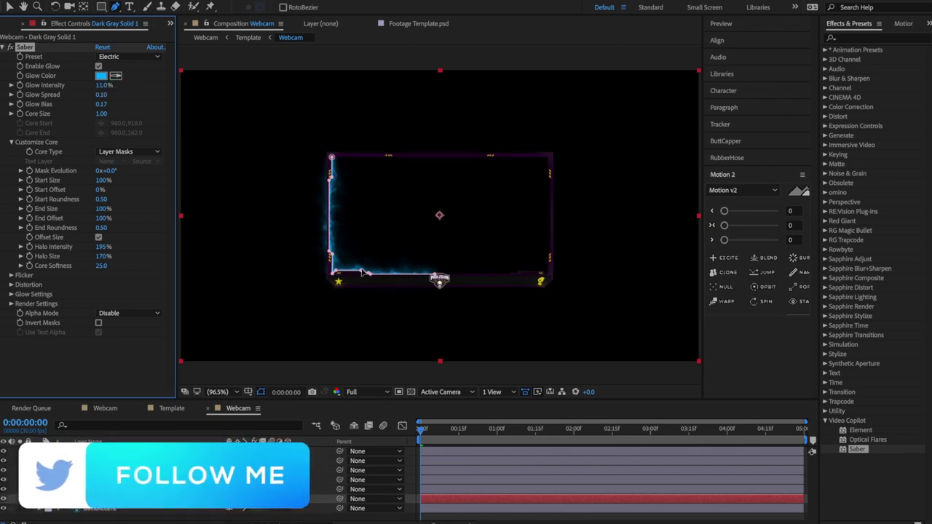
pyautogui.press('Return')
# Set the Saber's glow spread to 0.00, glow bias to 0.08 and core size to 1.10.
pyautogui.moveTo(102, 95); pyautogui.dragTo(93, 96)
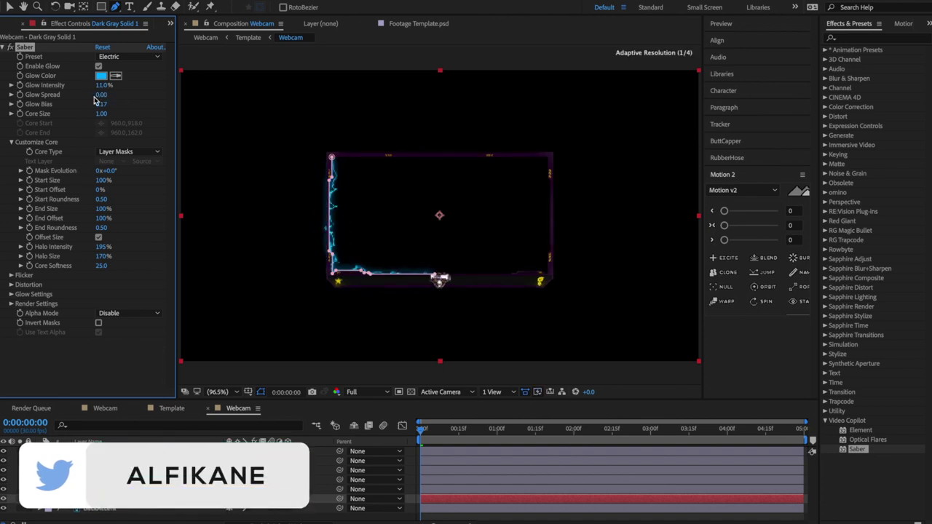
pyautogui.click(101, 114)
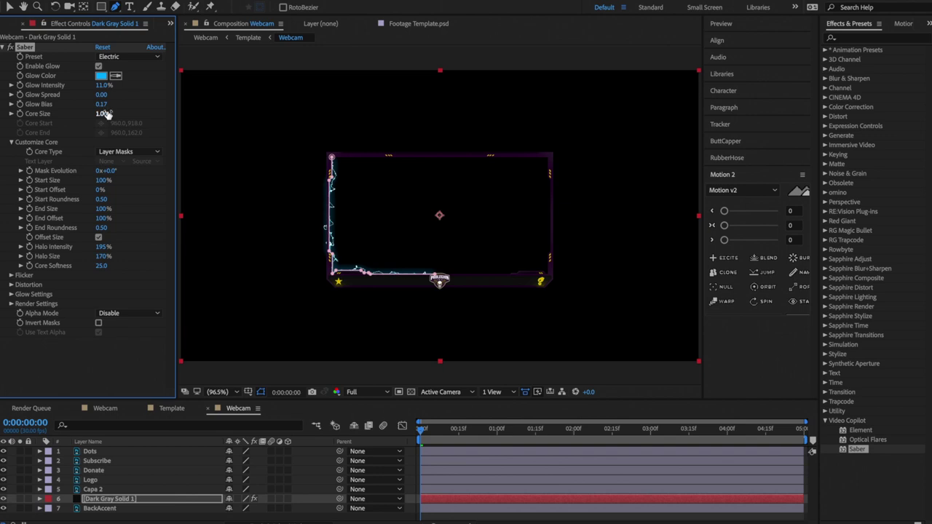
pyautogui.moveTo(101, 104)
pyautogui.mouseDown()
pyautogui.moveTo(86, 113)
pyautogui.moveTo(107, 129)
pyautogui.moveTo(93, 115)
pyautogui.moveTo(105, 115)
pyautogui.mouseUp()
pyautogui.press('F2')
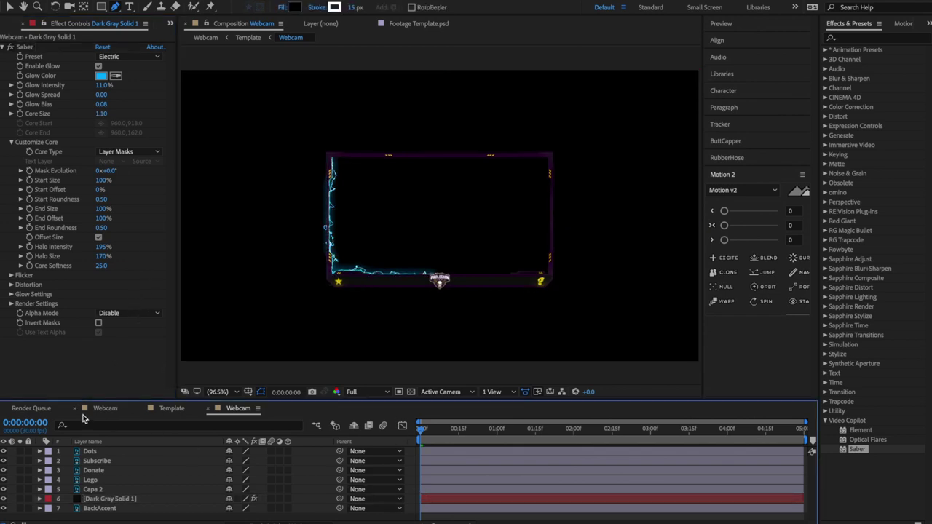
# Sample the Saber's glow color from the yellow icon at the frame's lower-right corner and scrub through the first frames.
pyautogui.click(115, 75)
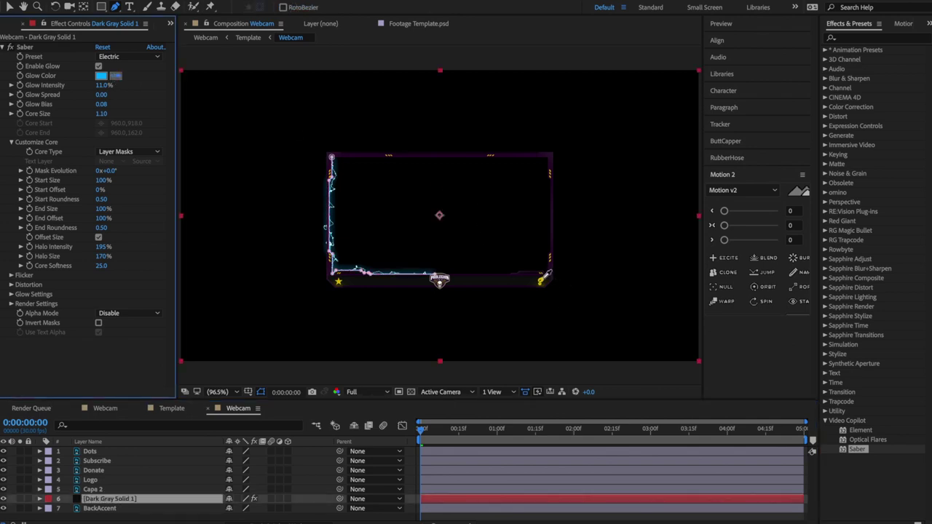
pyautogui.click(543, 278)
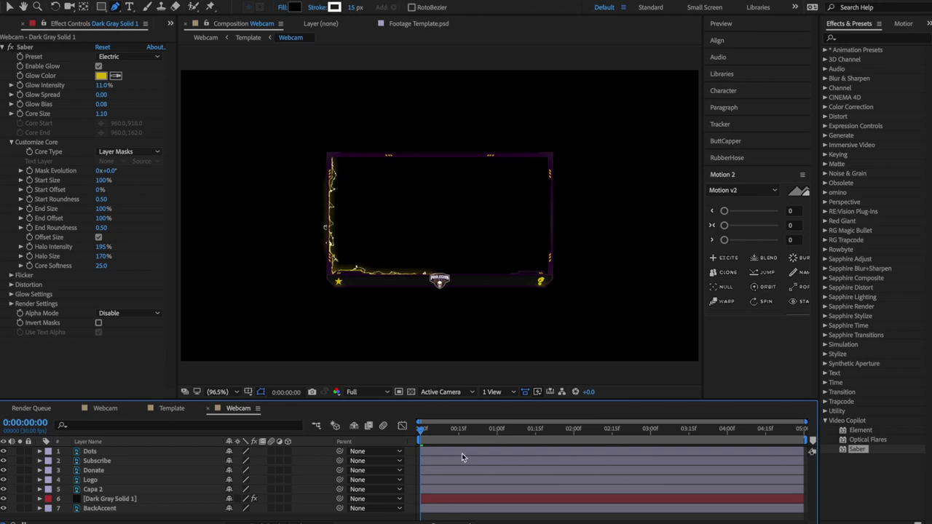
pyautogui.moveTo(451, 441); pyautogui.dragTo(402, 438)
# Start keyframing the Saber's Start Offset and End Offset at 0:00:00:00, both at 0%.
pyautogui.press('u')
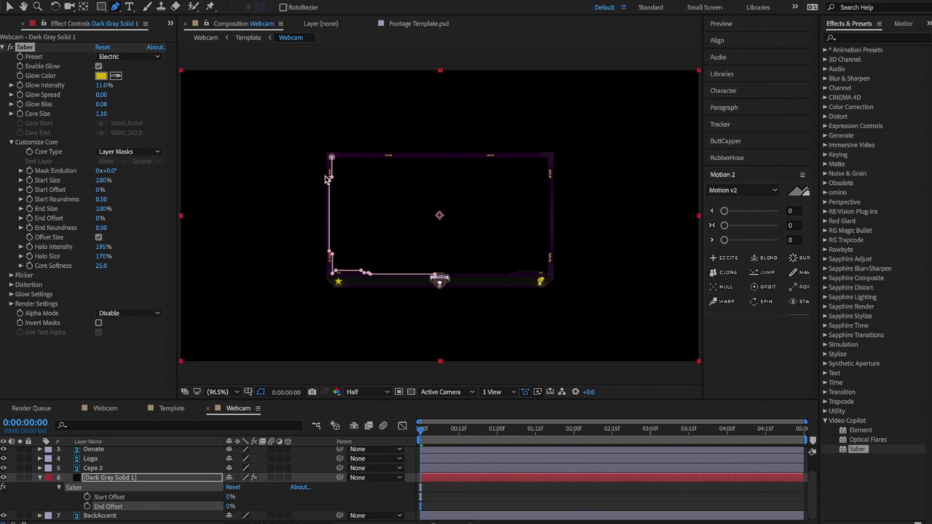
pyautogui.click(60, 220)
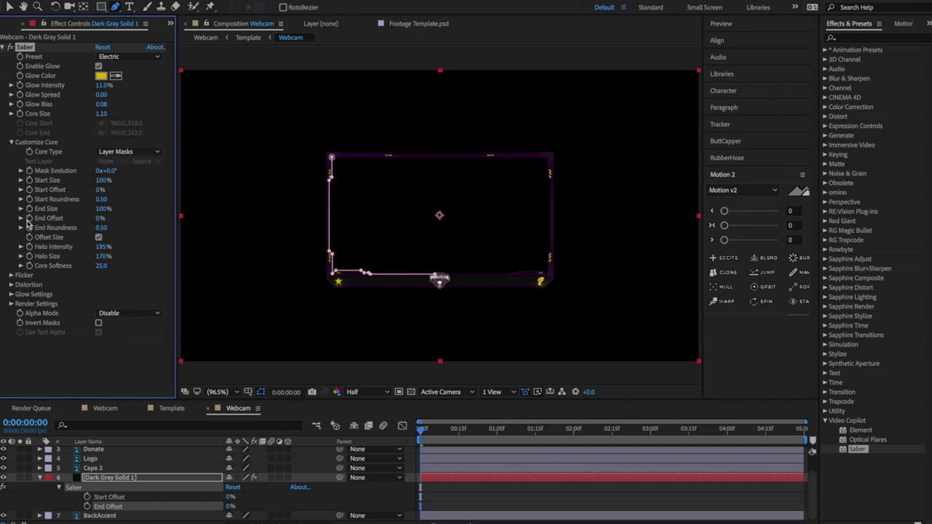
pyautogui.click(30, 218)
pyautogui.click(29, 190)
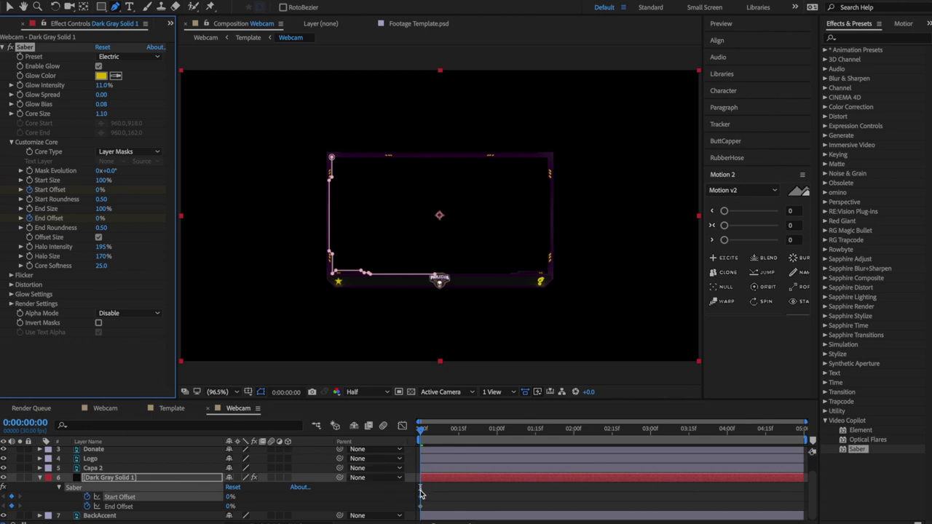
# Keyframe End Offset at 100% on 0:00:01:00 and Start Offset at 100% on 0:00:01:15, then scrub to check the motion.
pyautogui.moveTo(464, 436); pyautogui.dragTo(497, 439)
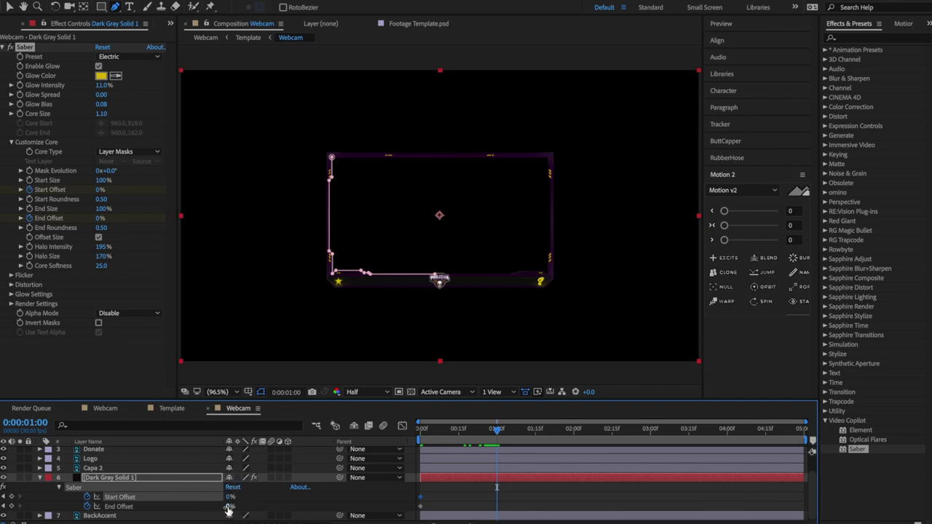
pyautogui.moveTo(228, 509); pyautogui.dragTo(309, 510)
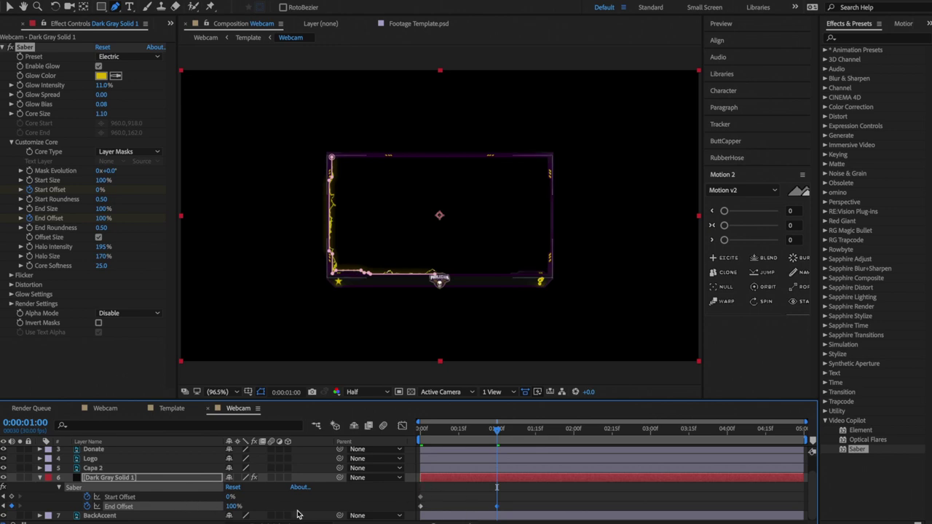
pyautogui.click(536, 431)
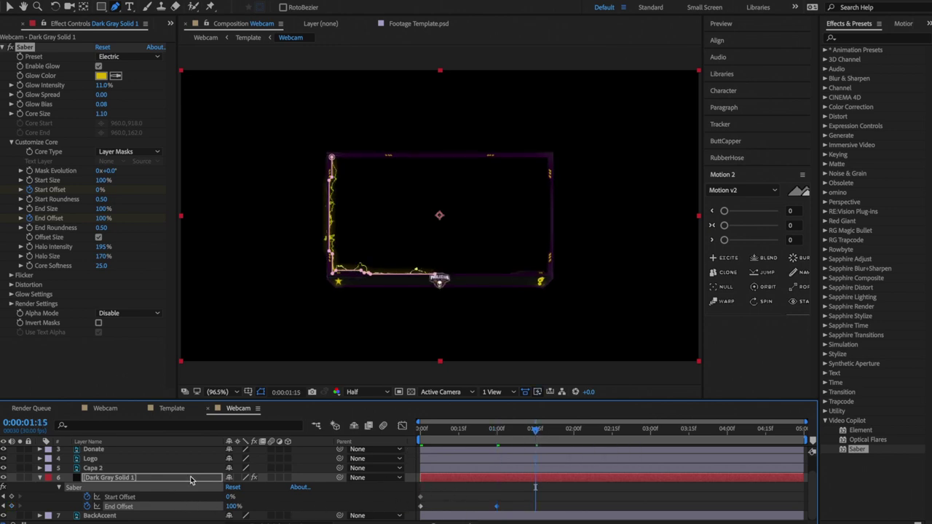
pyautogui.click(121, 497)
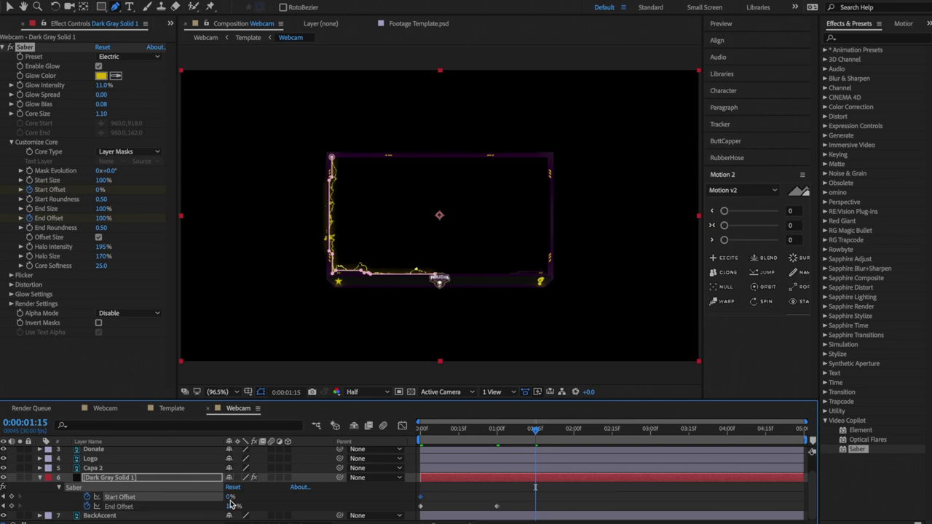
pyautogui.moveTo(230, 497); pyautogui.dragTo(311, 495)
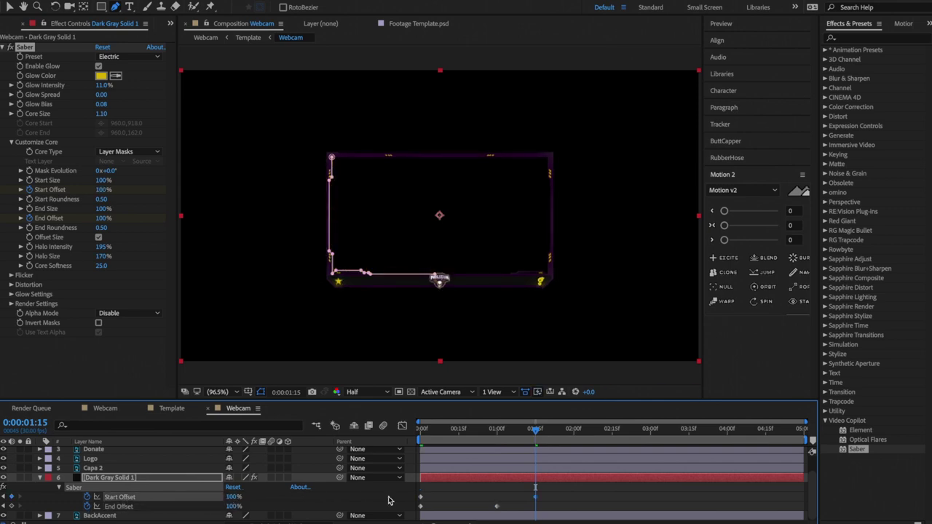
pyautogui.moveTo(430, 434)
pyautogui.mouseDown()
pyautogui.moveTo(512, 435)
pyautogui.moveTo(427, 440)
pyautogui.moveTo(435, 449)
pyautogui.mouseUp()
pyautogui.click(460, 503)
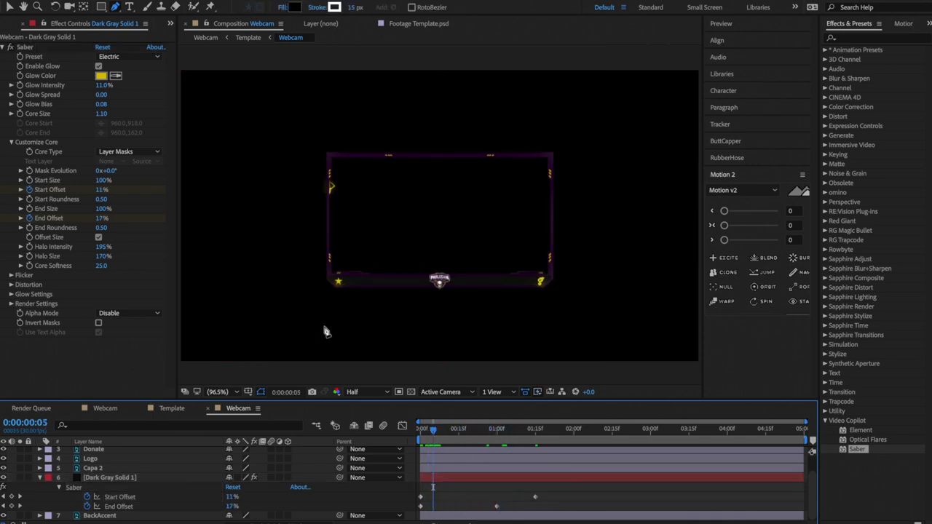
# Apply Easy Ease to all the Start Offset and End Offset keyframes.
pyautogui.moveTo(557, 488); pyautogui.dragTo(419, 510)
pyautogui.rightClick(420, 510)
pyautogui.moveTo(457, 521)
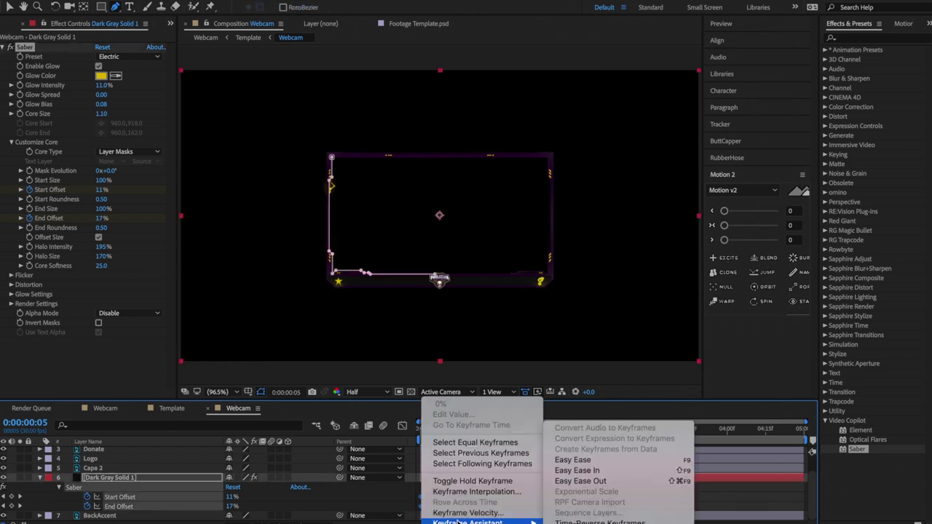
pyautogui.click(616, 460)
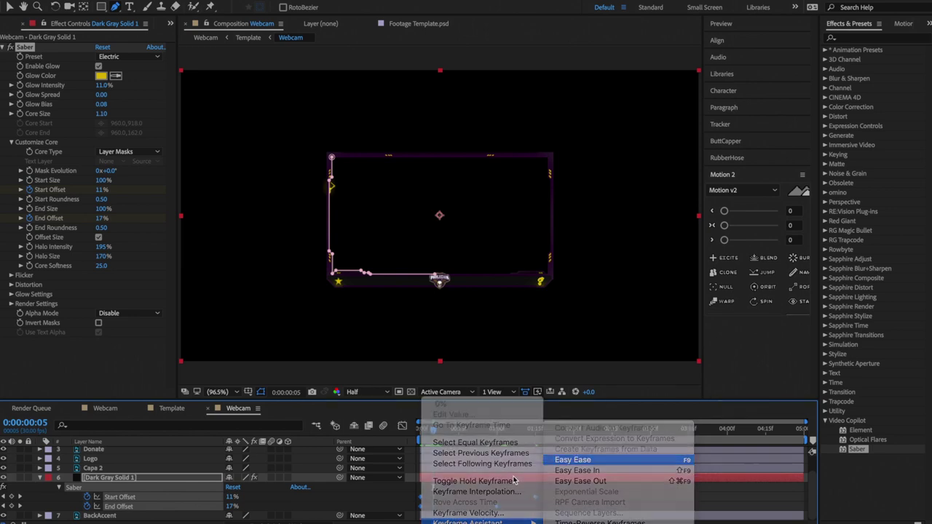
# Reshape both offset speed curves in the Graph Editor so they start slowly and peak near their ends, and preview the sweep.
pyautogui.click(402, 427)
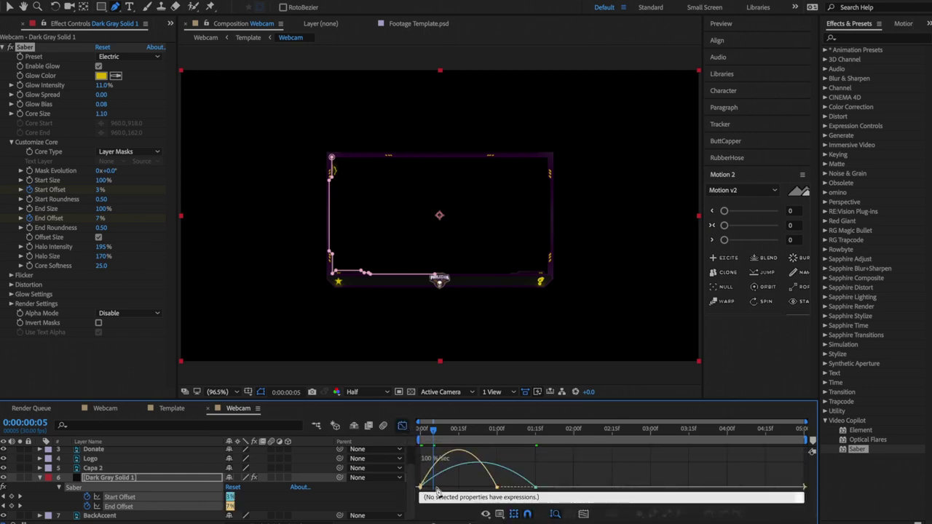
pyautogui.moveTo(430, 442); pyautogui.dragTo(457, 432)
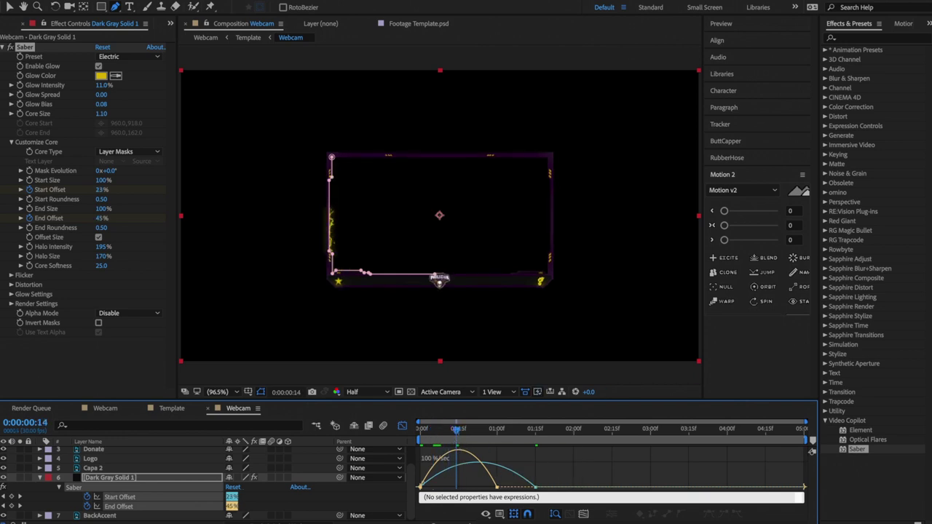
pyautogui.click(10, 8)
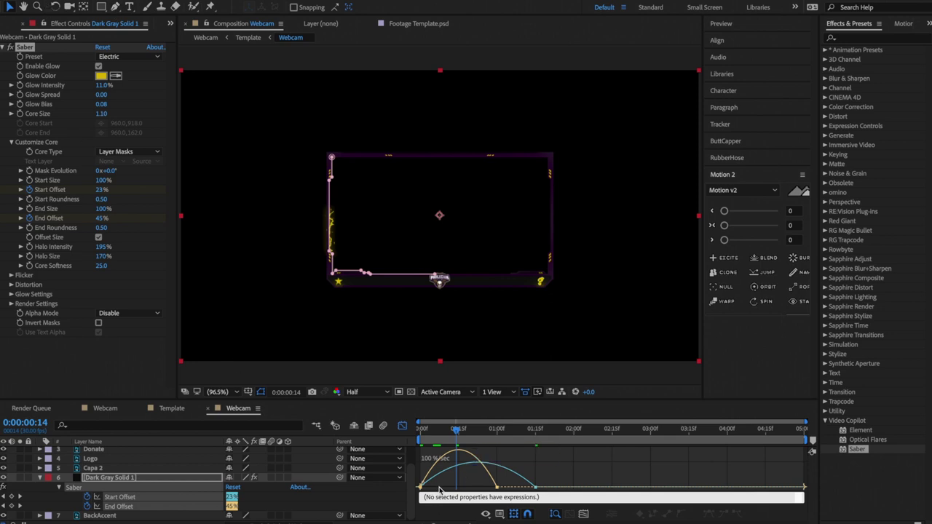
pyautogui.moveTo(440, 487); pyautogui.dragTo(486, 488)
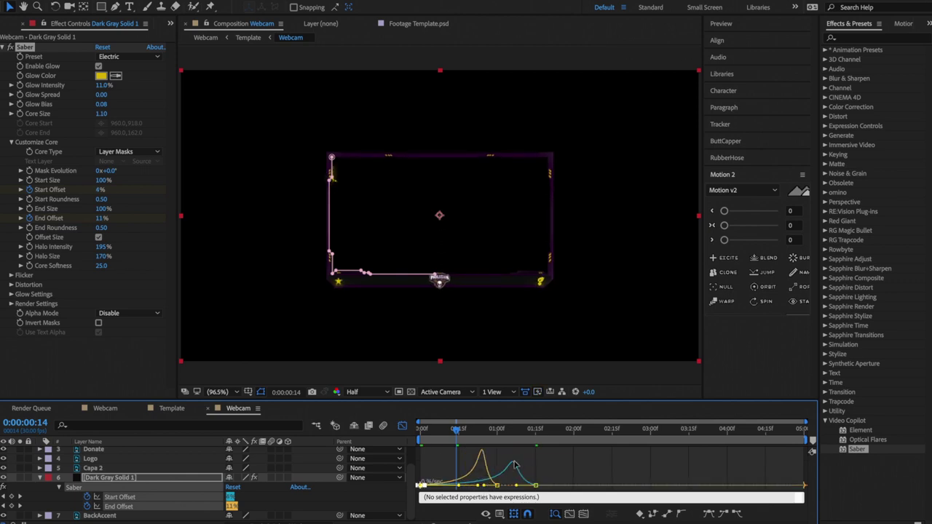
pyautogui.press('space')
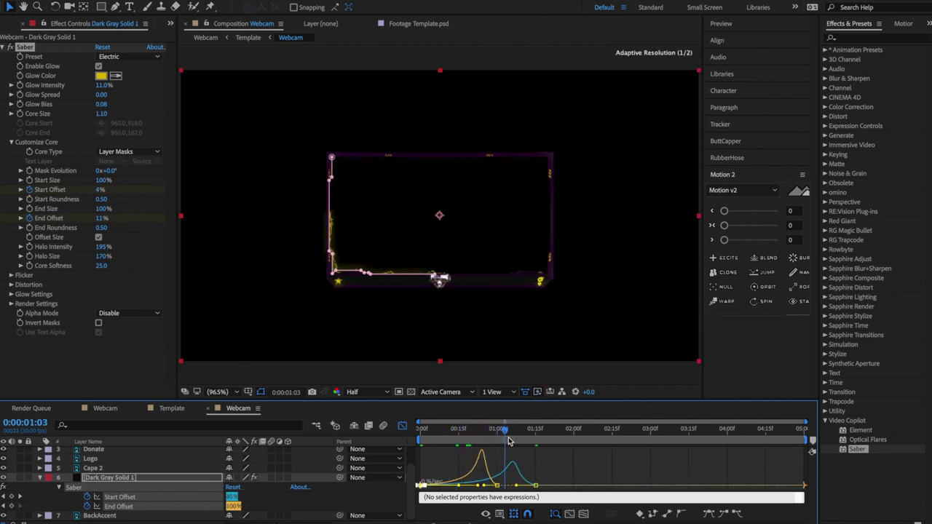
pyautogui.press('space')
pyautogui.click(402, 425)
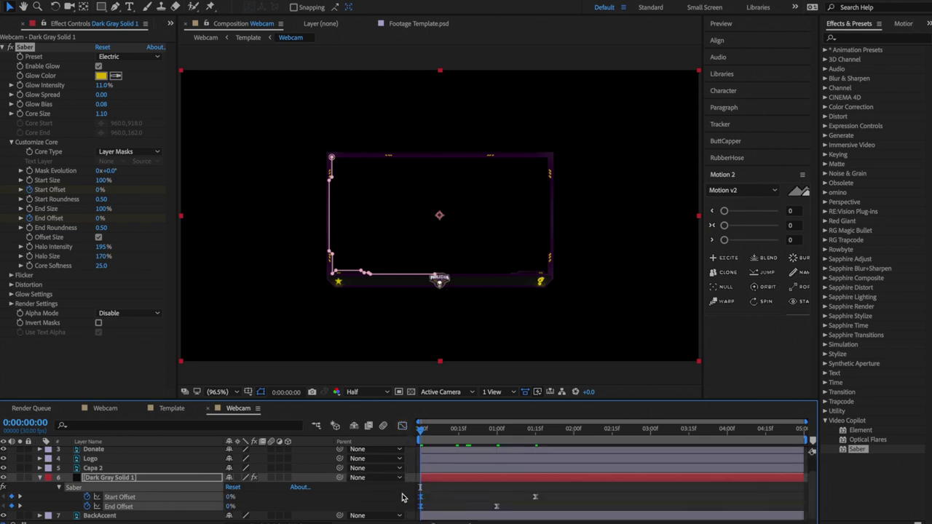
pyautogui.moveTo(441, 431); pyautogui.dragTo(465, 470)
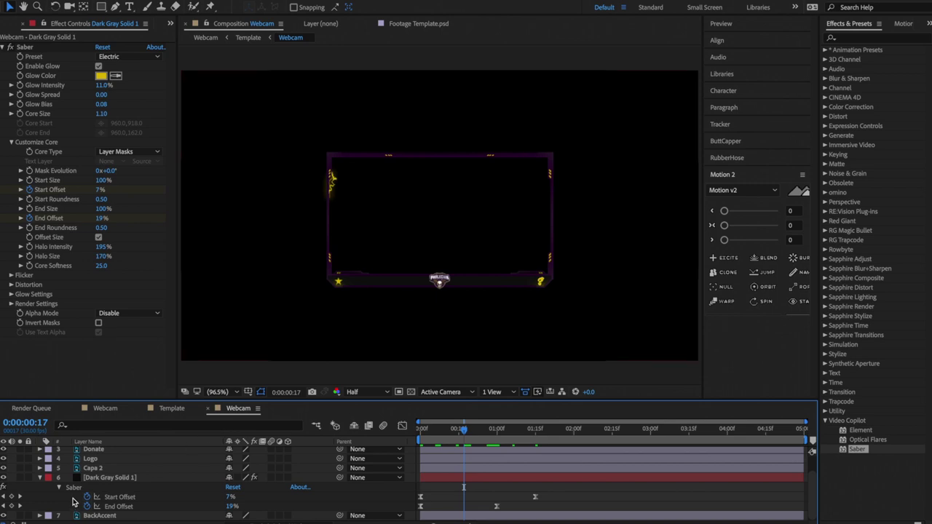
# Rename the dark gray solid layer to Saber.
pyautogui.click(171, 487)
pyautogui.click(181, 478)
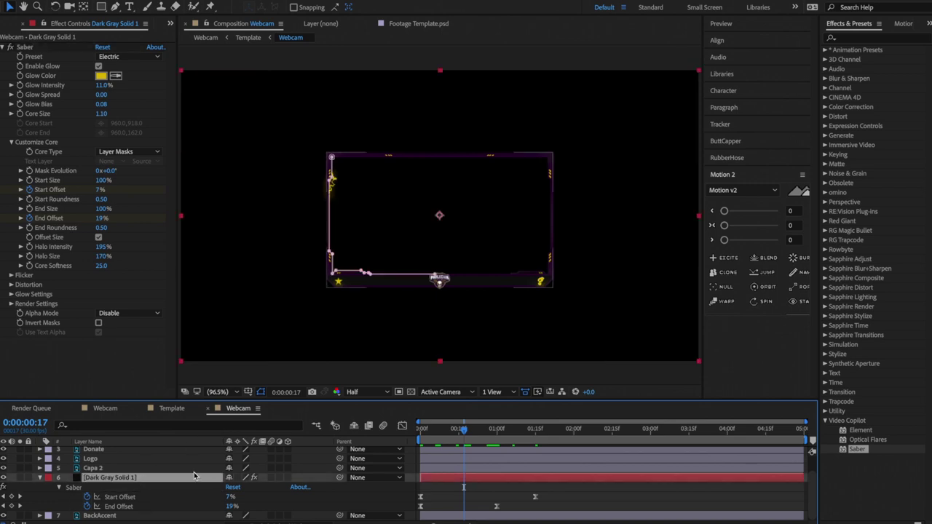
pyautogui.press('Return')
pyautogui.write('S')
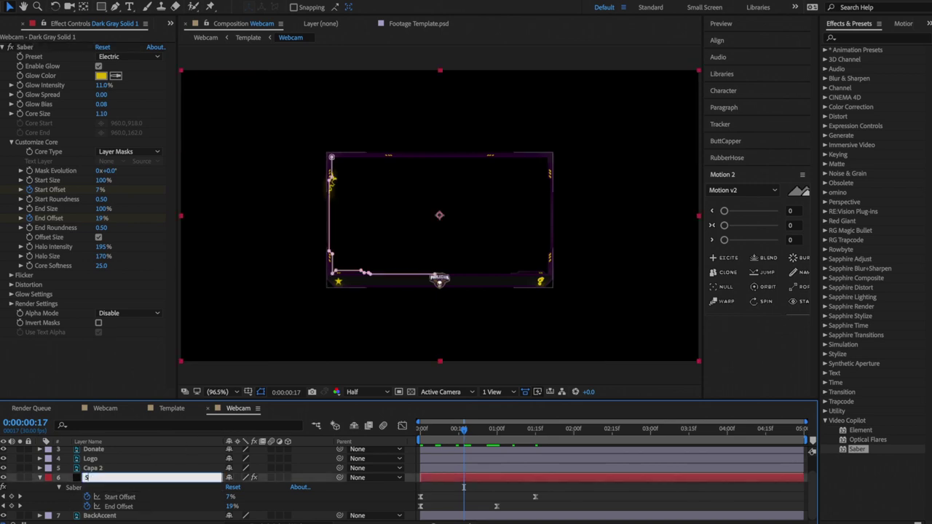
pyautogui.write('aber')
pyautogui.press('Return')
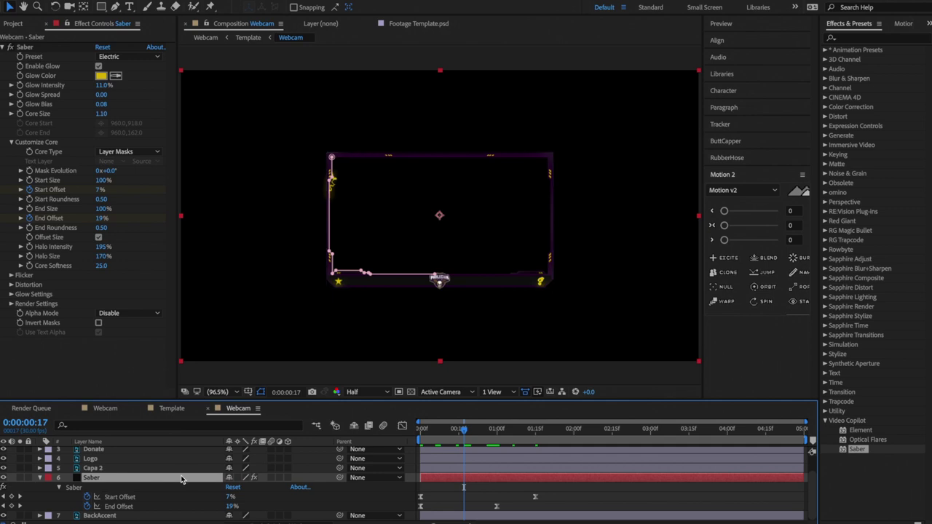
# Duplicate the Saber layer, make the copy a 3D layer and reveal its rotation properties.
pyautogui.click(40, 477)
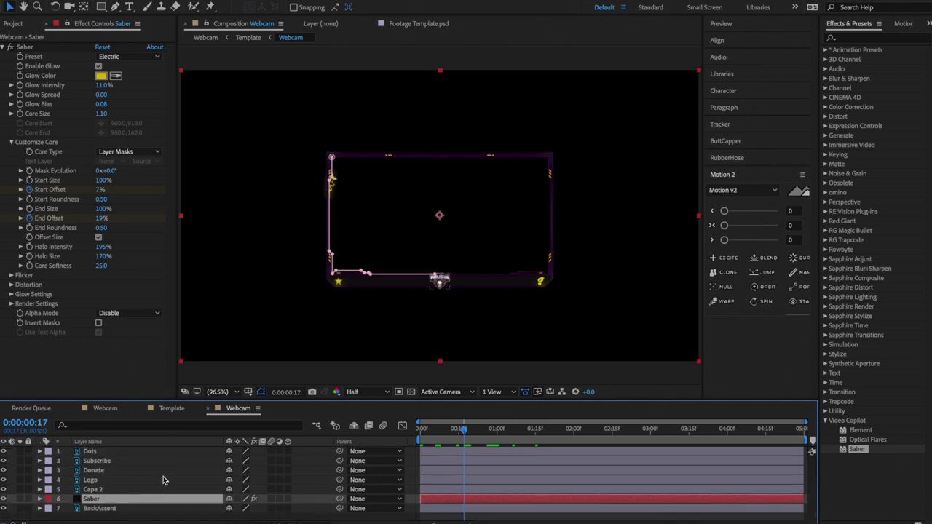
pyautogui.hotkey('ctrl', 'd')
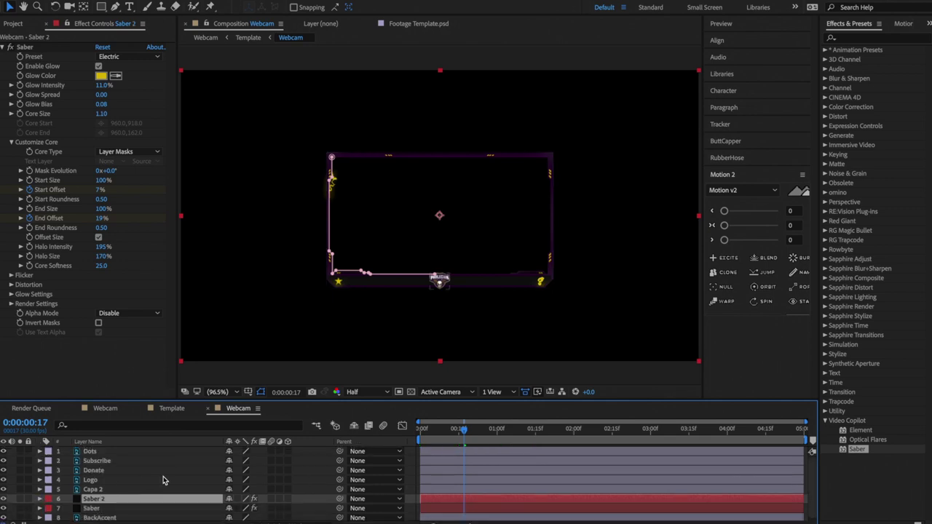
pyautogui.click(288, 499)
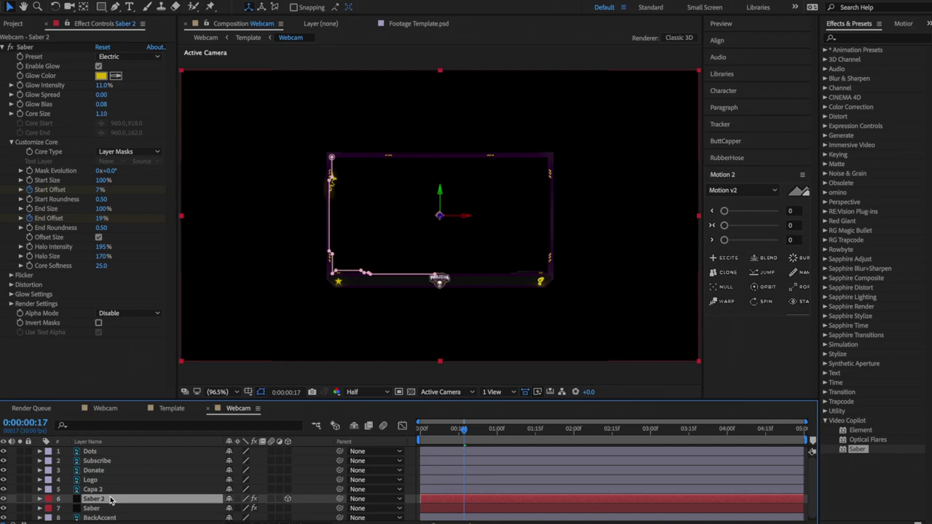
pyautogui.press('r')
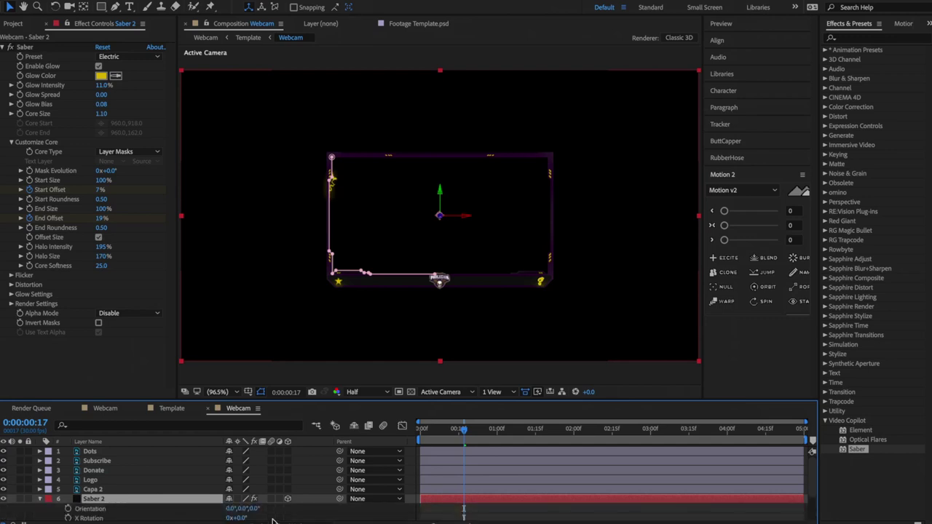
# Try setting the Saber 2 layer's Y Rotation to one full turn, check it along the timeline, and undo it.
pyautogui.click(248, 508)
pyautogui.click(278, 519)
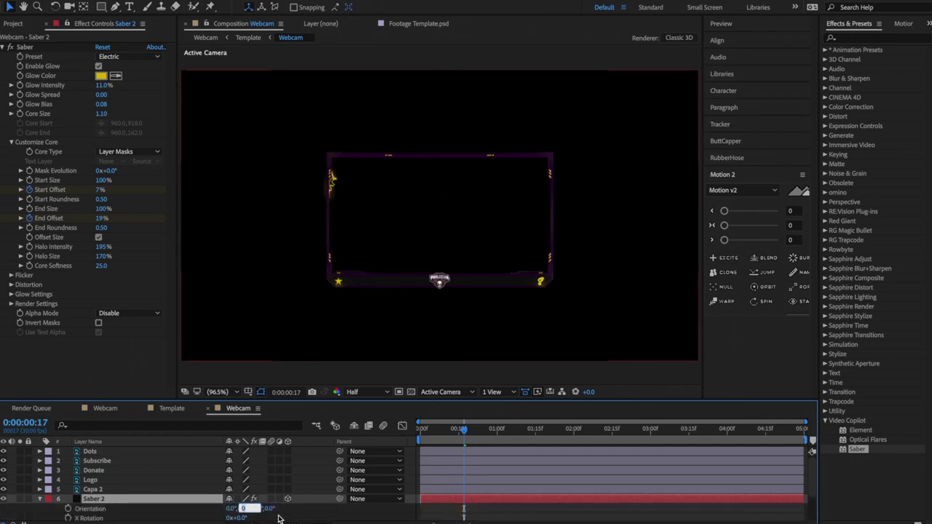
pyautogui.scroll(-1, 278, 518)
pyautogui.click(87, 509)
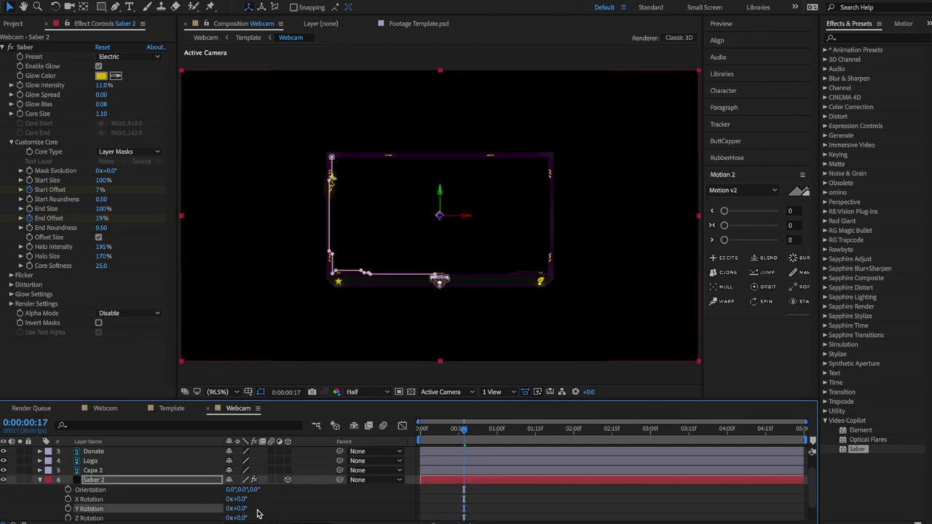
pyautogui.click(230, 508)
pyautogui.write('1')
pyautogui.press('Return')
pyautogui.moveTo(435, 430); pyautogui.dragTo(479, 436)
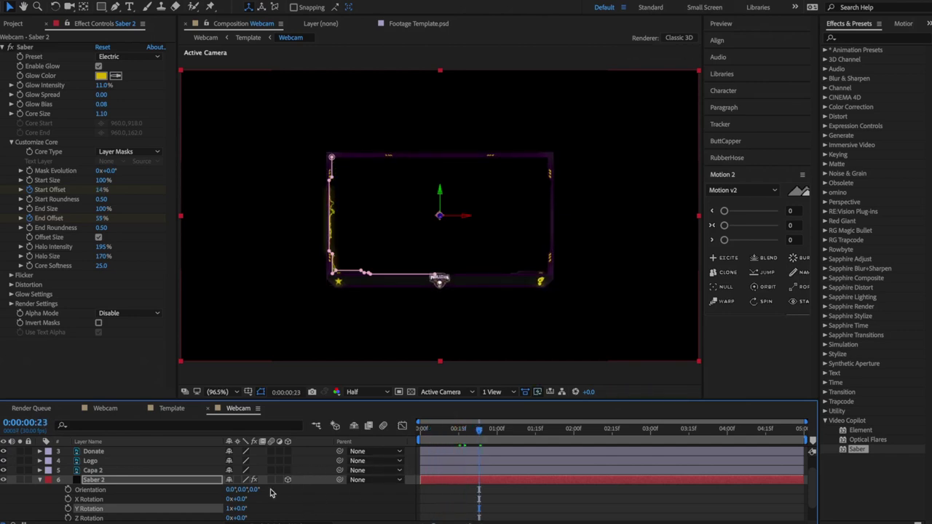
pyautogui.press('j')
# Set the Saber 2 layer's Y Rotation to 180° to mirror the glow, then scrub to check the sweep.
pyautogui.click(236, 509)
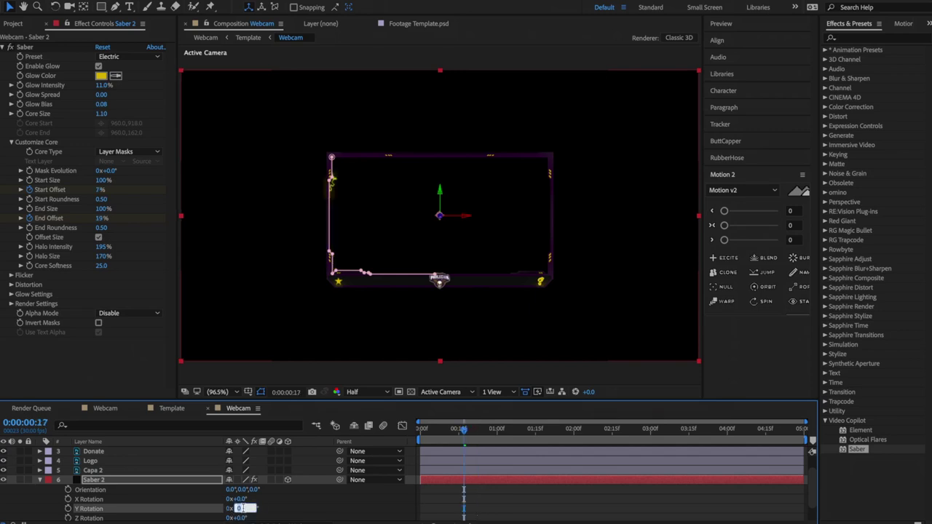
pyautogui.write('180')
pyautogui.press('Return')
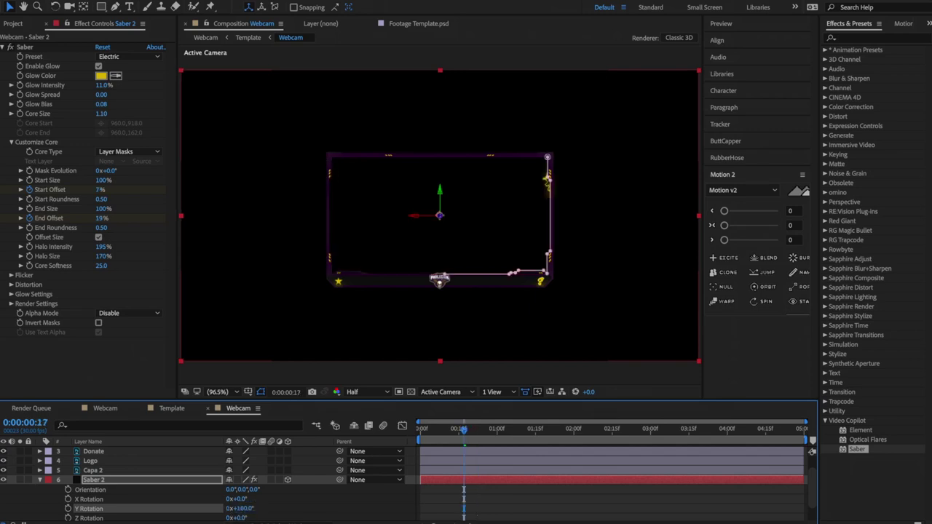
pyautogui.click(426, 508)
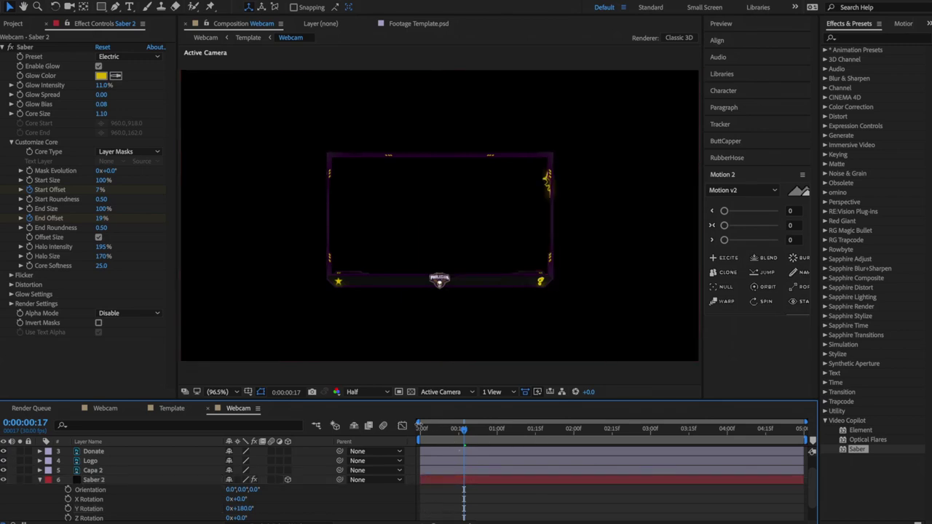
pyautogui.moveTo(421, 429); pyautogui.dragTo(437, 430)
pyautogui.moveTo(460, 434); pyautogui.dragTo(466, 434)
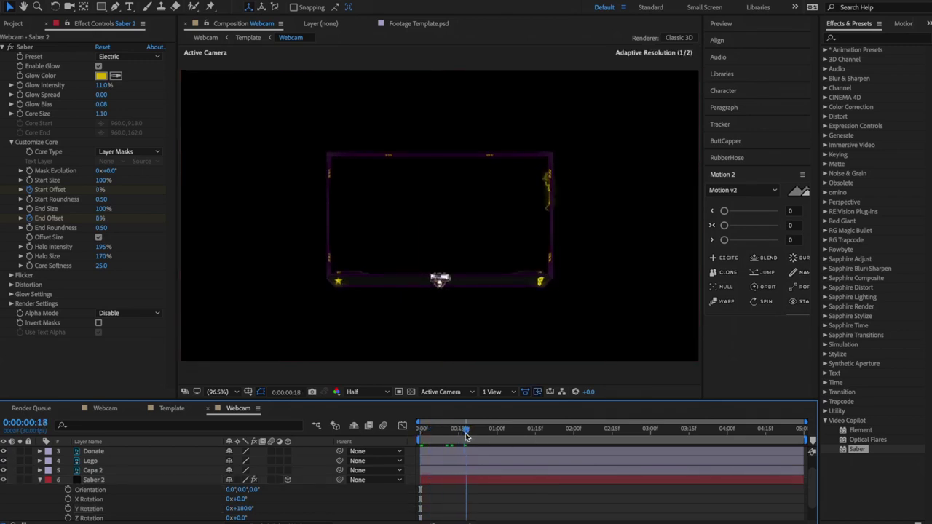
pyautogui.click(58, 482)
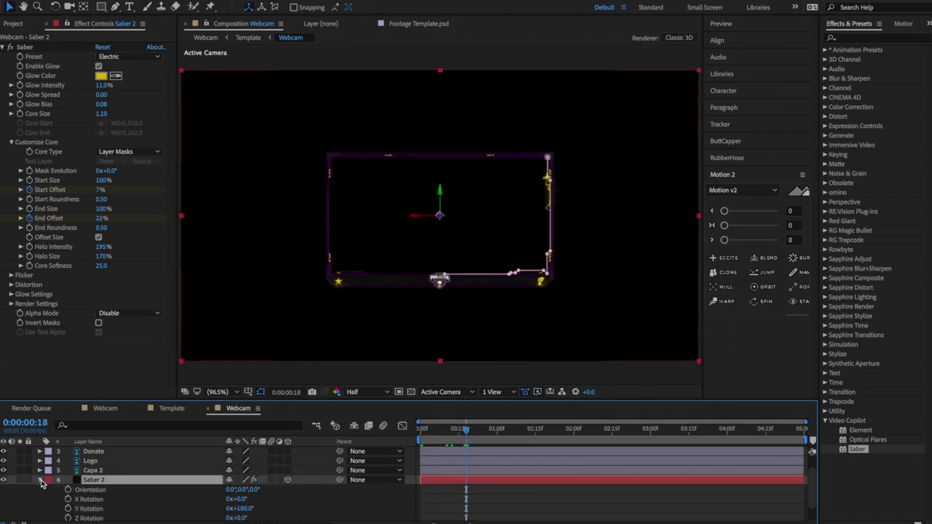
pyautogui.click(42, 482)
pyautogui.moveTo(466, 436)
pyautogui.mouseDown()
pyautogui.moveTo(446, 437)
pyautogui.moveTo(471, 441)
pyautogui.mouseUp()
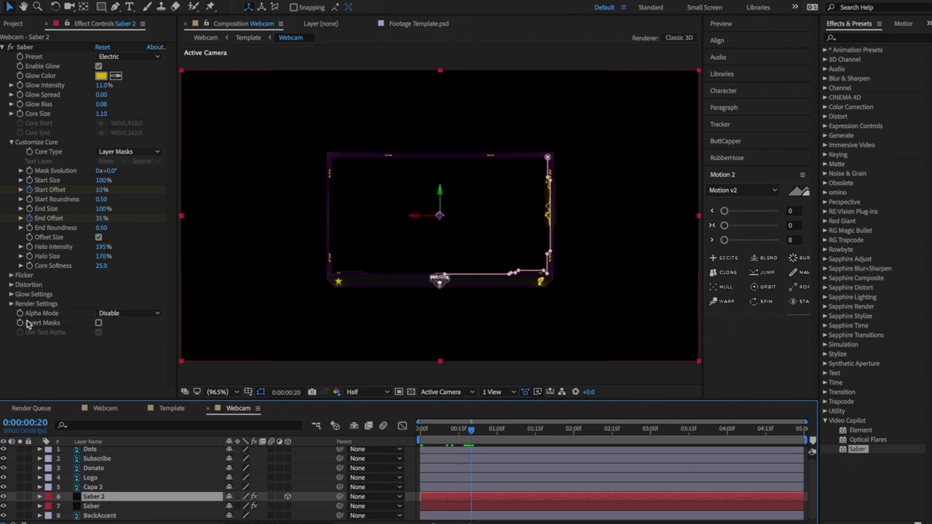
# Set Composite Settings to Transparent in the Saber effect's Render Settings on the Saber 2 layer.
pyautogui.click(12, 304)
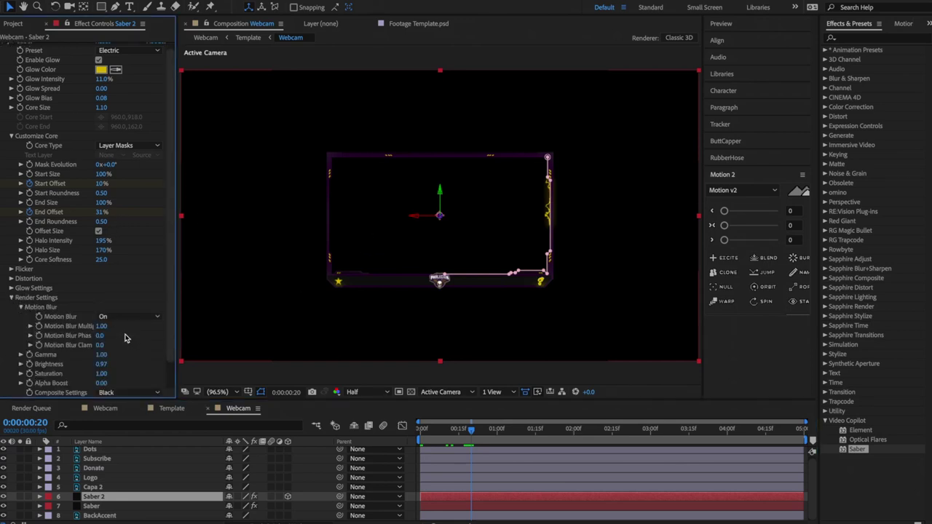
pyautogui.scroll(-1, 125, 341)
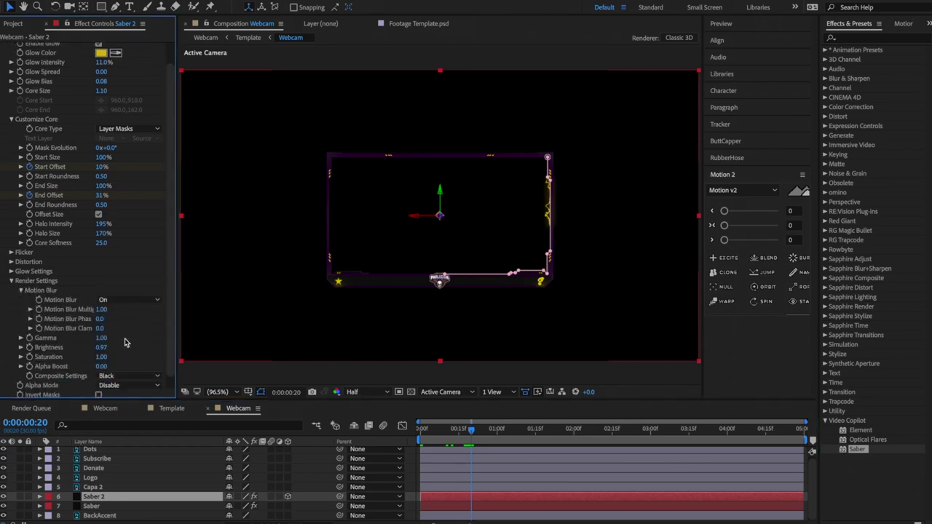
pyautogui.click(123, 375)
pyautogui.click(127, 382)
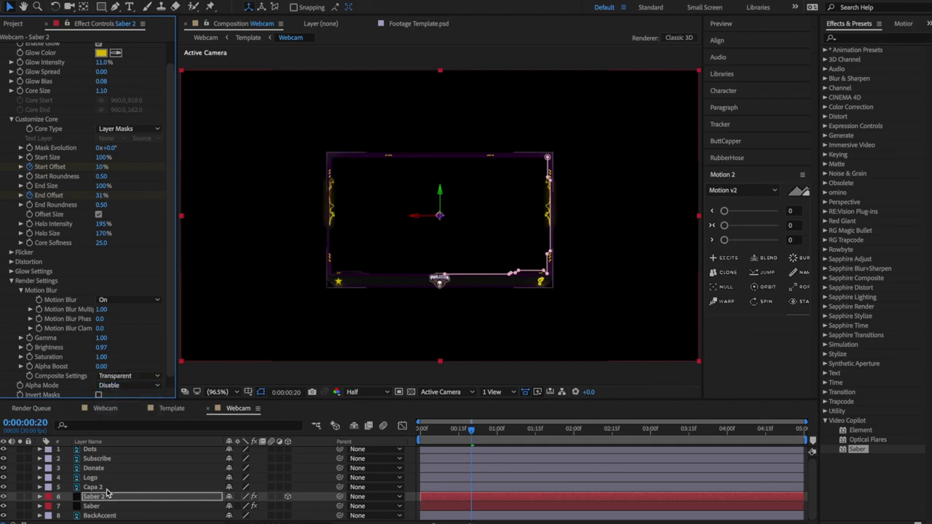
# Set the original Saber layer's Composite Settings to Transparent and scrub to 0:00:01:03 to check both glows.
pyautogui.click(141, 508)
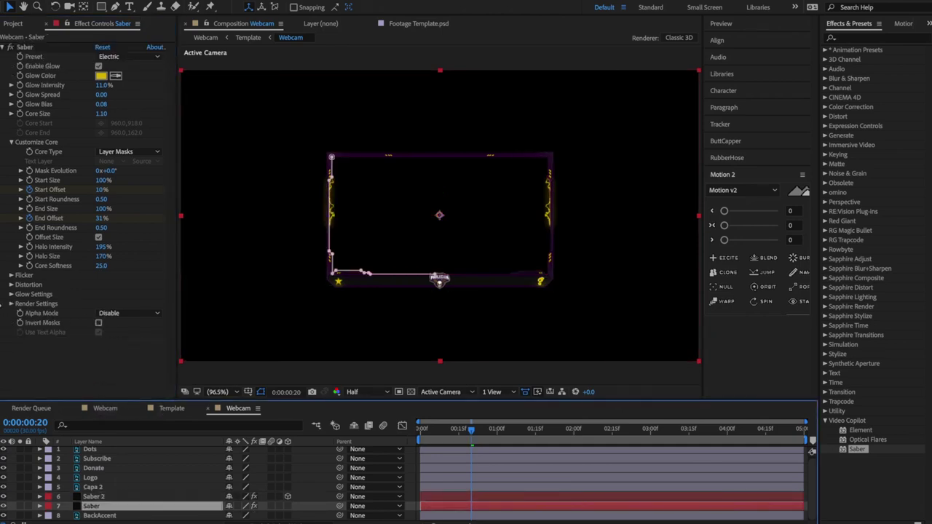
pyautogui.click(12, 305)
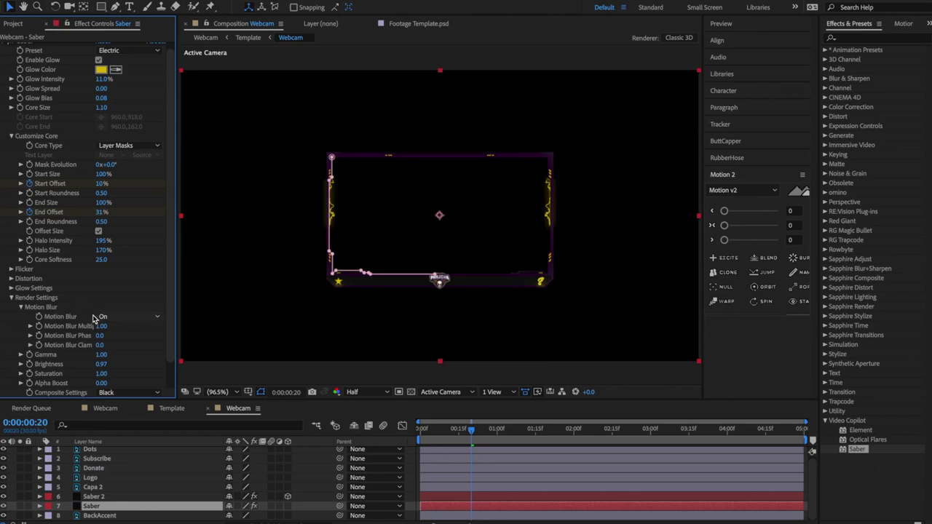
pyautogui.click(121, 395)
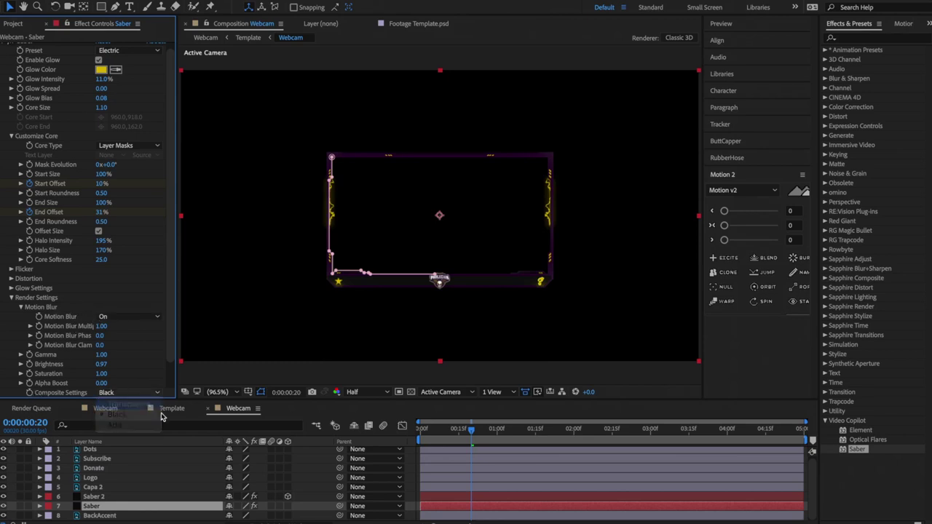
pyautogui.click(120, 402)
pyautogui.moveTo(452, 441); pyautogui.dragTo(504, 441)
pyautogui.click(410, 488)
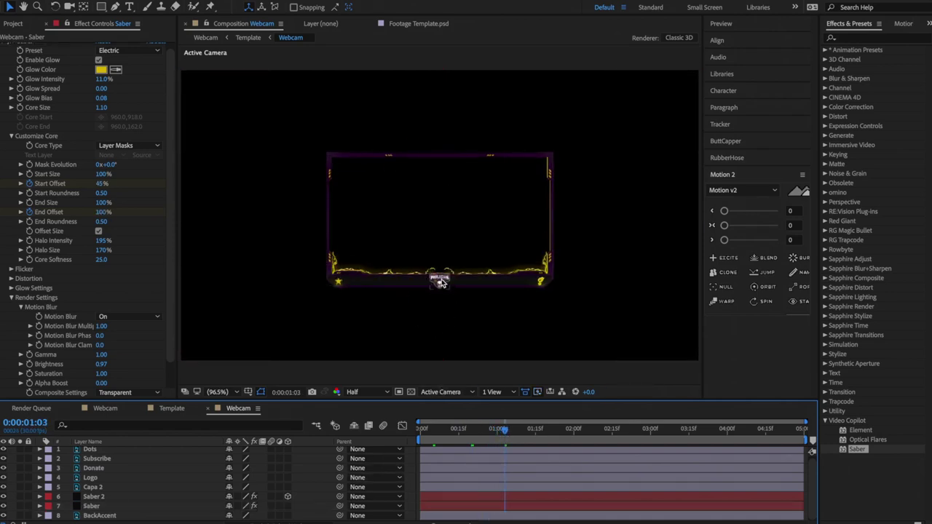
# Add Effects 66.mov and Effects 67.mov above the Dots layer and start both clips at 0:00:01:00.
pyautogui.click(444, 283)
pyautogui.click(19, 23)
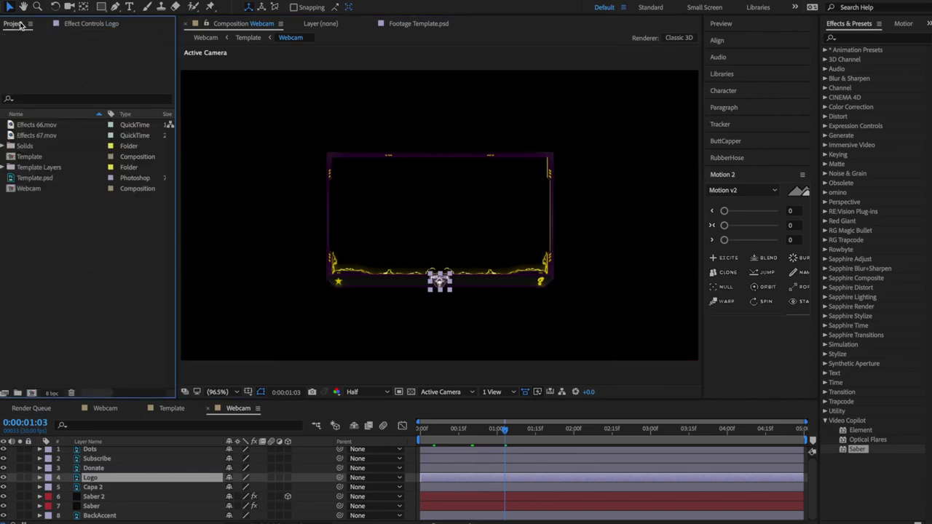
pyautogui.click(54, 135)
pyautogui.click(55, 125)
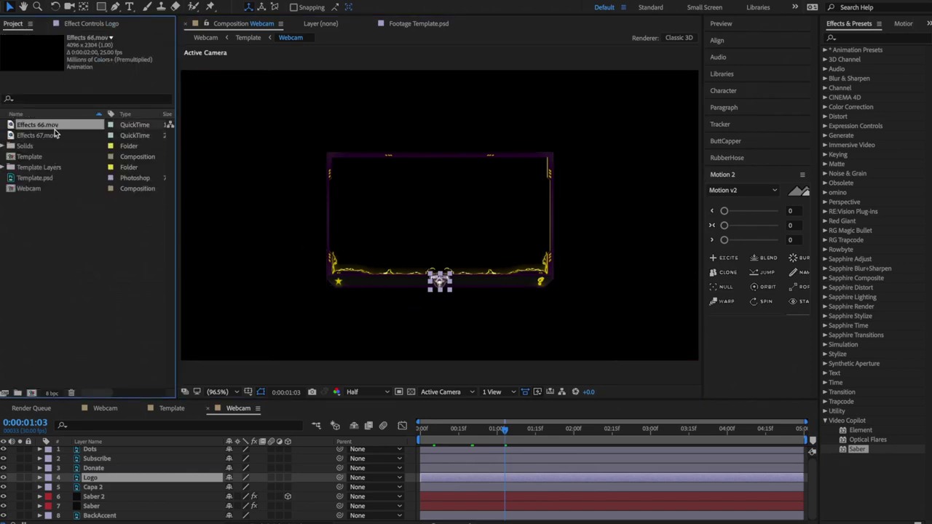
pyautogui.click(55, 134)
pyautogui.click(54, 127)
pyautogui.click(54, 135)
pyautogui.click(55, 126)
pyautogui.click(55, 137)
pyautogui.keyDown('shift'); pyautogui.click(55, 135); pyautogui.keyUp('shift')
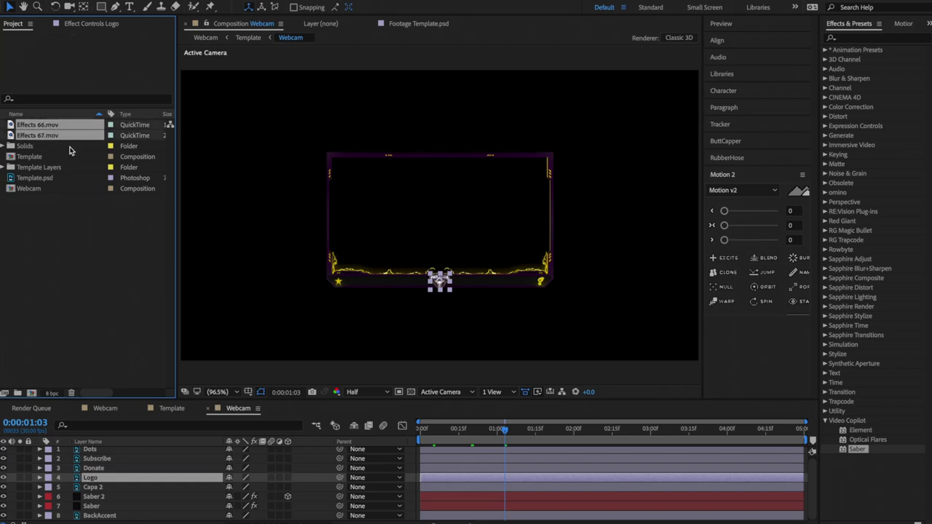
pyautogui.moveTo(71, 139); pyautogui.dragTo(171, 450)
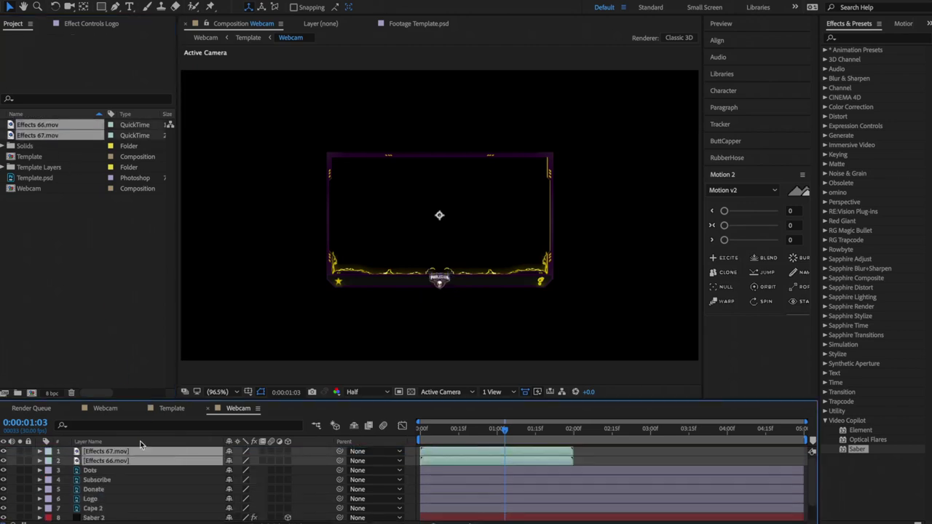
pyautogui.click(498, 435)
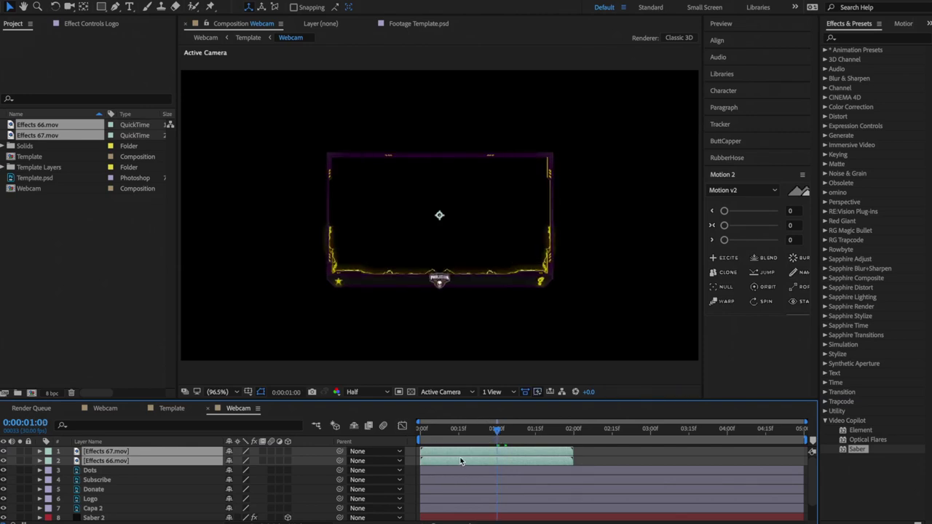
pyautogui.moveTo(460, 461); pyautogui.dragTo(540, 460)
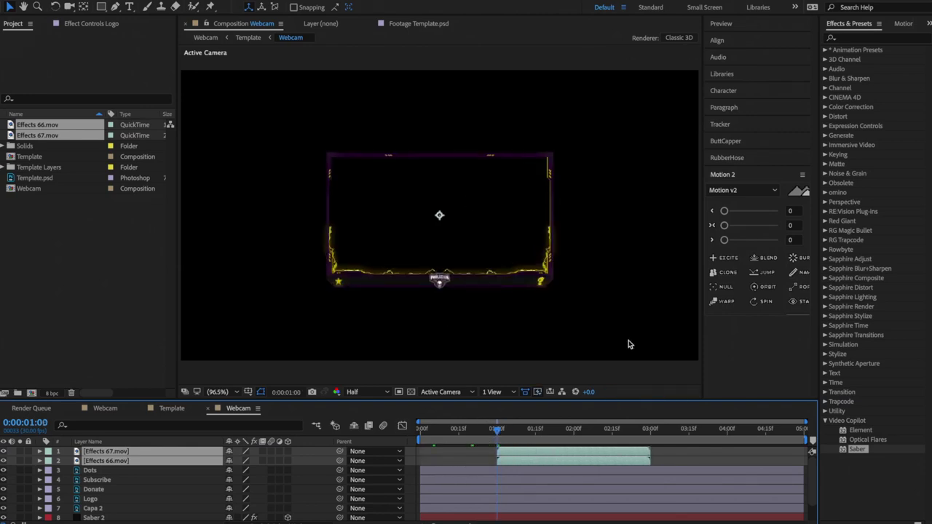
# Scale both effect clips to 8% and center them on the logo, then scrub to 0:00:01:08 to check them.
pyautogui.press('s')
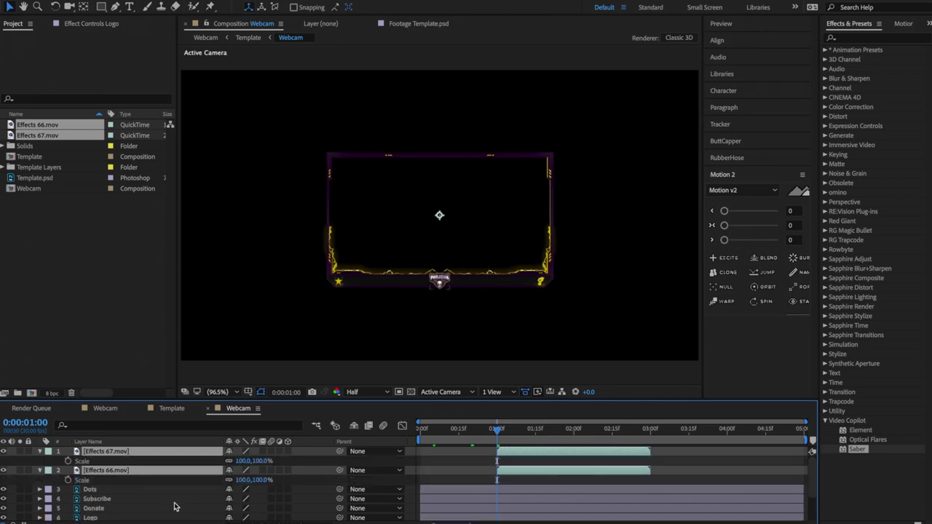
pyautogui.moveTo(255, 461); pyautogui.dragTo(205, 470)
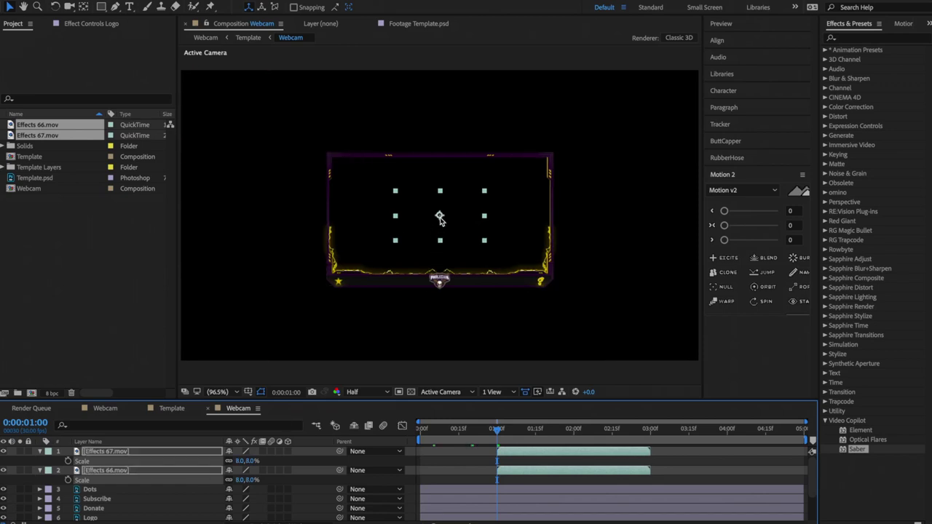
pyautogui.moveTo(439, 215); pyautogui.dragTo(440, 282)
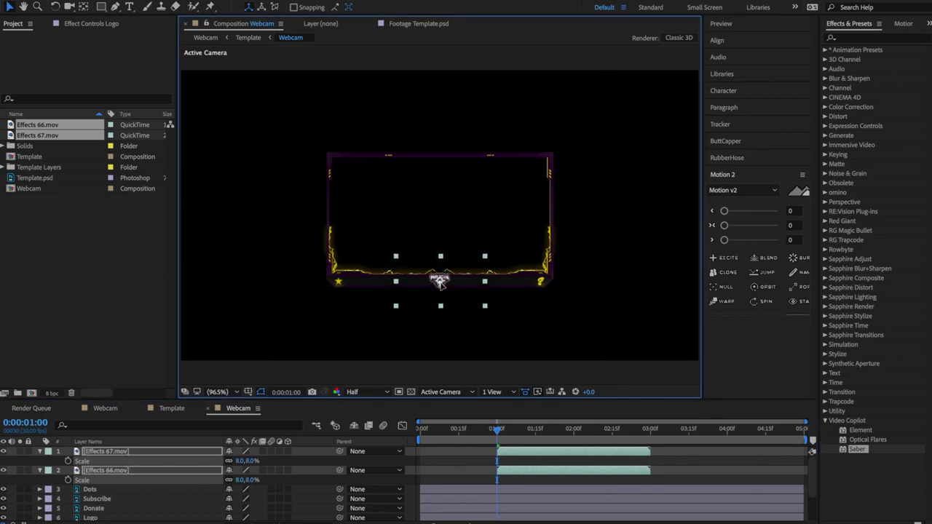
pyautogui.click(468, 467)
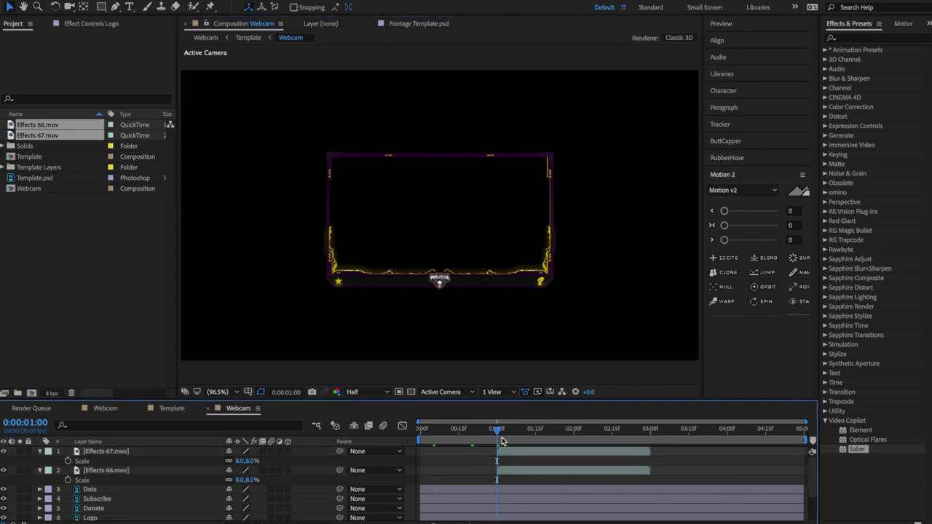
pyautogui.moveTo(498, 430); pyautogui.dragTo(518, 434)
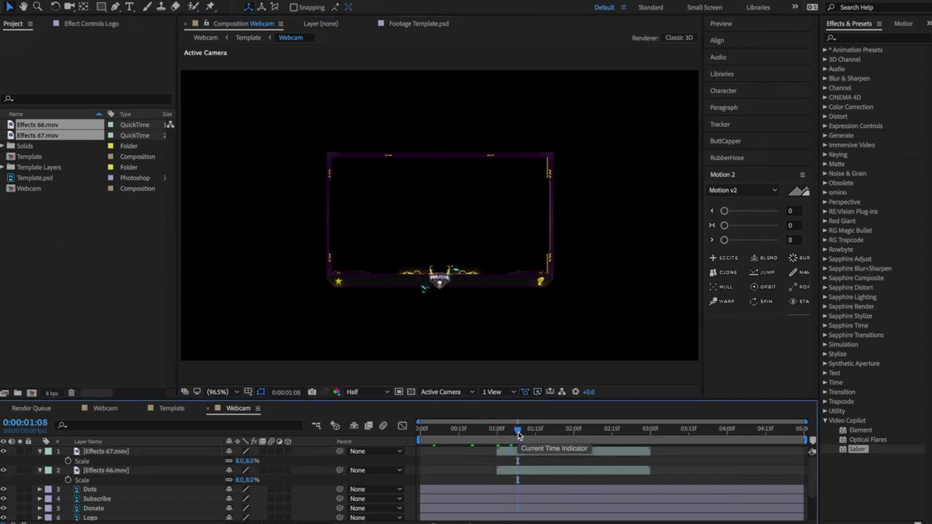
pyautogui.click(518, 451)
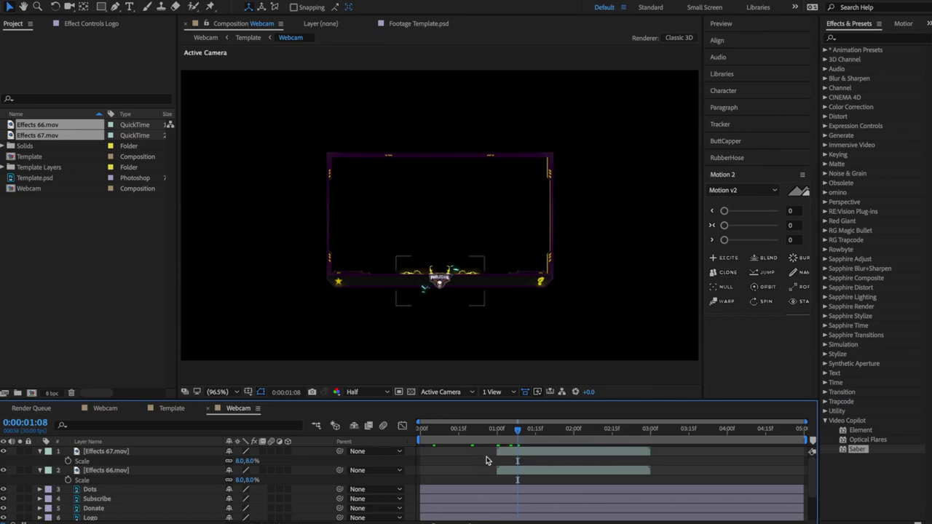
# Set the Effects 67.mov layer's Rotation to 45°.
pyautogui.click(151, 453)
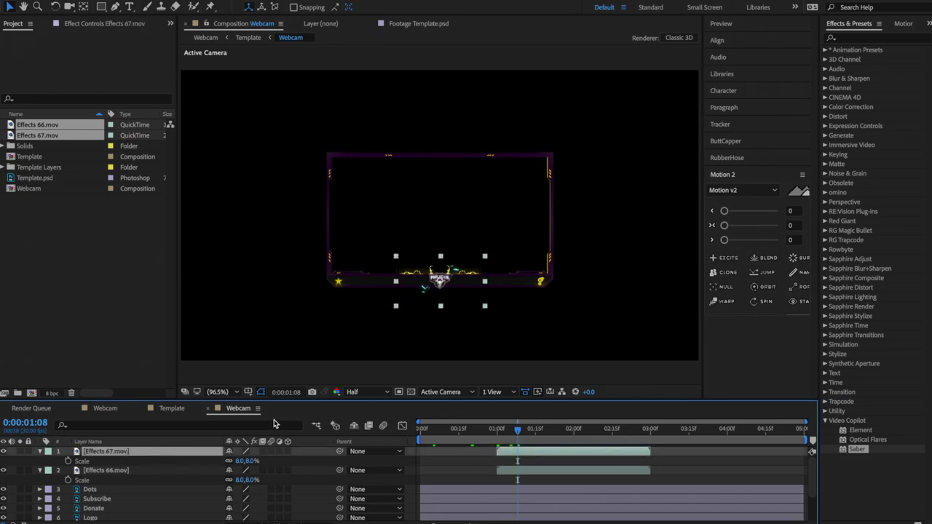
pyautogui.press('r')
pyautogui.click(243, 461)
pyautogui.press('Return')
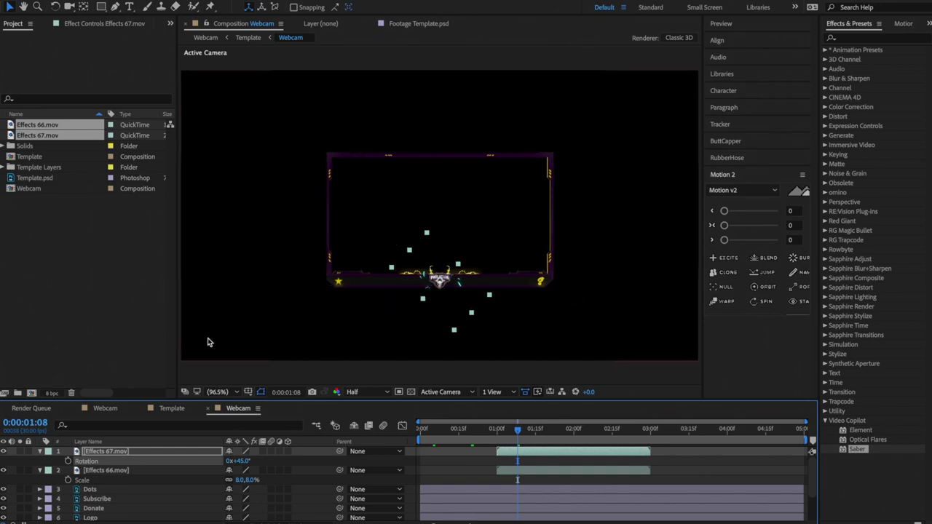
# Apply the Hue/Saturation effect to the Effects 67.mov layer and set its Master Hue to 258°.
pyautogui.click(146, 451)
pyautogui.click(125, 23)
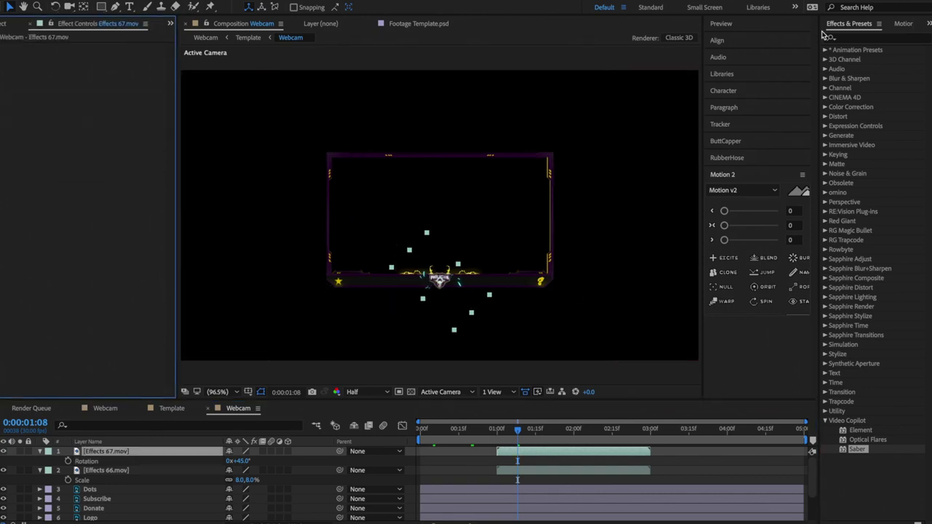
pyautogui.click(889, 40)
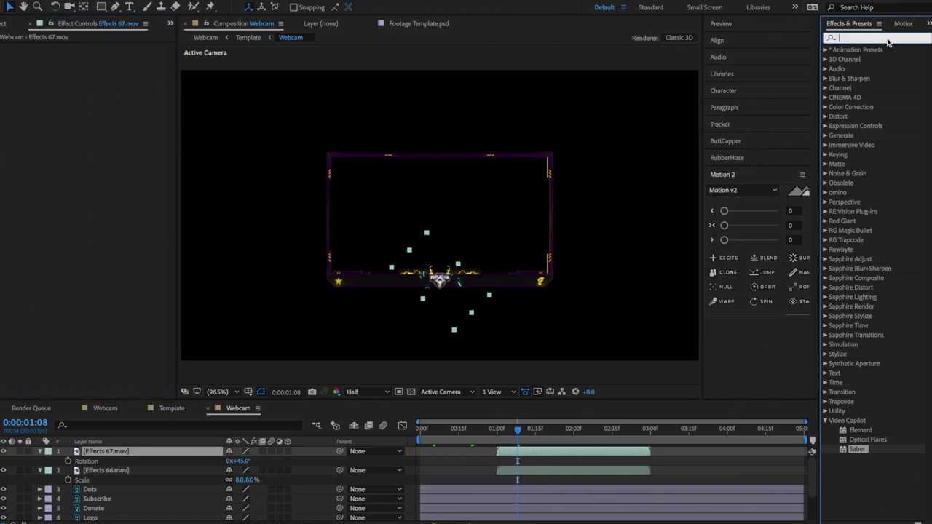
pyautogui.write('hue')
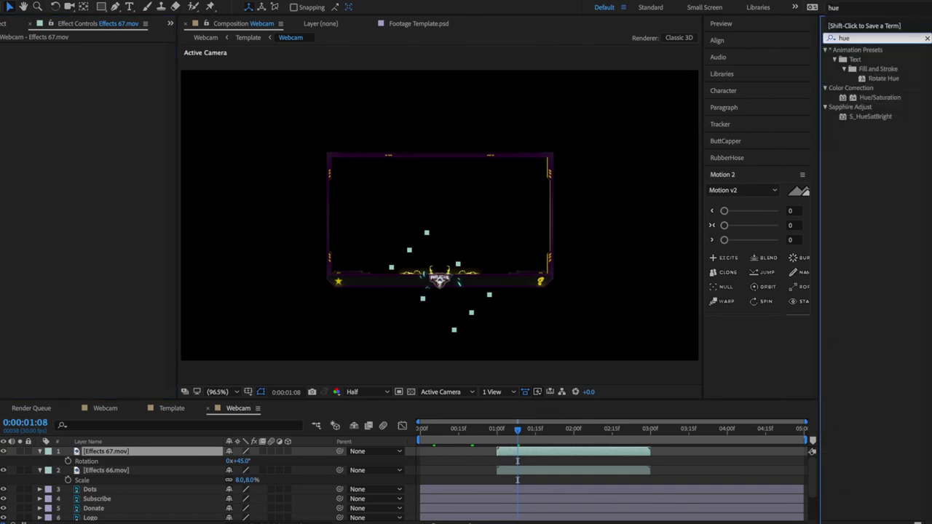
pyautogui.moveTo(879, 96); pyautogui.dragTo(535, 454)
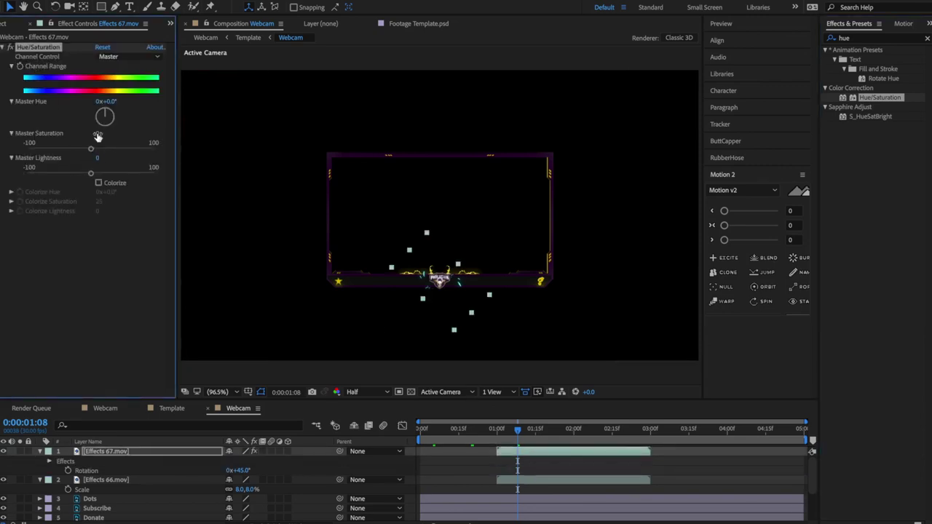
pyautogui.moveTo(106, 114); pyautogui.dragTo(89, 124)
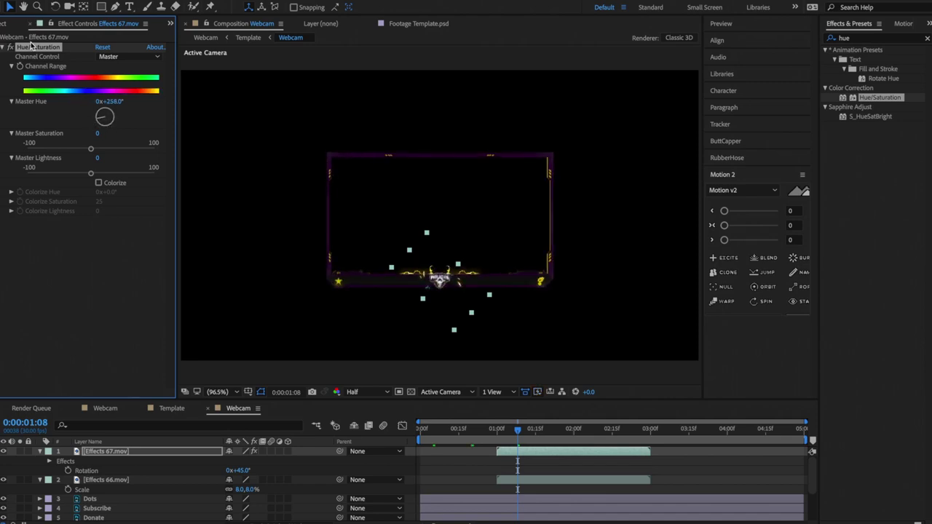
pyautogui.click(109, 480)
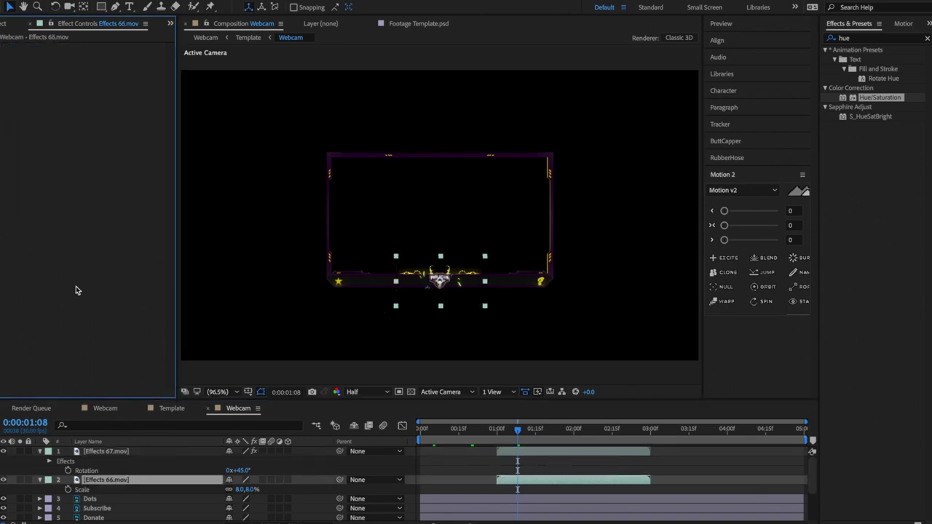
pyautogui.hotkey('ctrl', 'd')
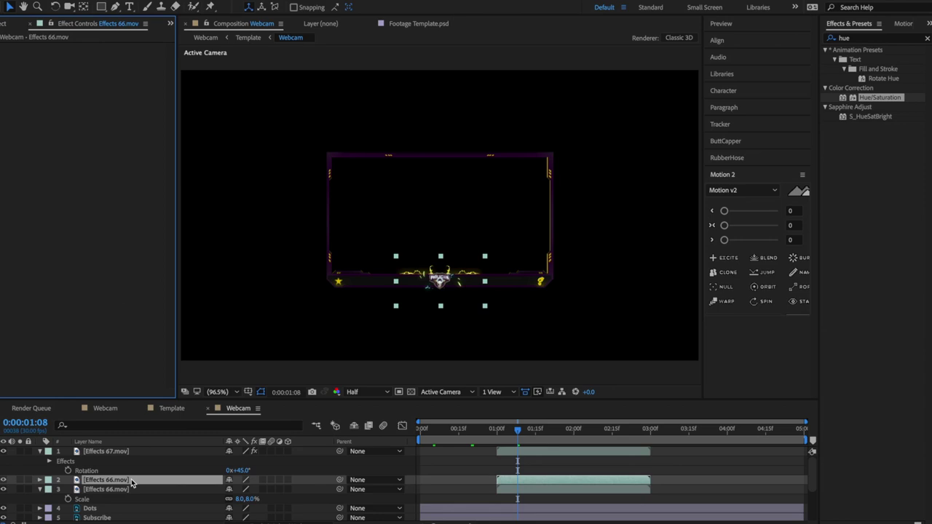
pyautogui.press('Delete')
# Copy the Hue/Saturation effect from Effects 67.mov to the Effects 66.mov layer and scrub to 0:00:01:09 to check the colors.
pyautogui.click(128, 452)
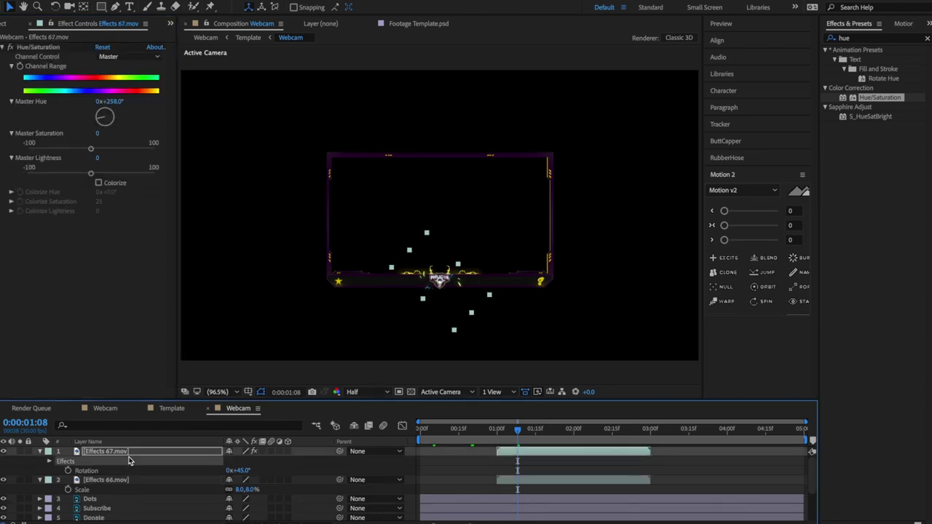
pyautogui.click(35, 48)
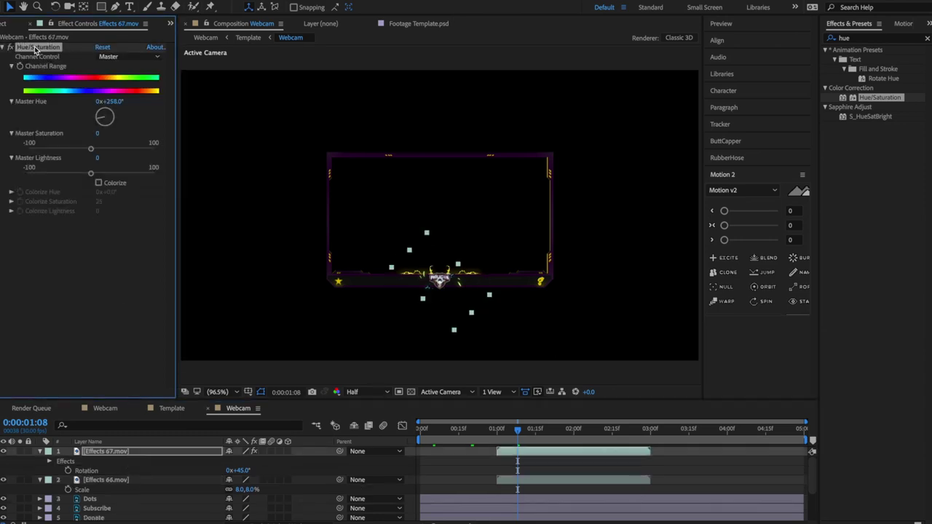
pyautogui.click(121, 482)
pyautogui.hotkey('ctrl', 'v')
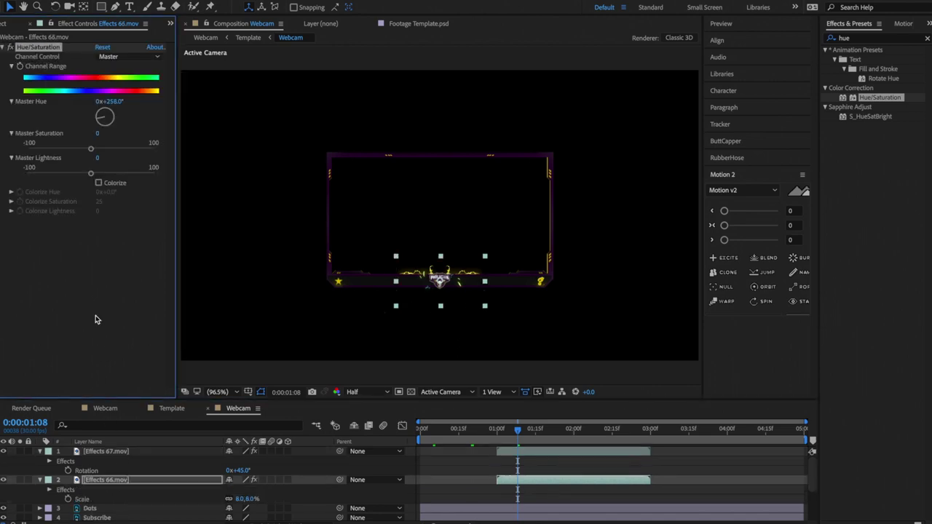
pyautogui.click(480, 454)
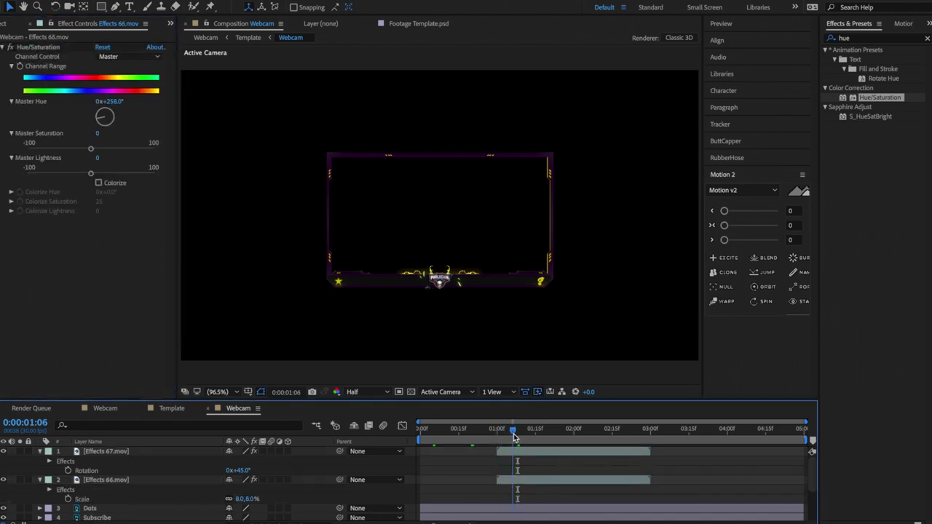
pyautogui.click(515, 435)
pyautogui.moveTo(515, 434)
pyautogui.mouseDown()
pyautogui.moveTo(419, 436)
pyautogui.moveTo(520, 435)
pyautogui.mouseUp()
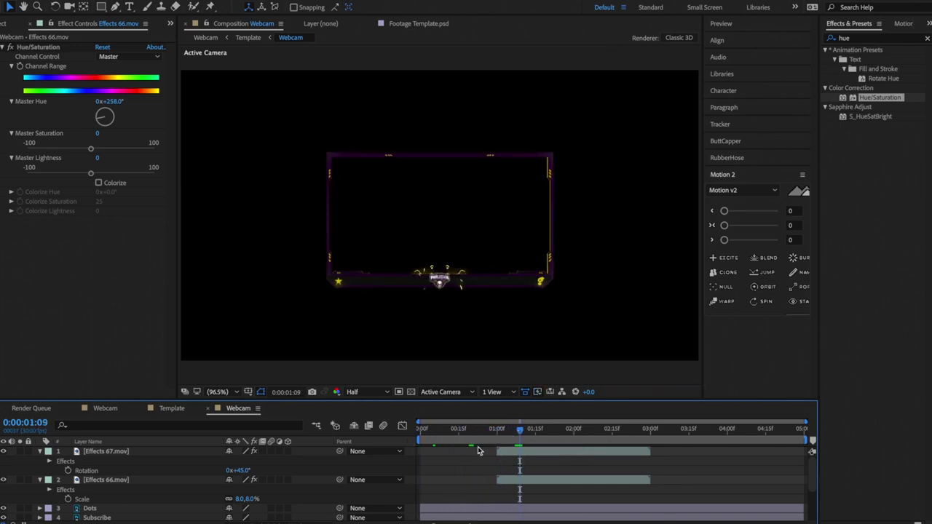
# Inspect the star at the webcam frame's lower-left corner at 400% and check the anchor point of the Subscribe layer.
pyautogui.click(393, 279)
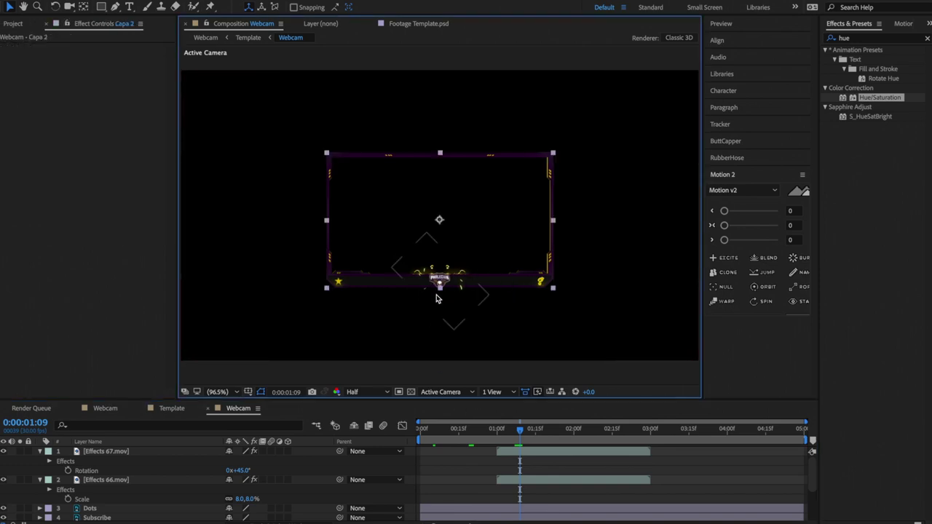
pyautogui.click(37, 7)
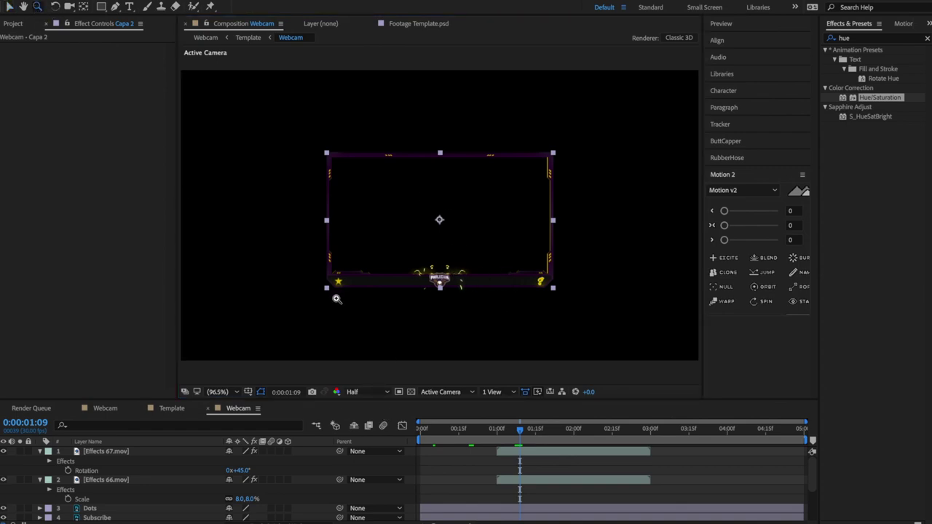
pyautogui.click(329, 281)
pyautogui.click(449, 230)
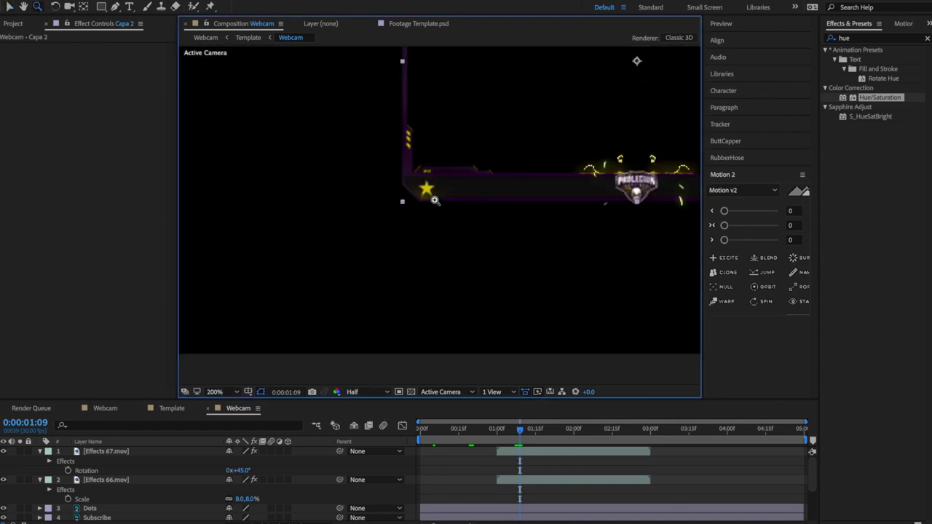
pyautogui.click(436, 201)
pyautogui.click(22, 6)
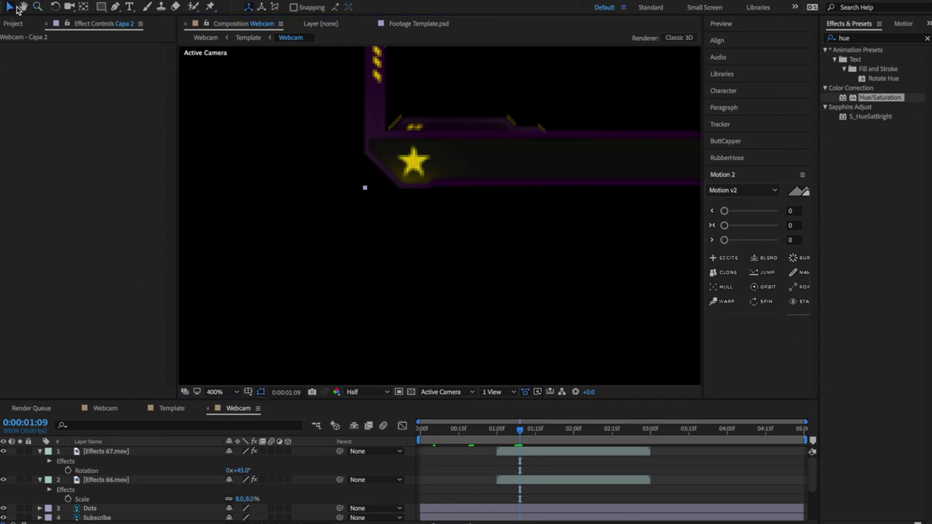
pyautogui.moveTo(350, 166); pyautogui.dragTo(340, 223)
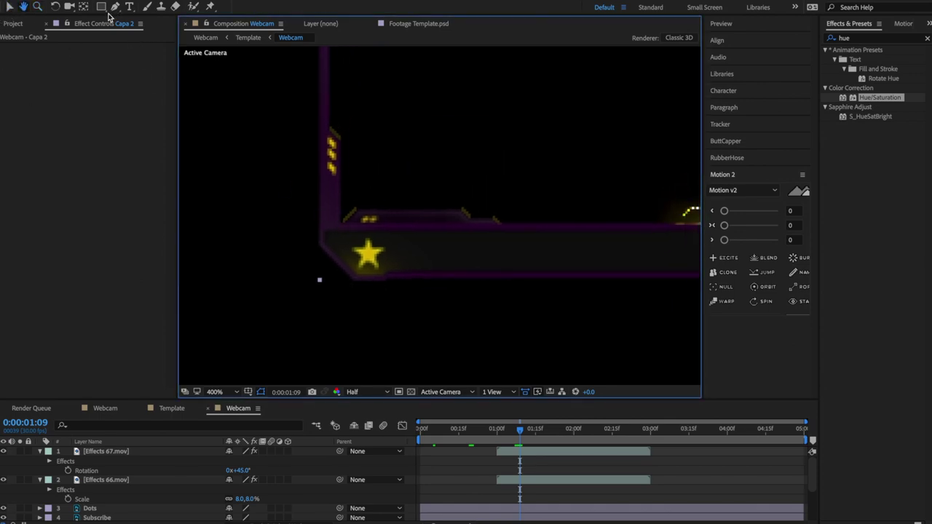
pyautogui.click(83, 7)
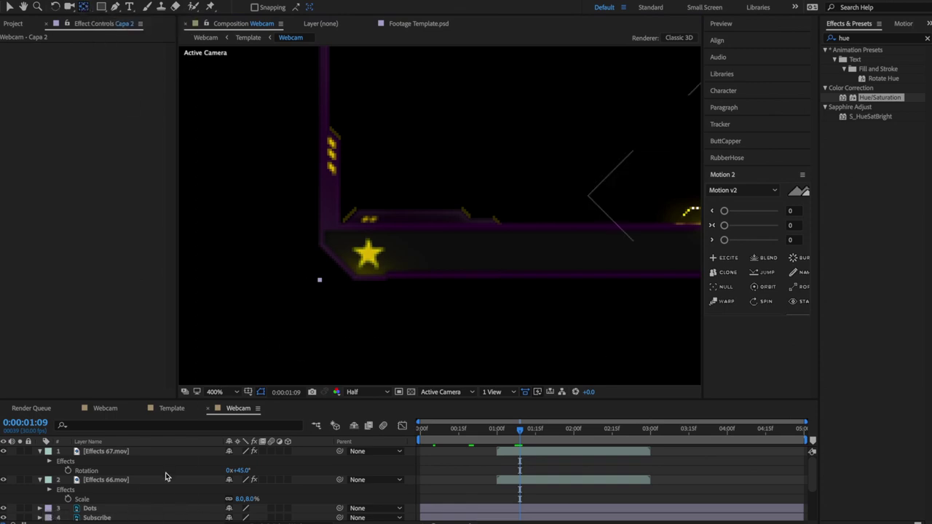
pyautogui.scroll(-2, 166, 474)
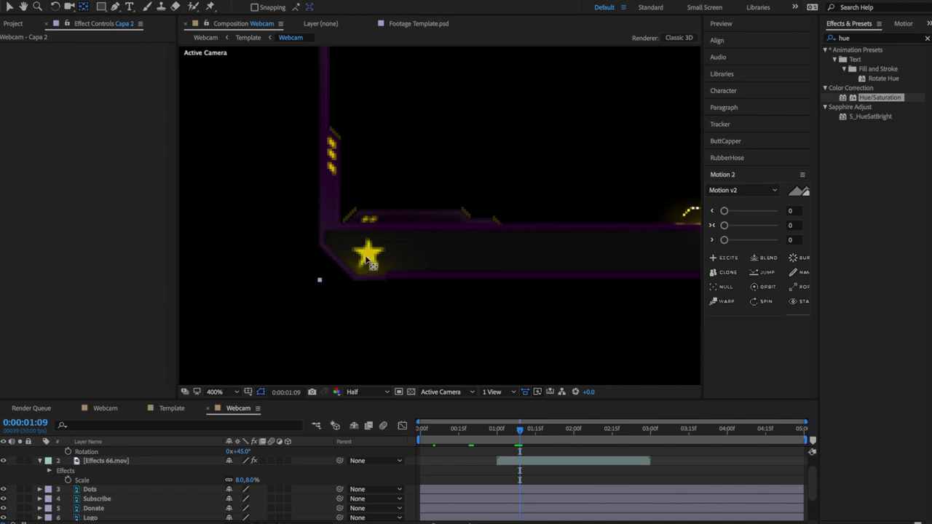
pyautogui.scroll(-1, 93, 513)
pyautogui.click(97, 492)
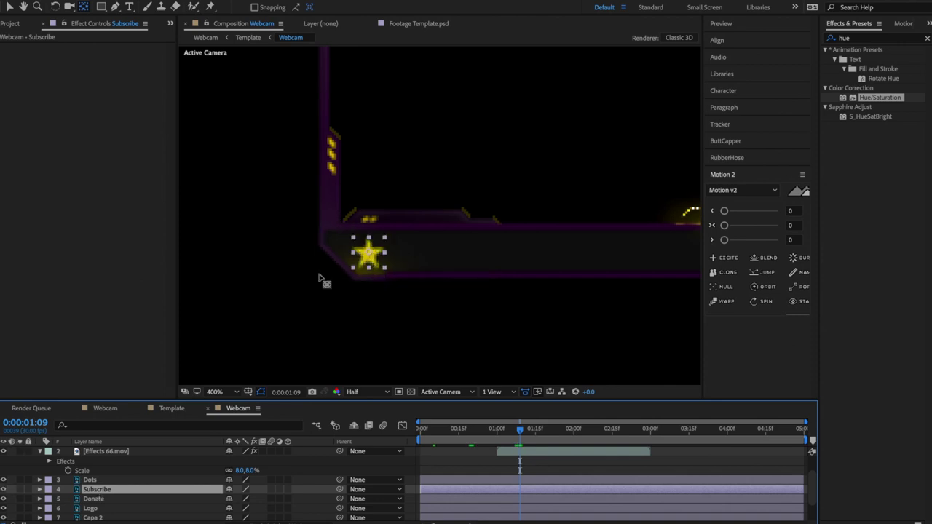
pyautogui.click(111, 499)
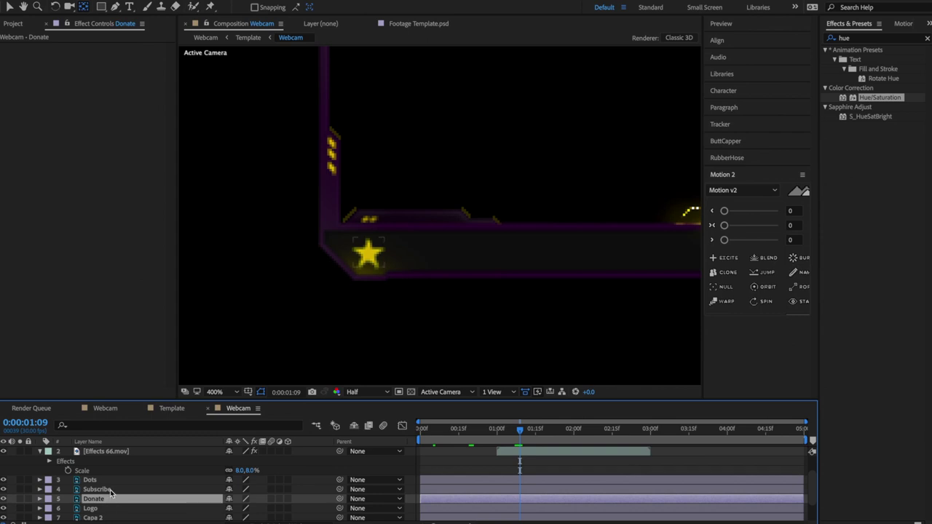
pyautogui.click(112, 490)
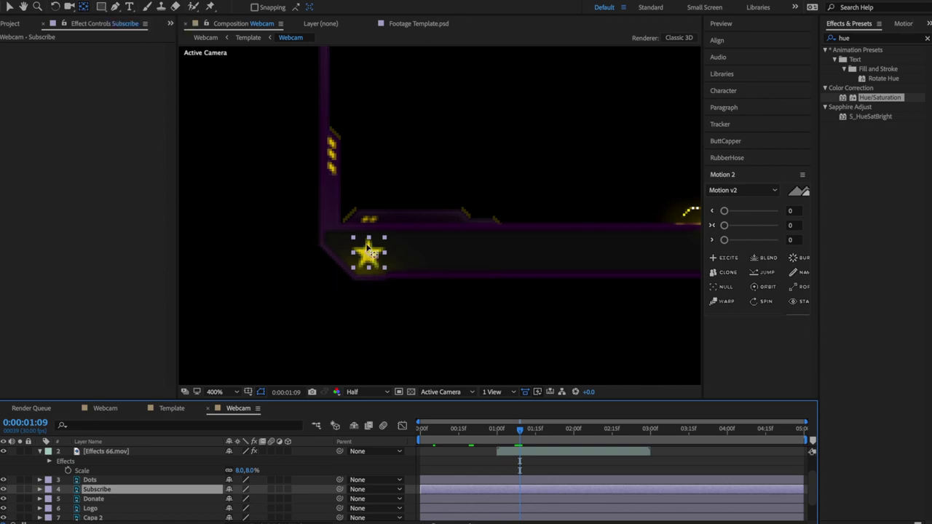
# Go to 0:00:02:00 and make the Subscribe and Donate layers 3D.
pyautogui.moveTo(529, 435); pyautogui.dragTo(377, 457)
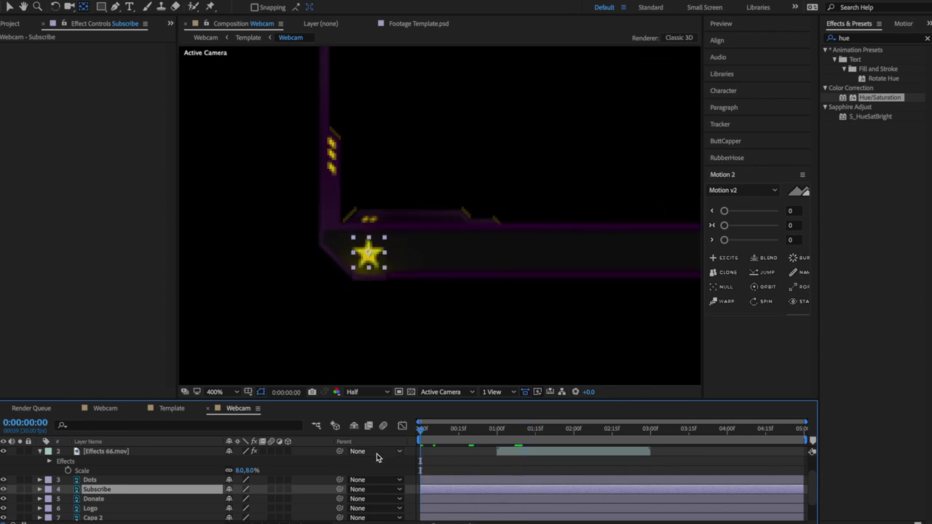
pyautogui.moveTo(516, 431); pyautogui.dragTo(574, 458)
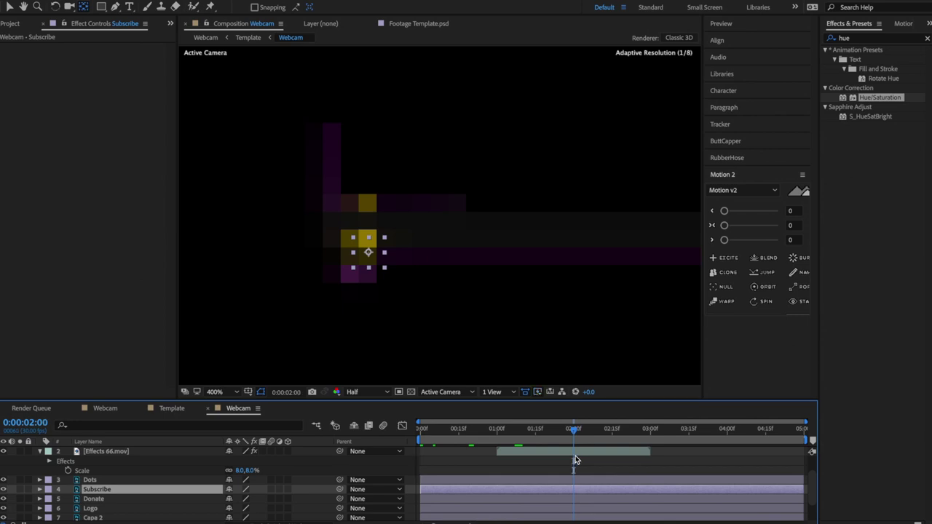
pyautogui.click(135, 499)
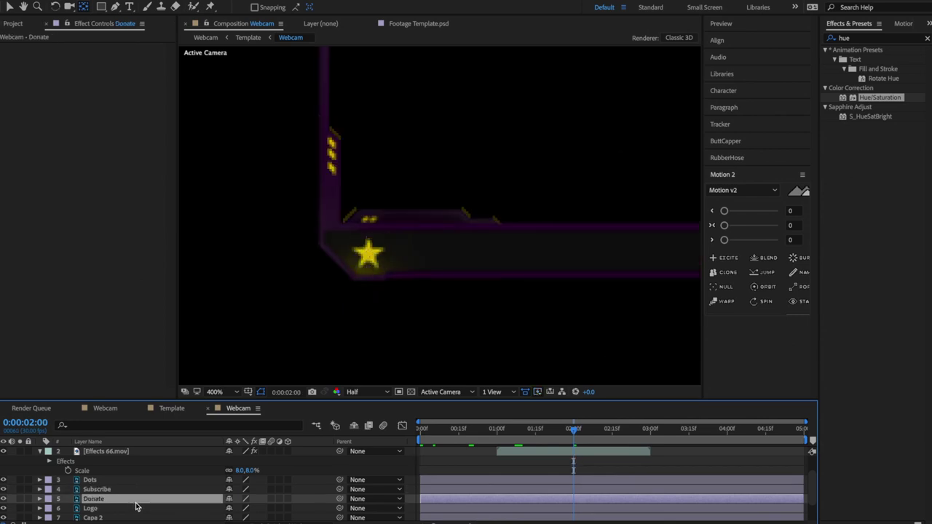
pyautogui.keyDown('shift'); pyautogui.click(136, 489); pyautogui.keyUp('shift')
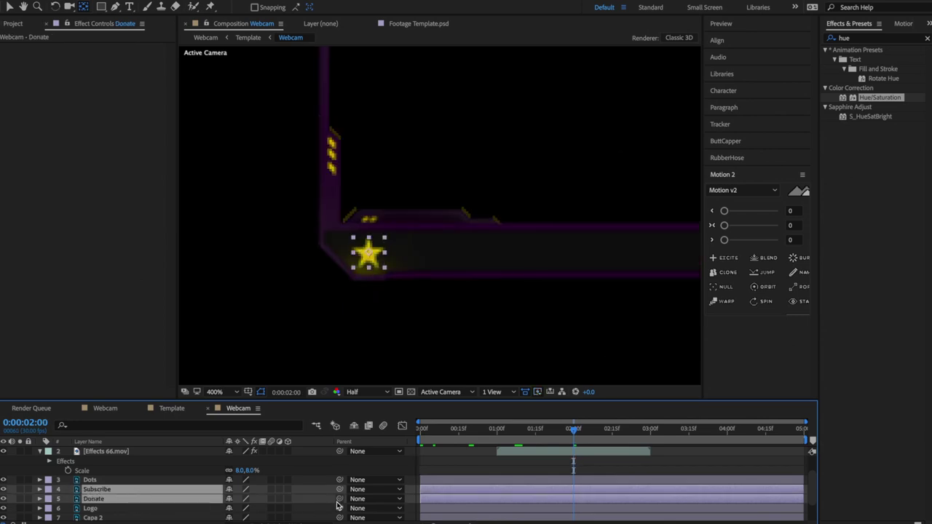
pyautogui.click(288, 498)
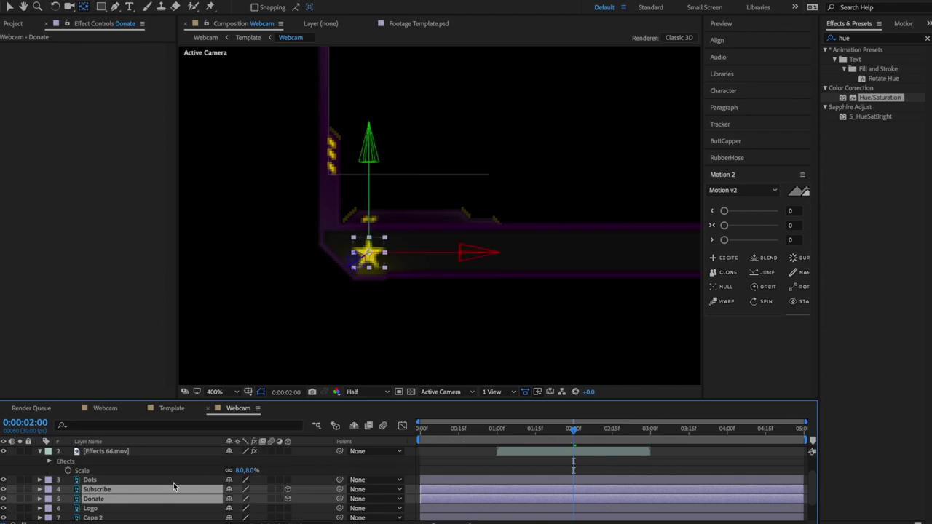
# Keyframe Y Rotation on the Subscribe and Donate layers at 0:00:02:00 and set it to 1x+0.0° at 0:00:03:00.
pyautogui.press('r')
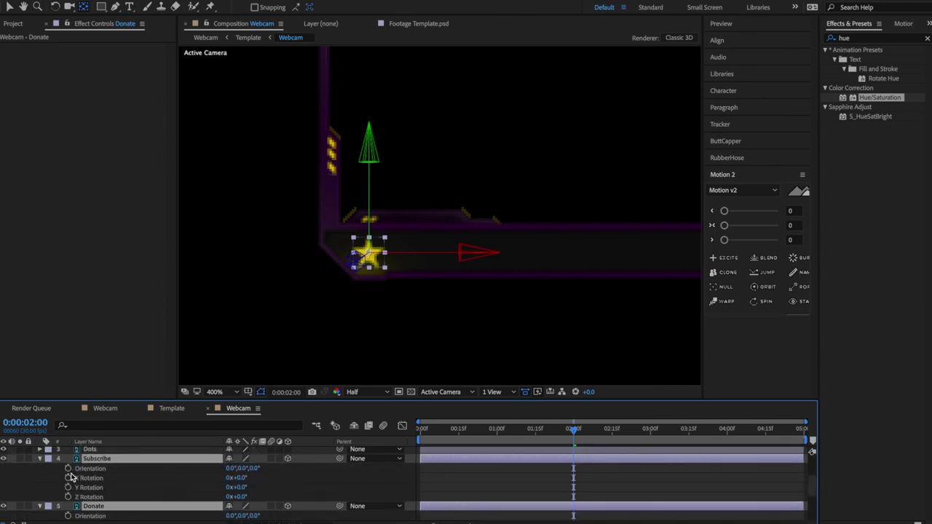
pyautogui.click(68, 487)
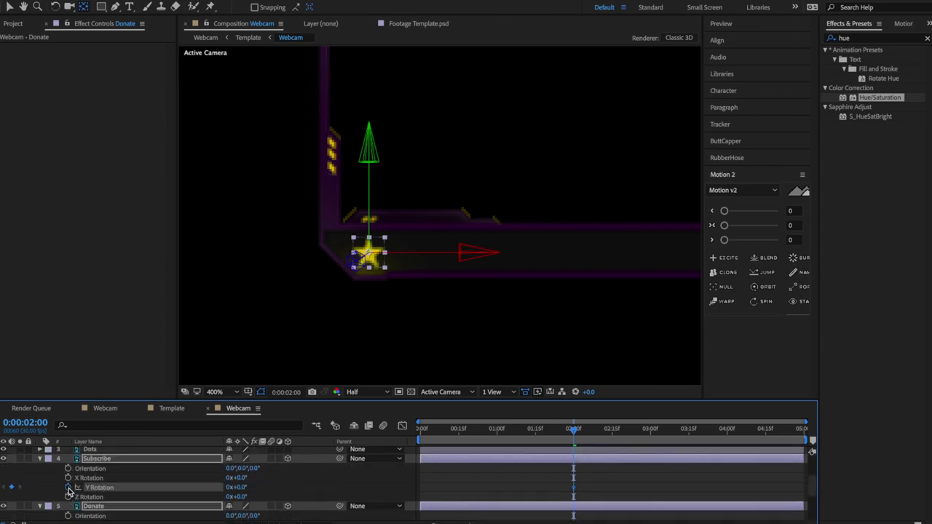
pyautogui.scroll(-2, 86, 512)
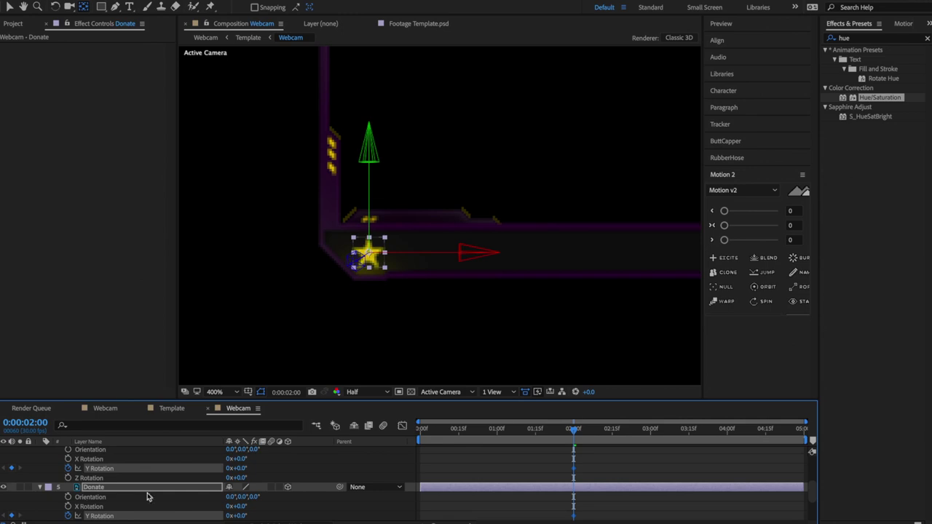
pyautogui.click(651, 437)
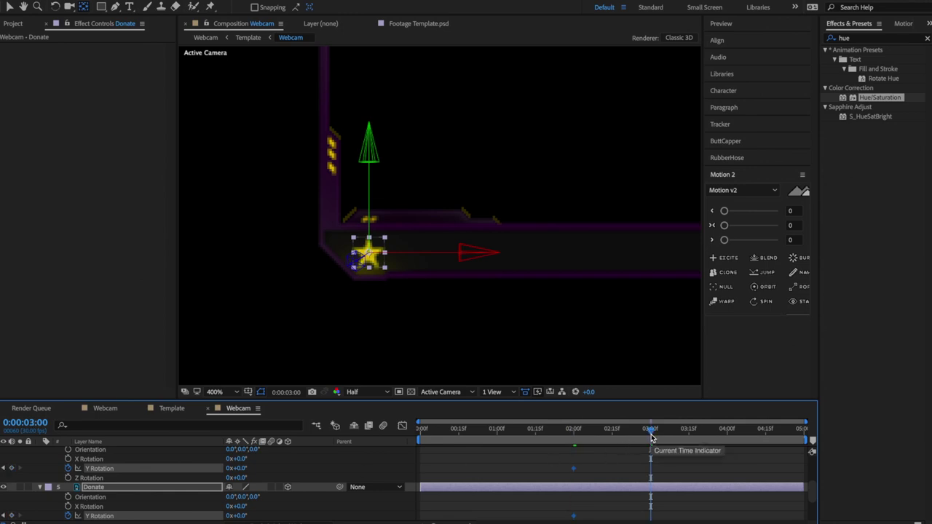
pyautogui.click(228, 515)
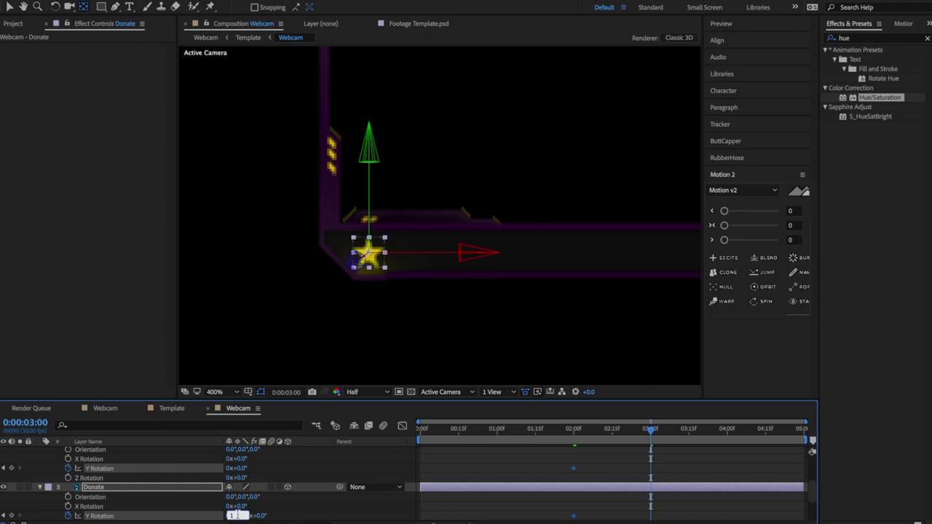
pyautogui.write('1')
pyautogui.press('Return')
pyautogui.click(625, 464)
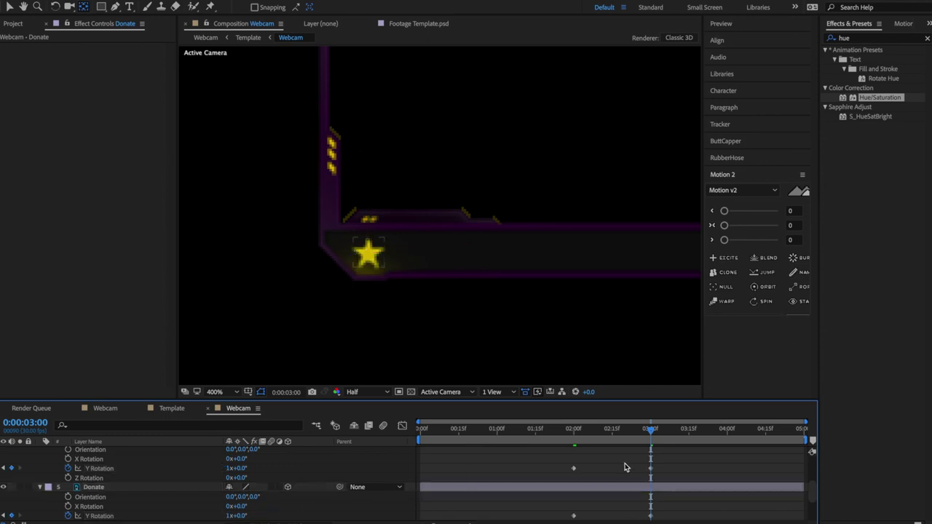
# Preview the star's spin from 0:00:01:25, then scrub to 0:00:02:08 to check the rotation.
pyautogui.moveTo(577, 432); pyautogui.dragTo(596, 436)
pyautogui.click(562, 433)
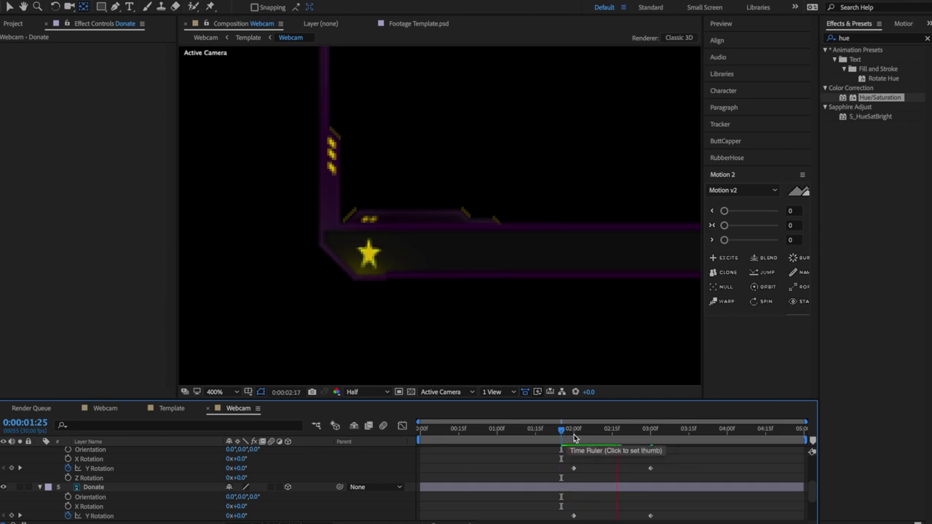
pyautogui.click(574, 434)
pyautogui.moveTo(574, 434); pyautogui.dragTo(595, 437)
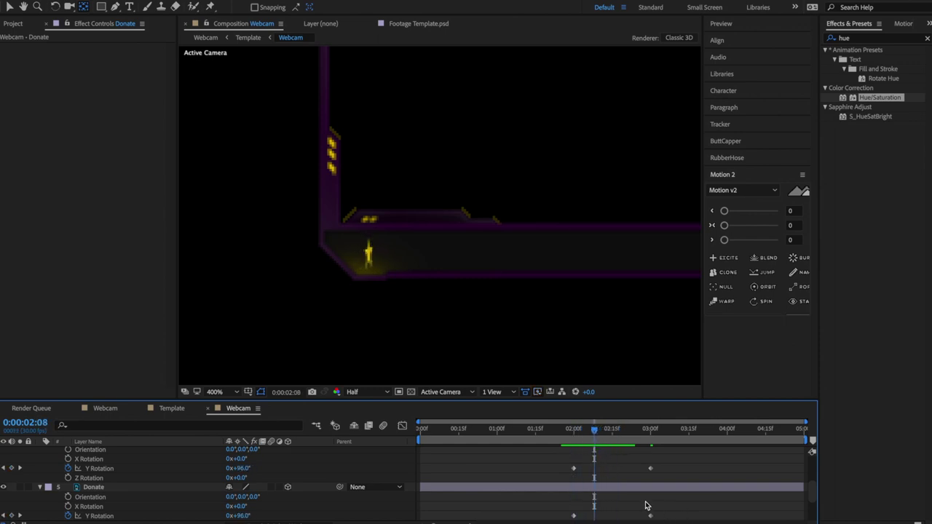
# Fit the whole composition in the viewer and scrub between 0:00:02:01 and 0:00:02:18 to check both icons' spins.
pyautogui.scroll(-1, 645, 506)
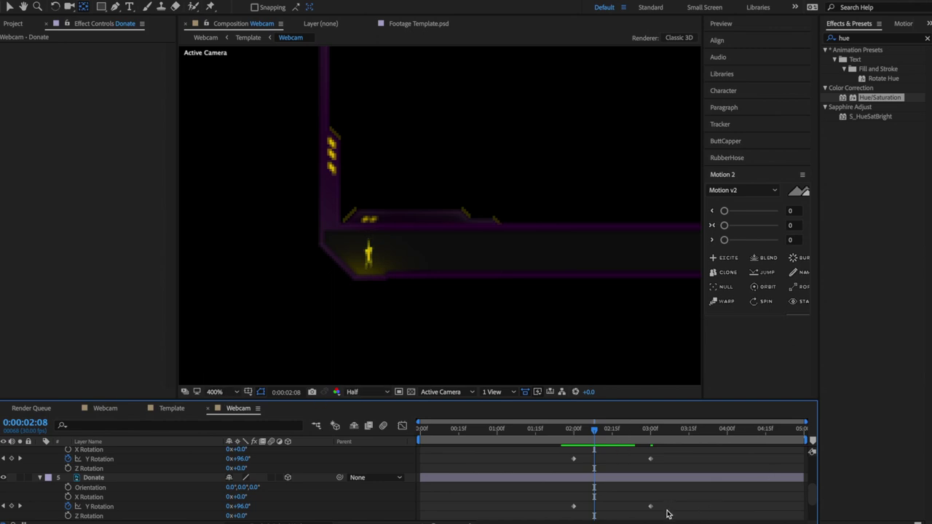
pyautogui.moveTo(667, 512); pyautogui.dragTo(569, 447)
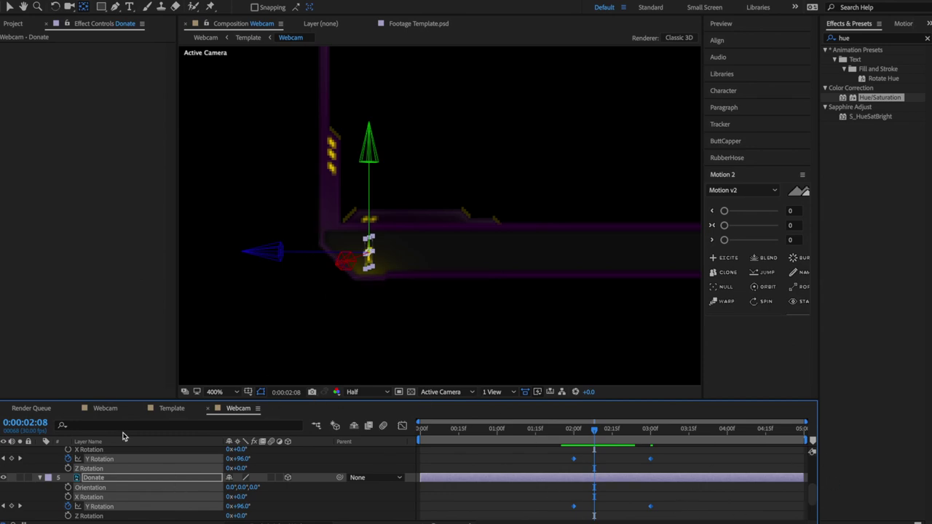
pyautogui.click(222, 392)
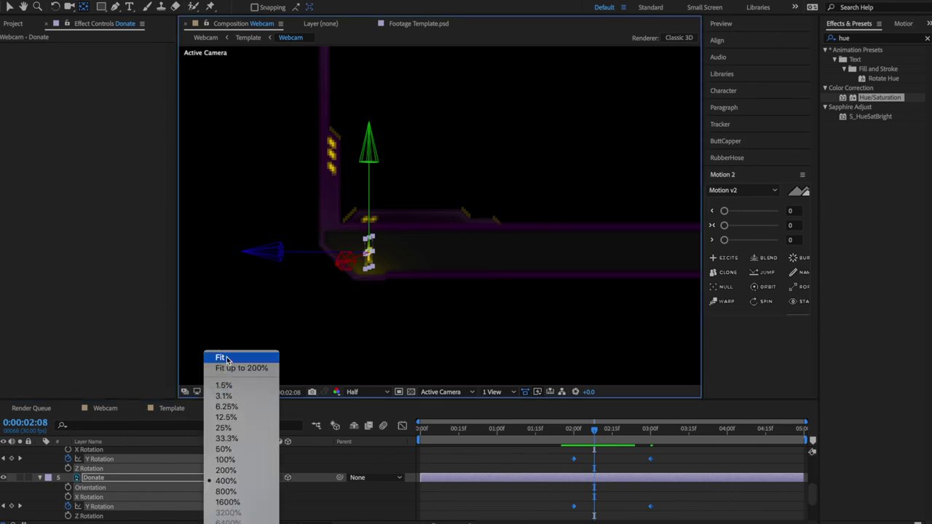
pyautogui.click(220, 357)
pyautogui.click(527, 507)
pyautogui.moveTo(577, 430); pyautogui.dragTo(620, 446)
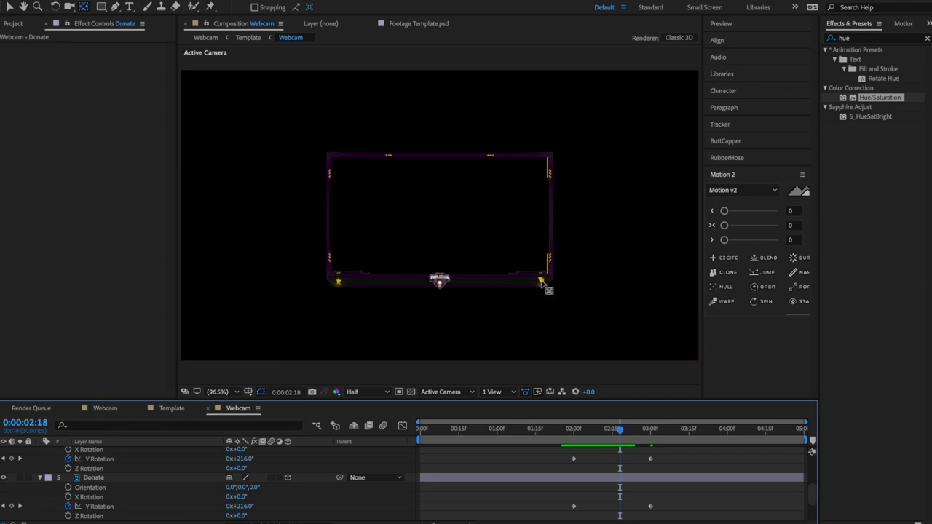
pyautogui.moveTo(559, 430); pyautogui.dragTo(576, 430)
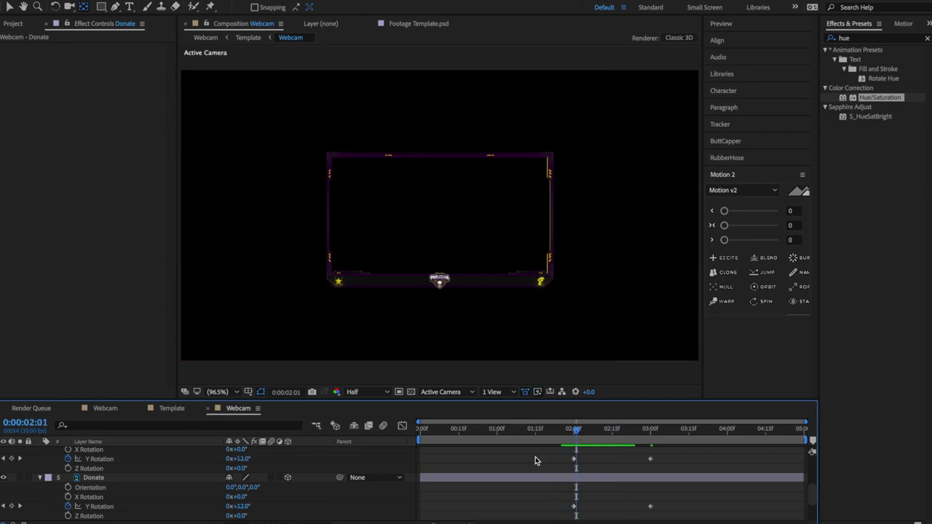
# Set the Donate layer's Y Rotation to -1x+0.0° at 0:00:03:00 and scrub the timeline to check the spin.
pyautogui.click(94, 478)
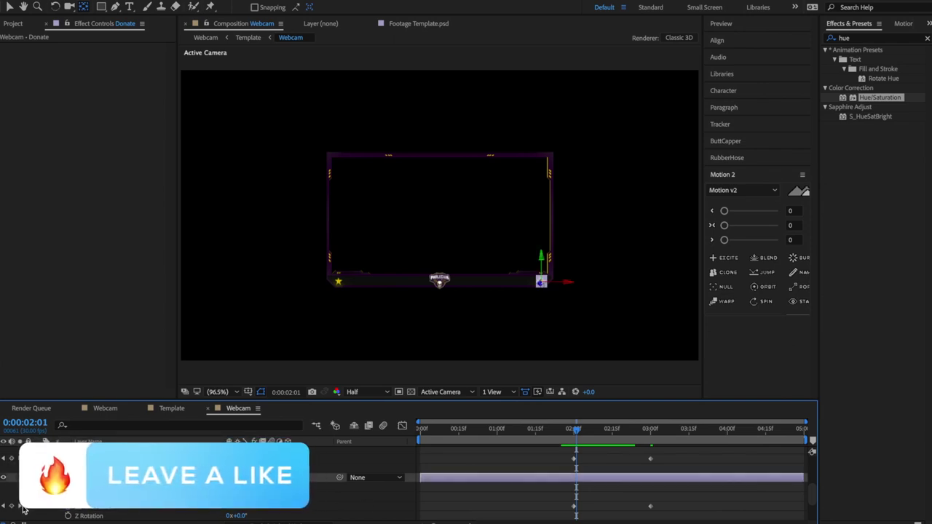
pyautogui.press('k')
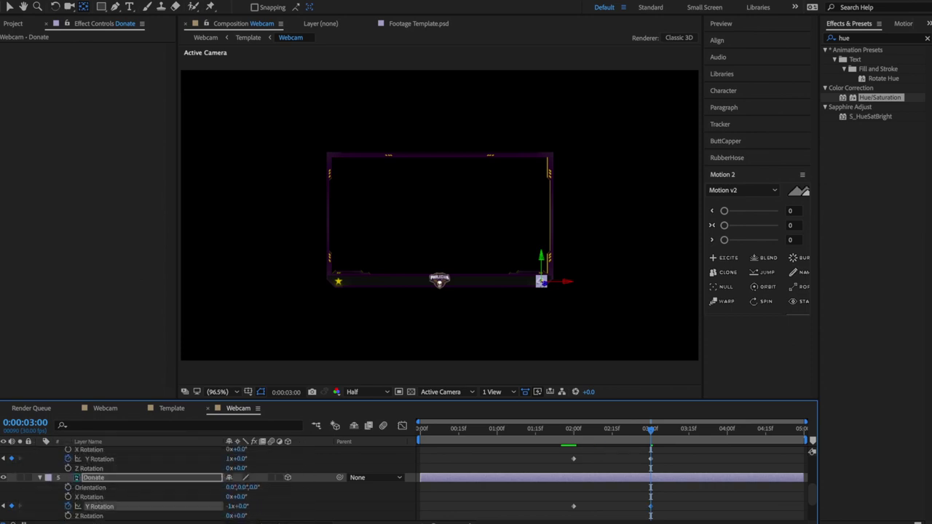
pyautogui.click(538, 503)
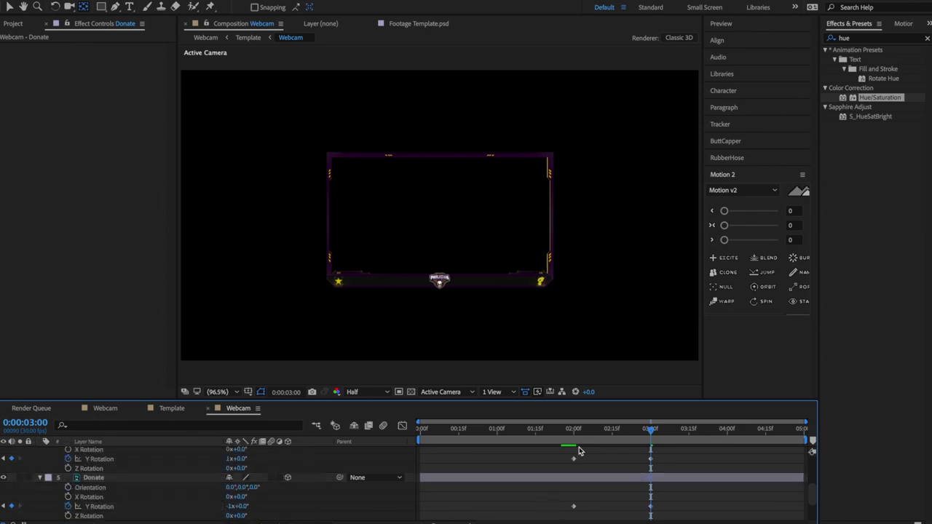
pyautogui.moveTo(587, 440); pyautogui.dragTo(616, 441)
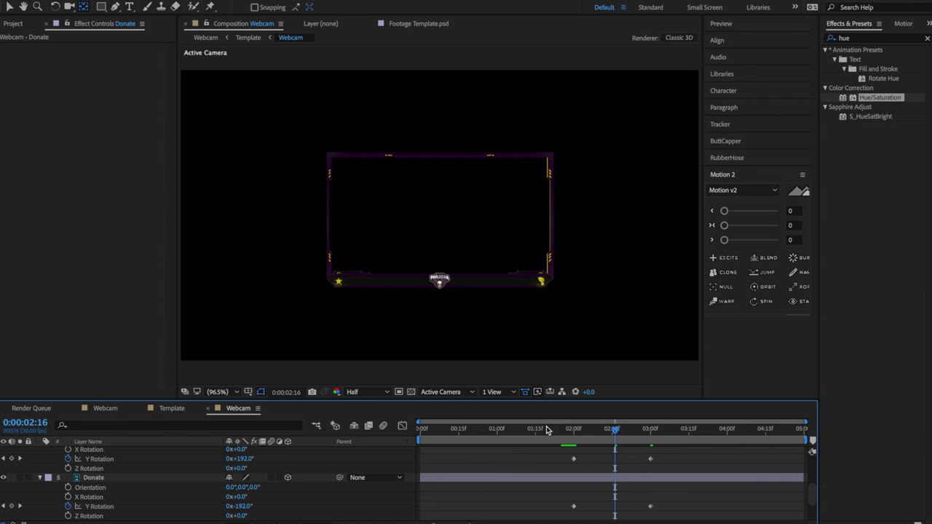
pyautogui.moveTo(547, 430); pyautogui.dragTo(508, 435)
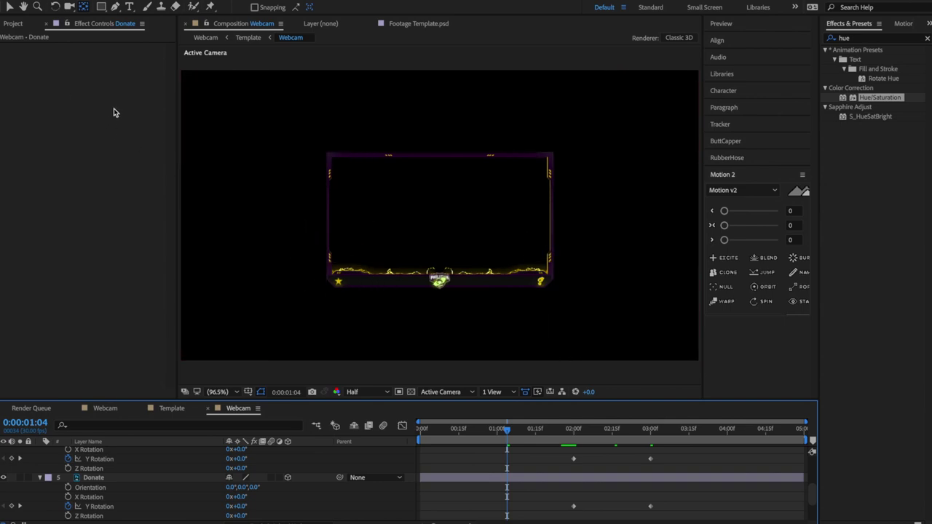
# Find the Stylize Glow effect and apply it to the Dots layer.
pyautogui.scroll(5, 325, 495)
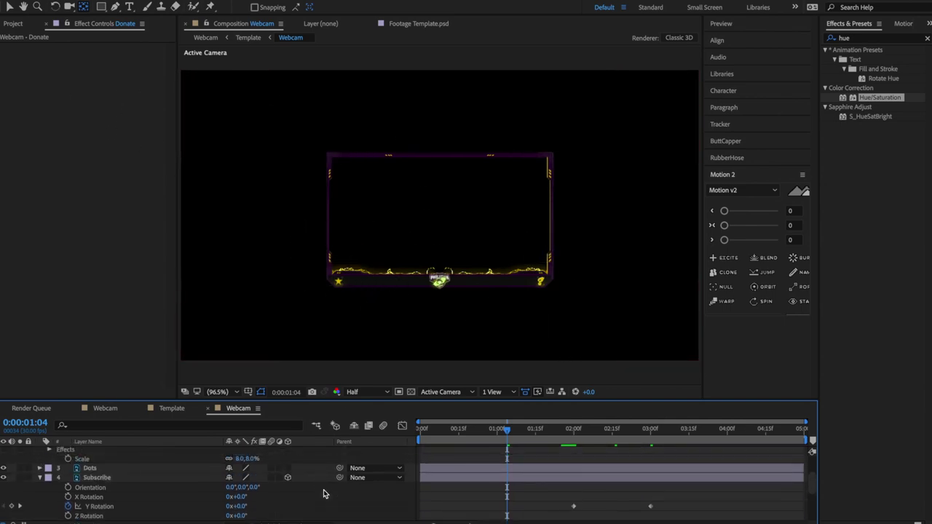
pyautogui.scroll(-1, 324, 495)
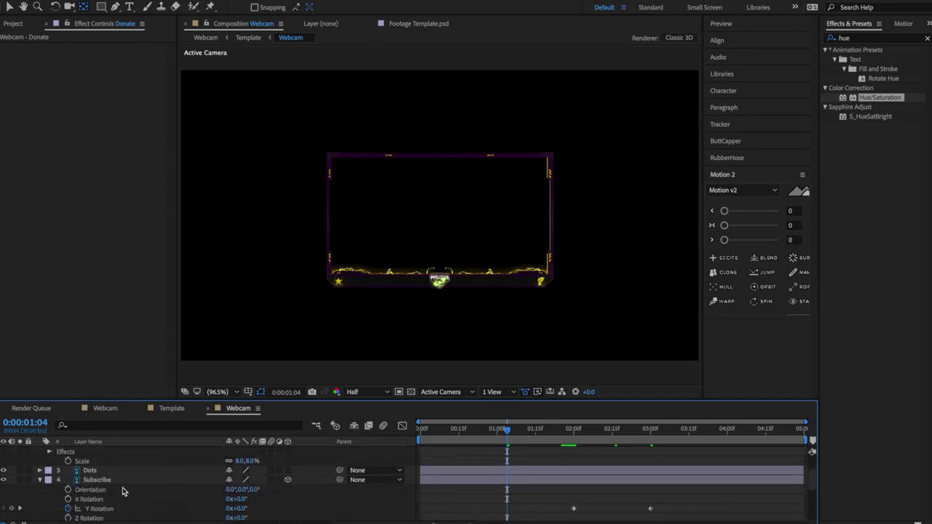
pyautogui.click(86, 471)
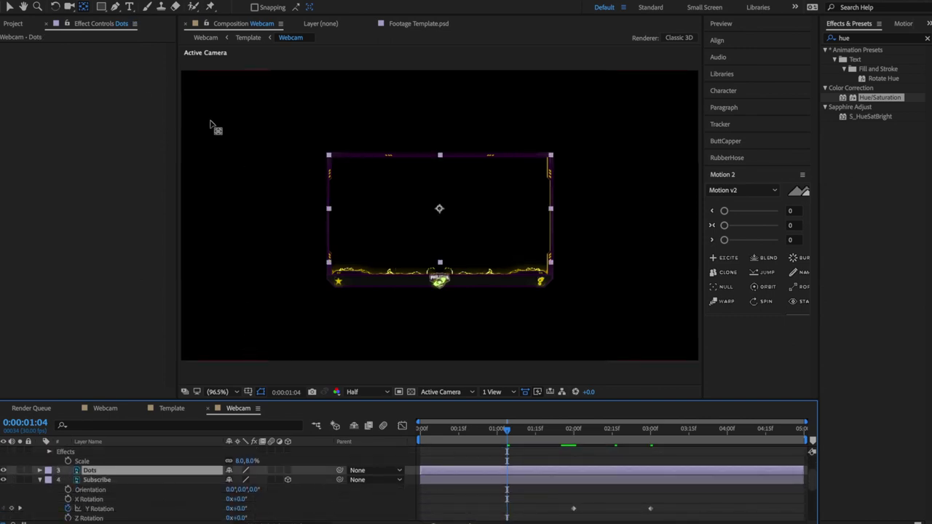
pyautogui.click(9, 6)
pyautogui.click(870, 39)
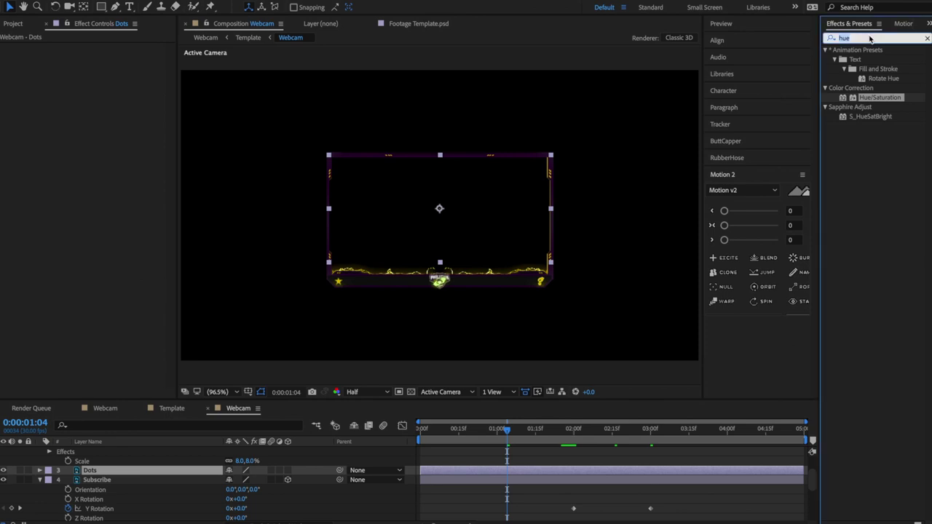
pyautogui.write('glow')
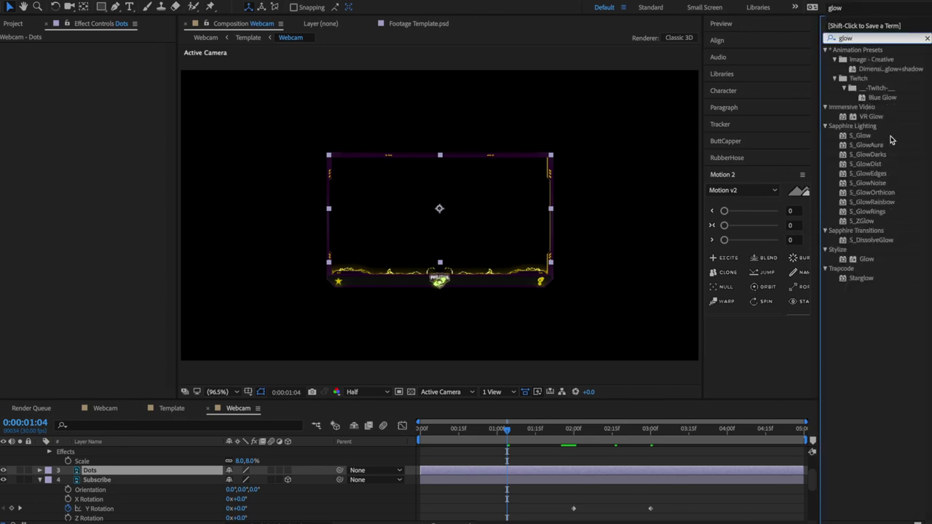
pyautogui.doubleClick(870, 260)
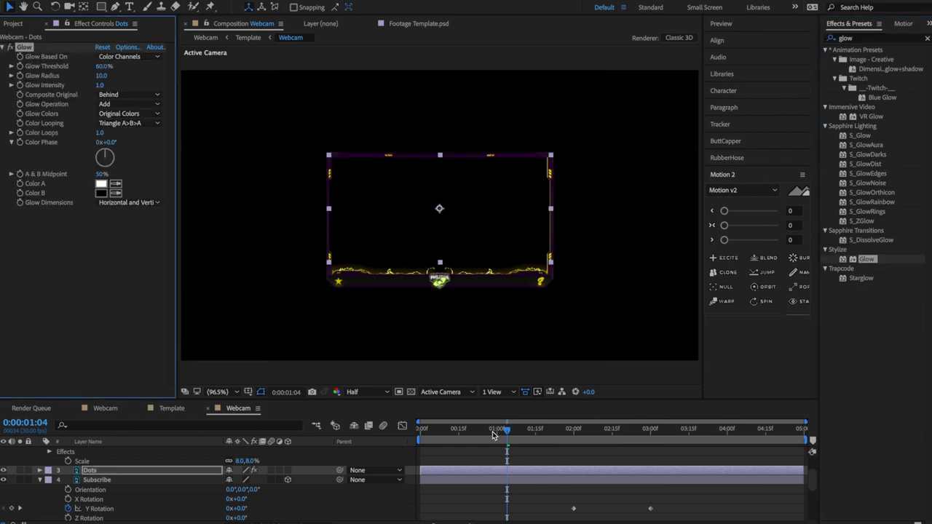
# Keyframe the Dots layer's Glow Intensity at 0 at 0:00:00:00 and at 2 at 0:00:01:00.
pyautogui.moveTo(439, 438); pyautogui.dragTo(385, 436)
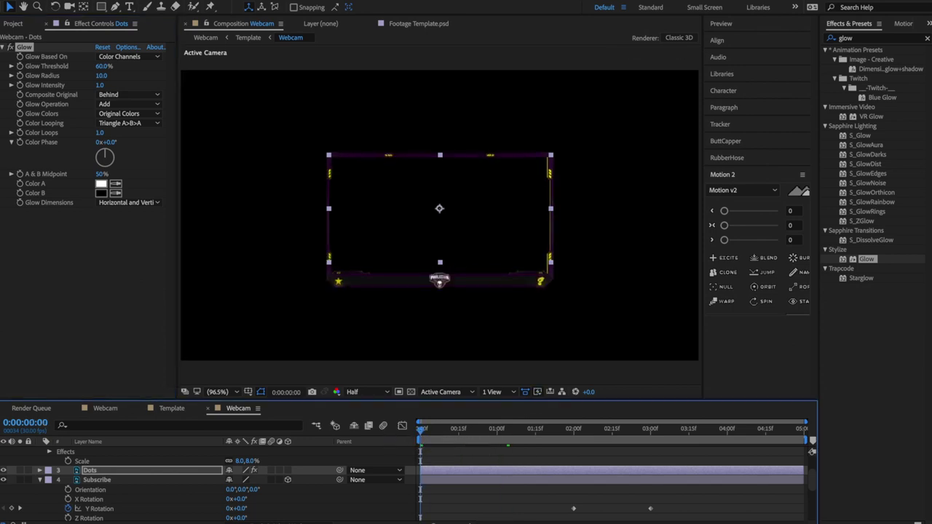
pyautogui.click(99, 85)
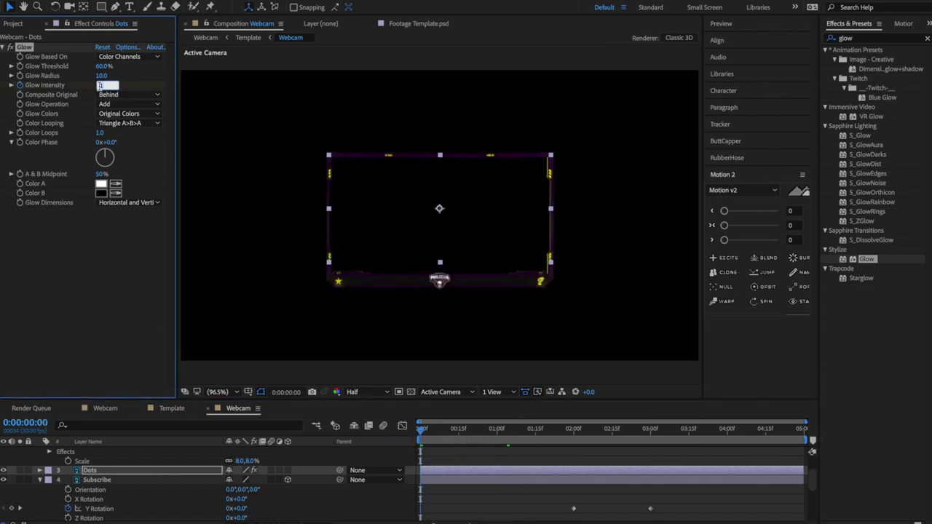
pyautogui.write('0')
pyautogui.press('Return')
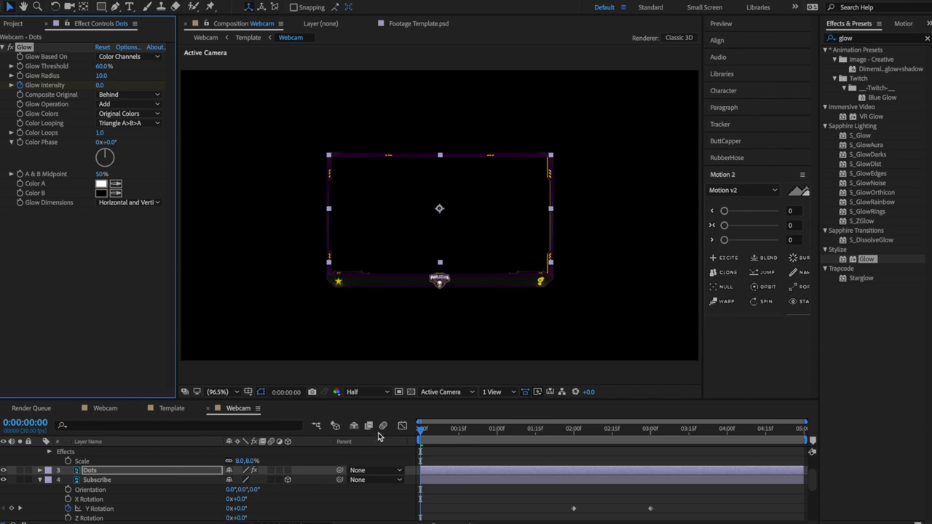
pyautogui.click(495, 434)
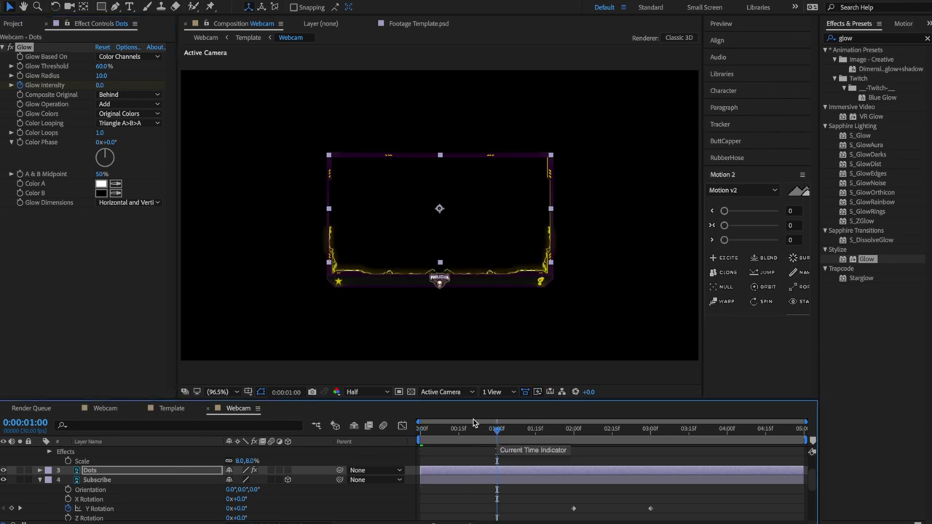
pyautogui.click(100, 86)
pyautogui.click(101, 86)
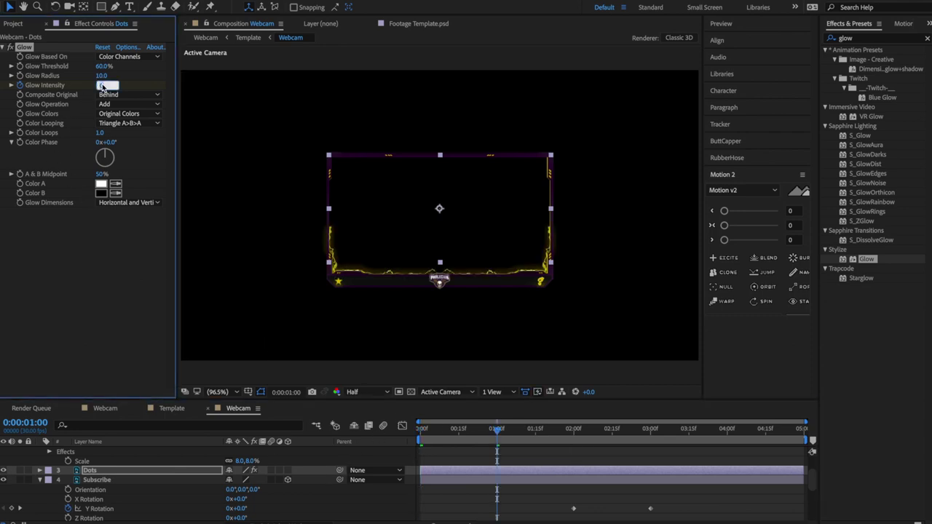
pyautogui.press('Return')
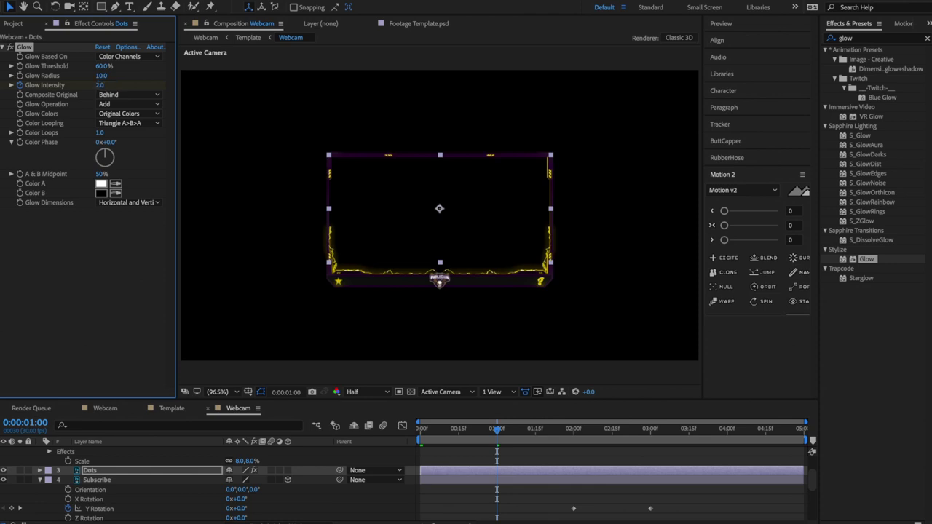
# Set the Dots layer's Glow Intensity to 0 at 0:00:01:15 and scrub from the beginning to check the pulse.
pyautogui.click(536, 436)
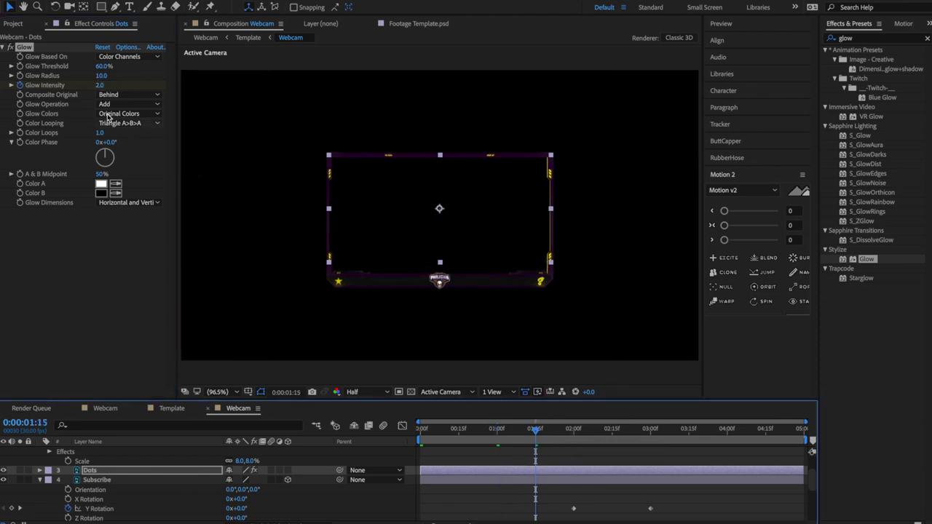
pyautogui.click(101, 86)
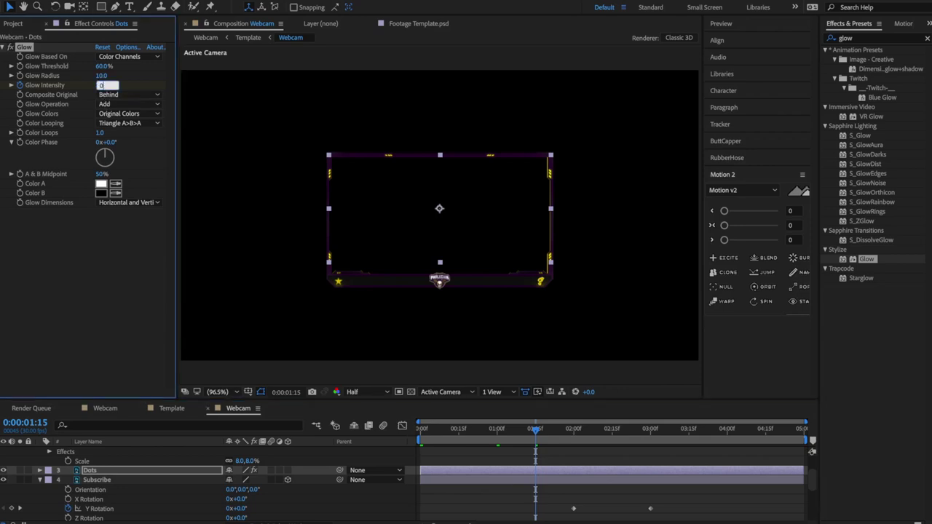
pyautogui.write('0')
pyautogui.press('Return')
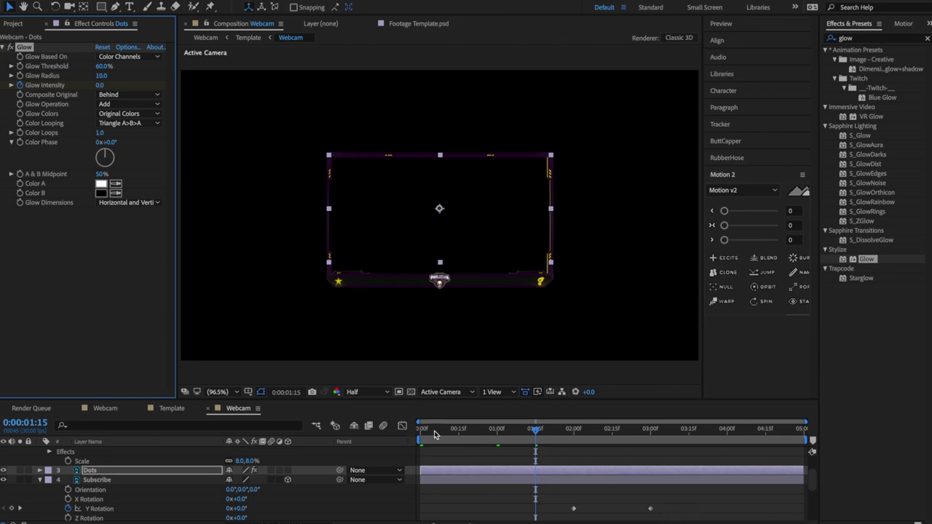
pyautogui.moveTo(430, 431); pyautogui.dragTo(527, 437)
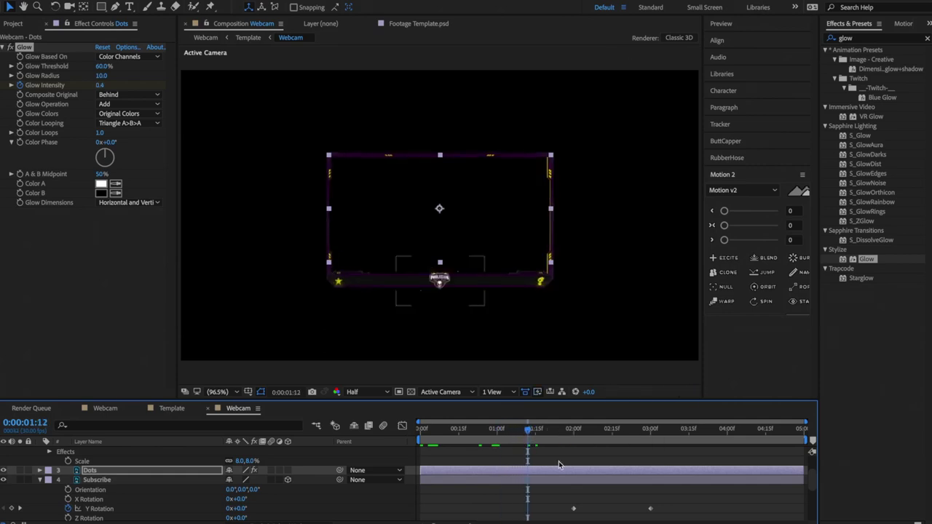
pyautogui.click(570, 457)
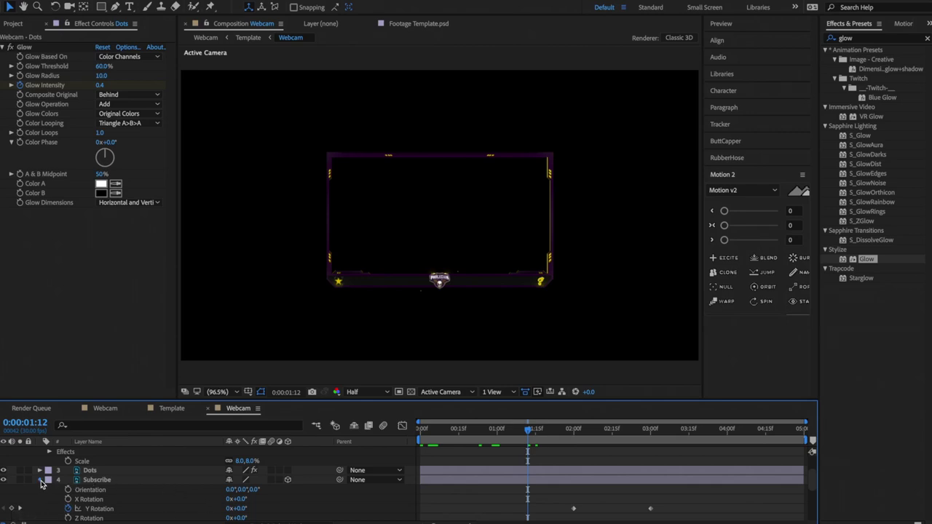
# Collapse the expanded properties of the Subscribe, Effects 66.mov and Effects 67.mov layers in the timeline.
pyautogui.click(40, 481)
pyautogui.hotkey('ctrl', 'v')
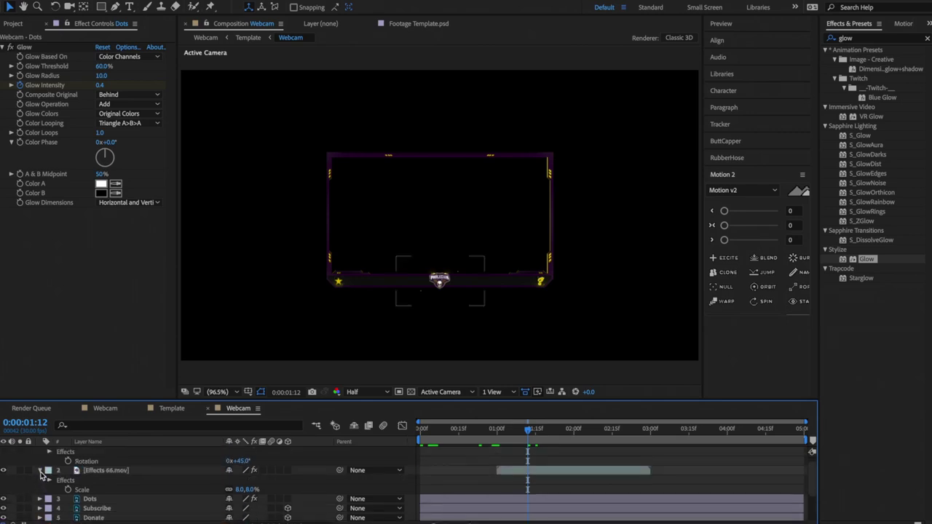
pyautogui.click(41, 470)
pyautogui.click(40, 451)
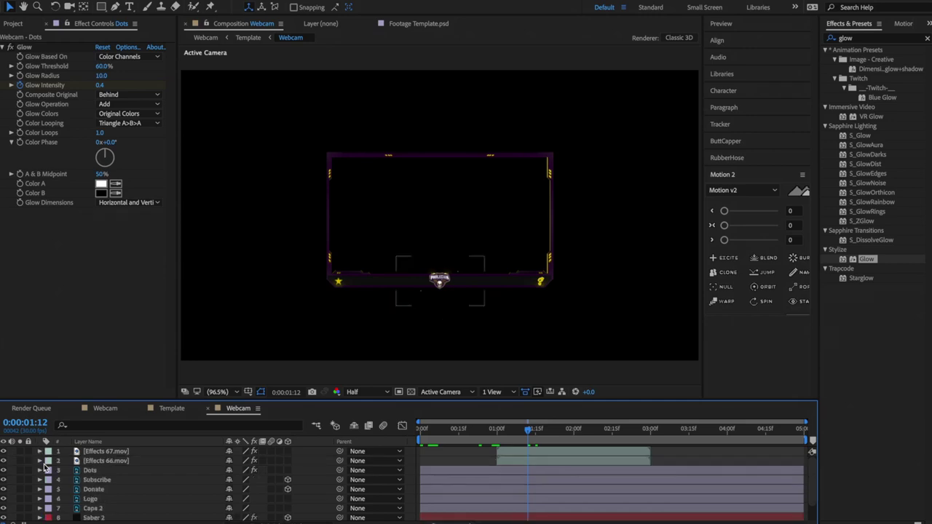
pyautogui.scroll(-2, 148, 478)
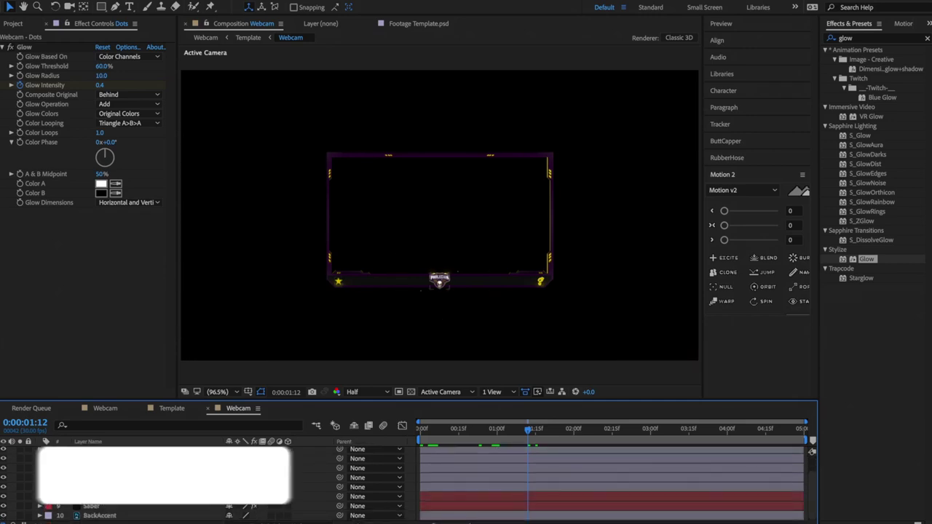
# Set the composition's preview resolution to Full.
pyautogui.click(352, 392)
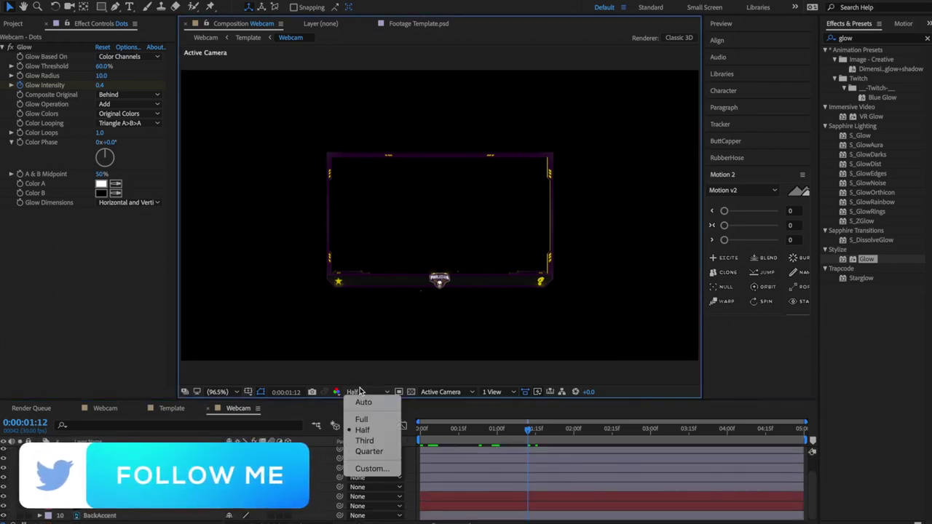
pyautogui.click(366, 417)
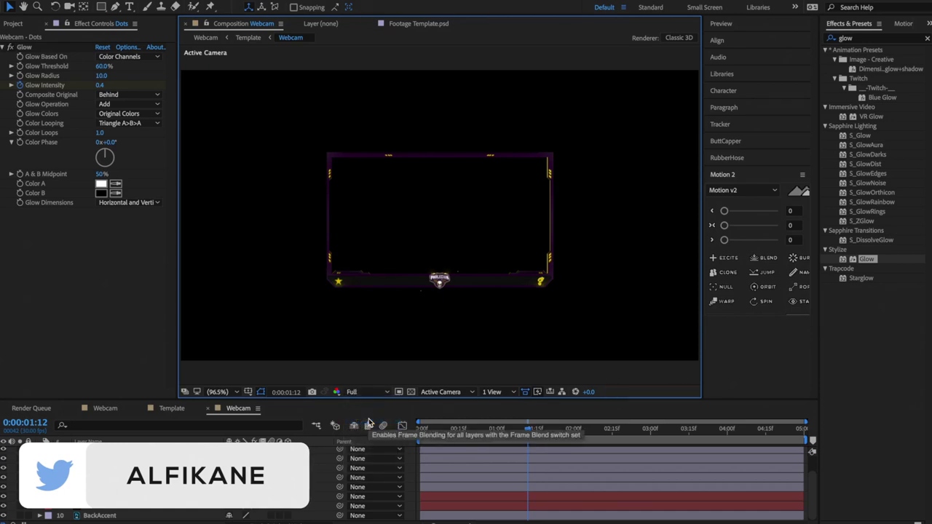